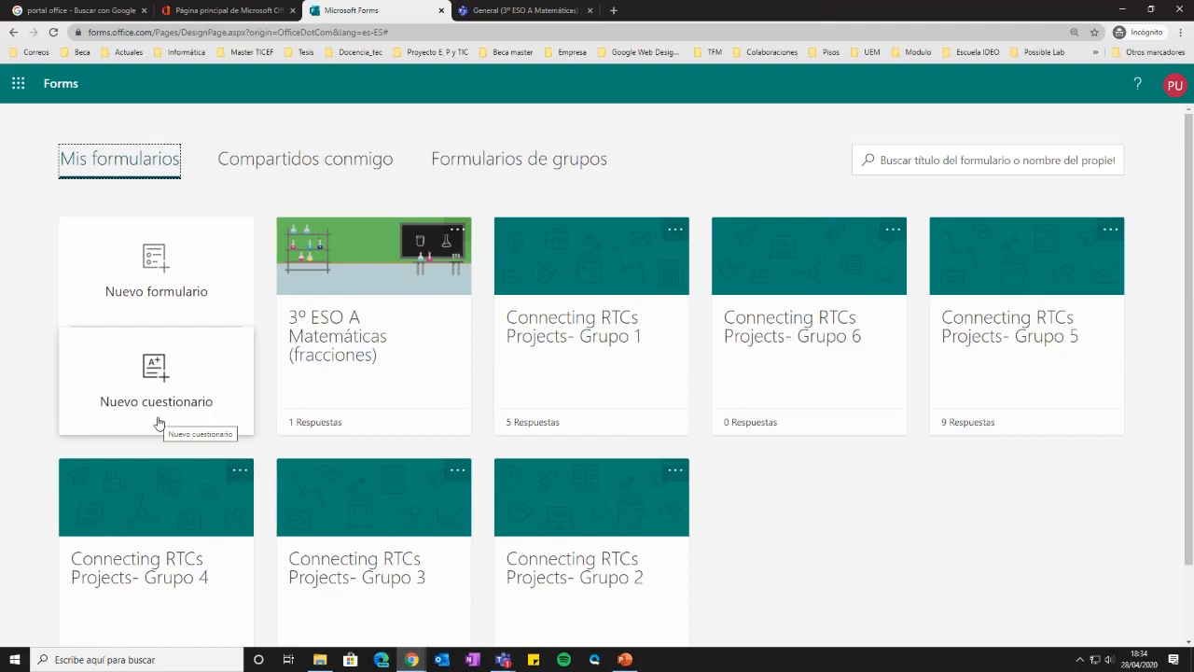
Create a new quiz and title it "3º ESO B Matemáticas (figuras)"
{"action": "left_click", "coordinate": [141, 364]}
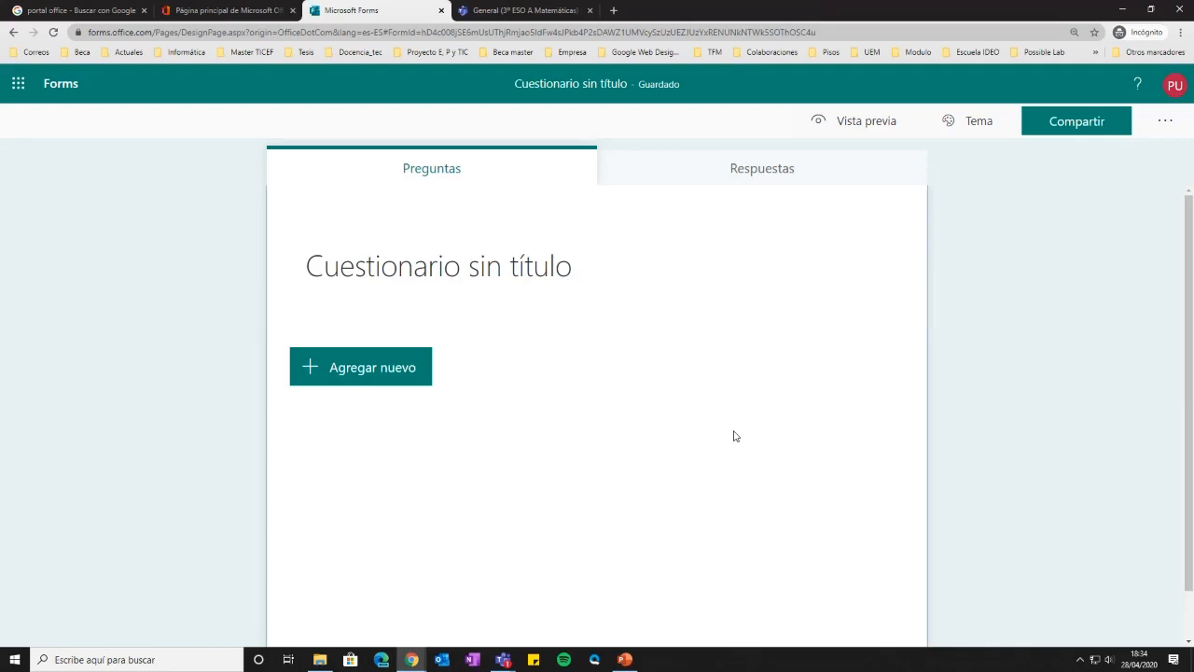
{"action": "left_click", "coordinate": [536, 269]}
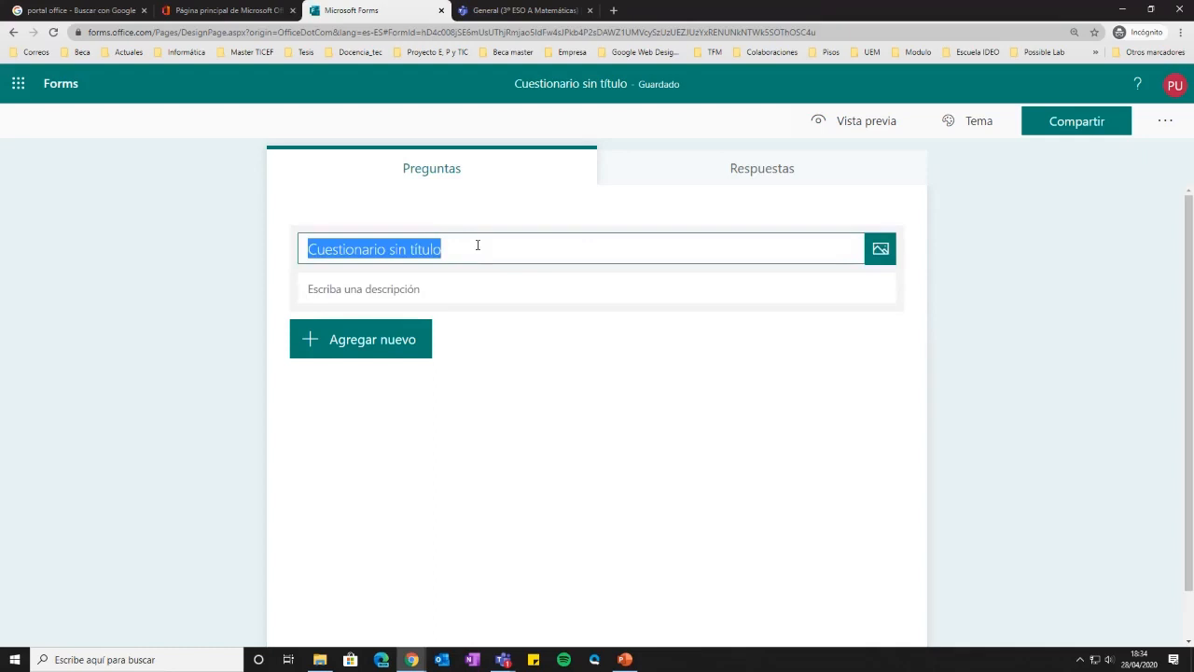
{"action": "type", "text": "3º ESO"}
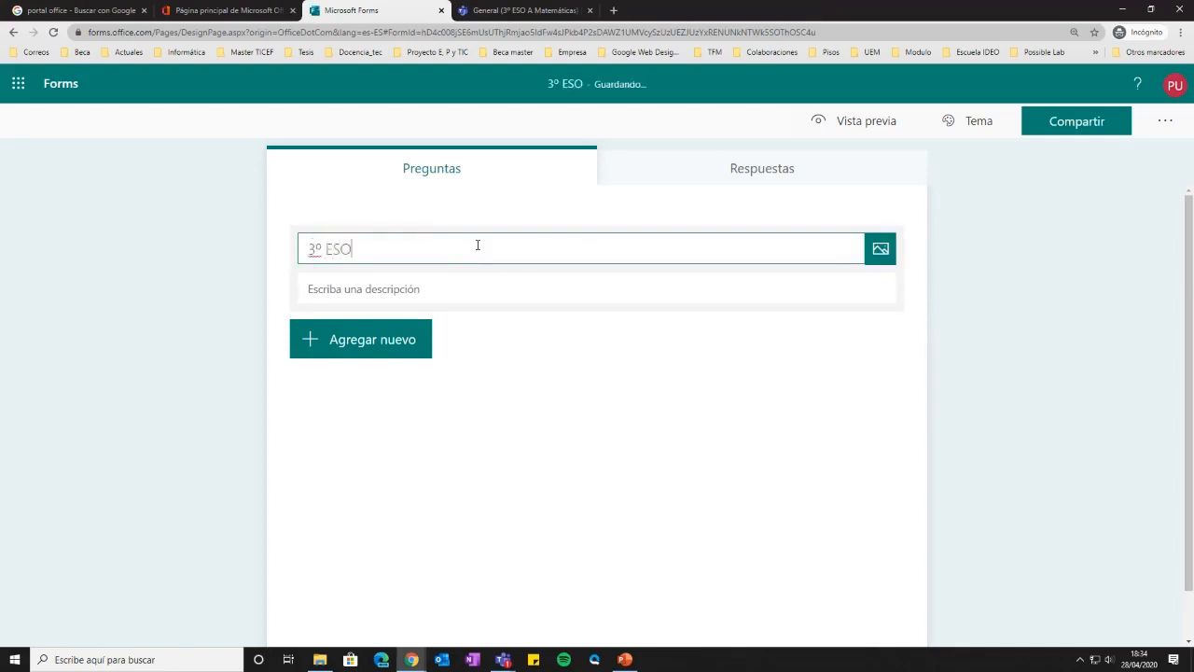
{"action": "type", "text": " B M"}
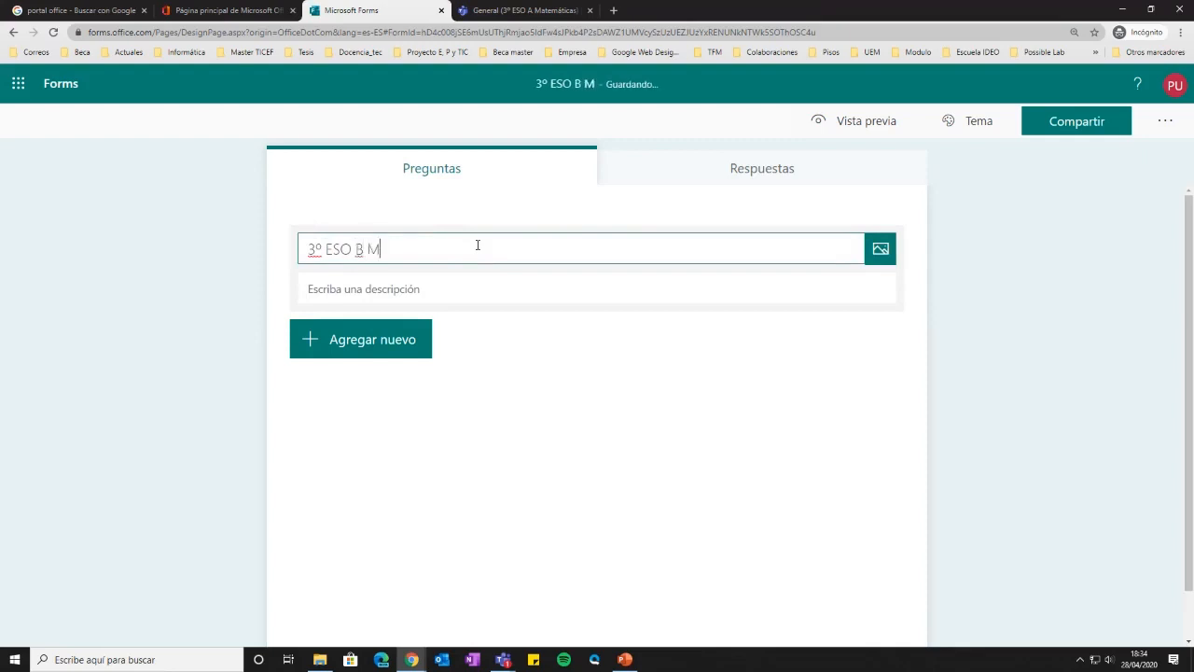
{"action": "type", "text": "atemáticas ("}
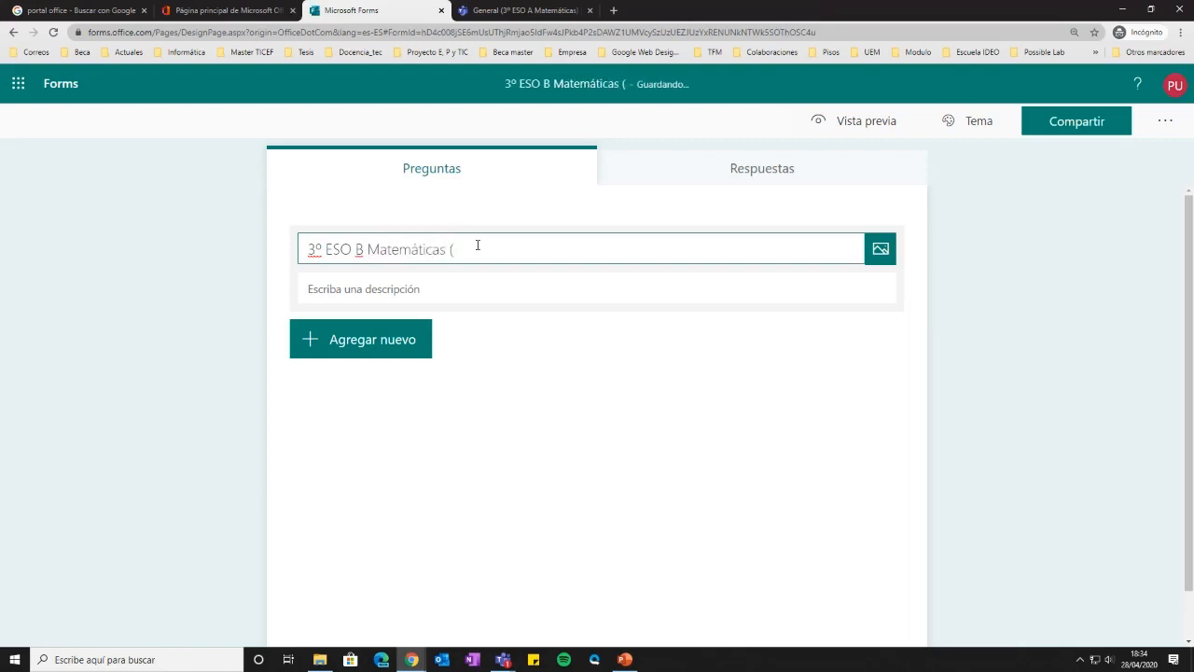
{"action": "type", "text": "figuras)"}
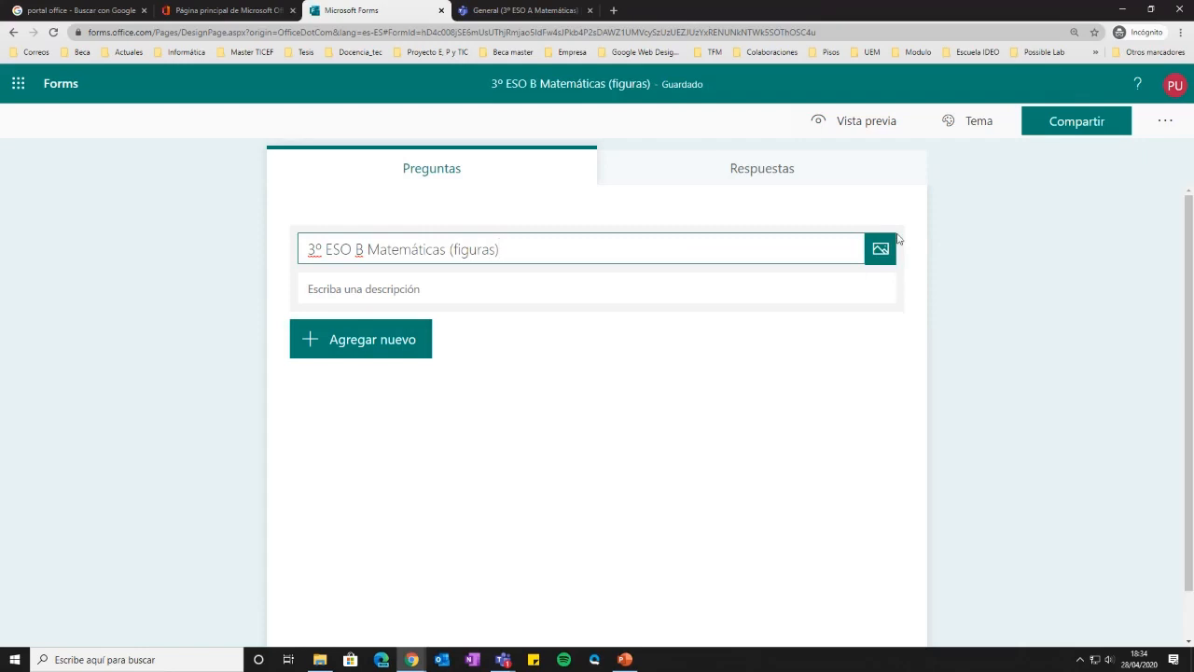
Fill in the quiz description with three lines: "Duración", "Preguntas" and "Otro"
{"action": "left_click", "coordinate": [490, 284]}
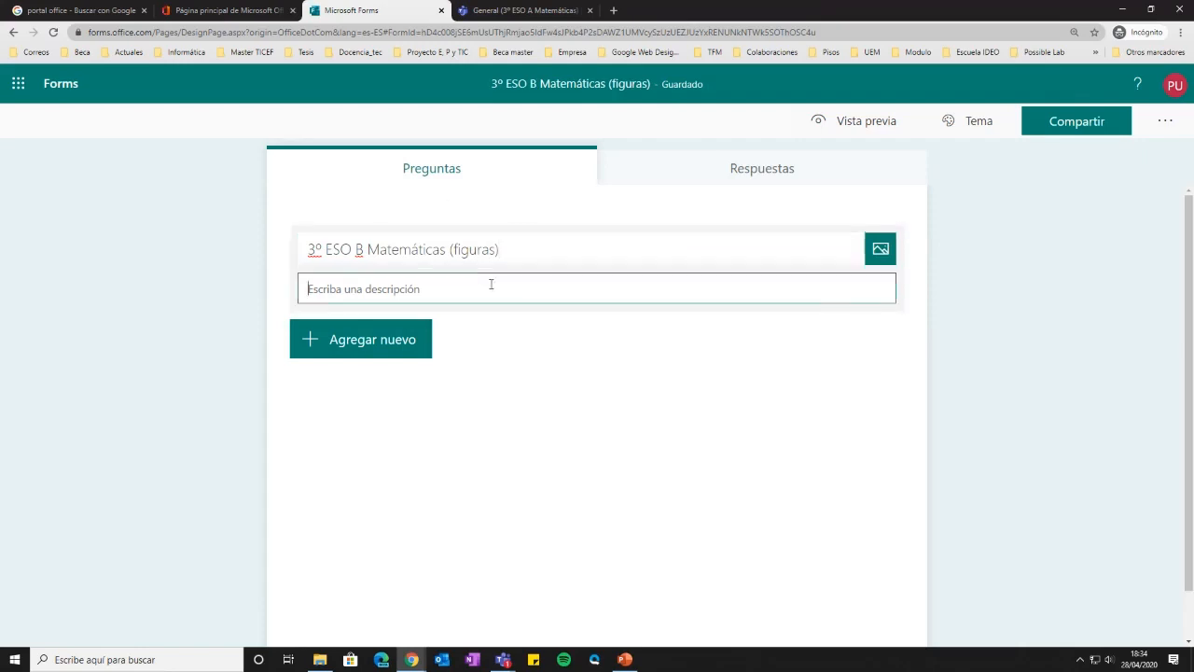
{"action": "type", "text": "Duración"}
{"action": "key", "text": "Return"}
{"action": "type", "text": "Preguntas"}
{"action": "key", "text": "Return"}
{"action": "type", "text": "Otro"}
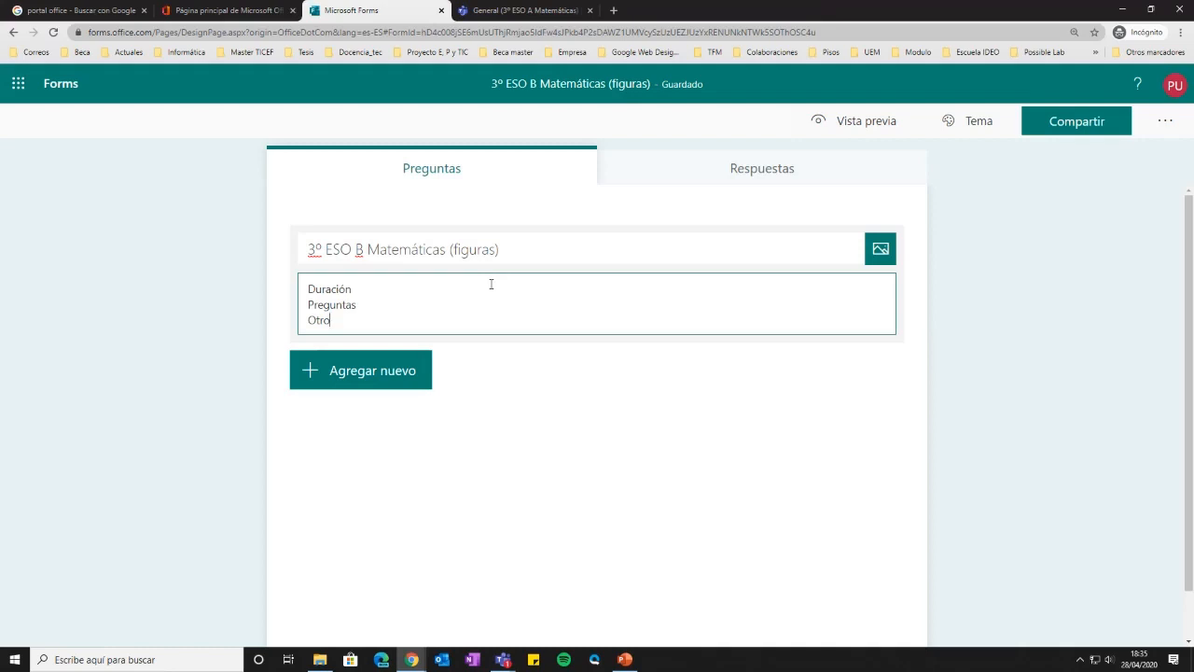
Add the Creative Commons image titled "Figuras planas", with blue shapes, to the quiz header from a Bing search for "figuras planas"
{"action": "left_click", "coordinate": [881, 248]}
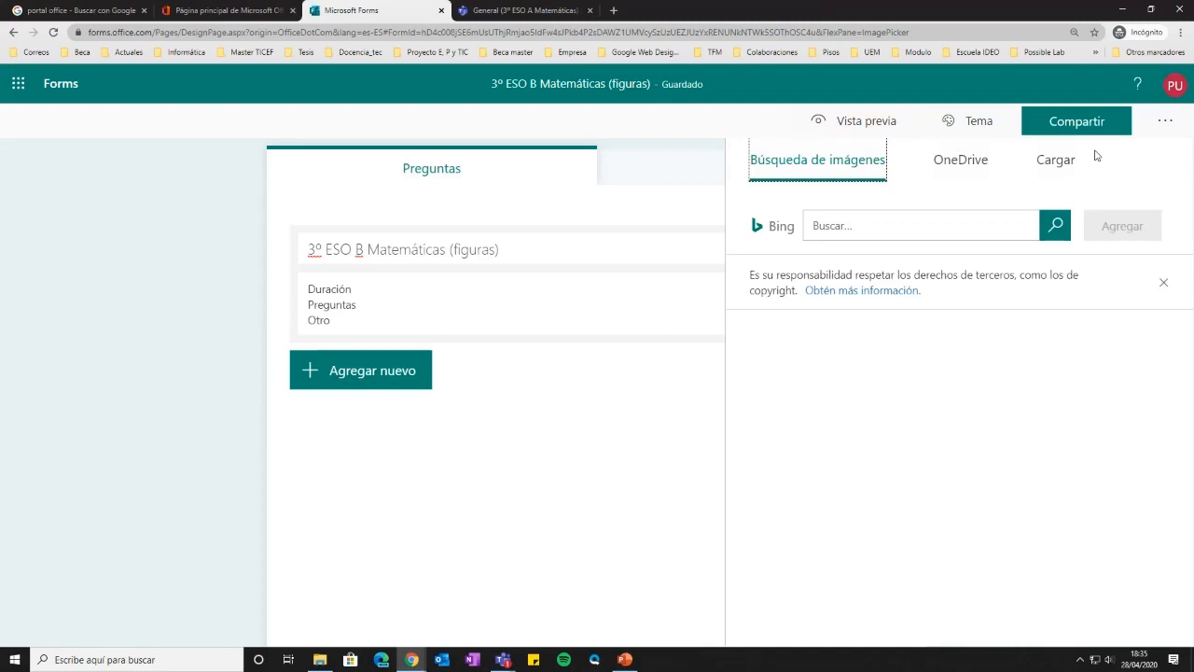
{"action": "left_click", "coordinate": [1061, 160]}
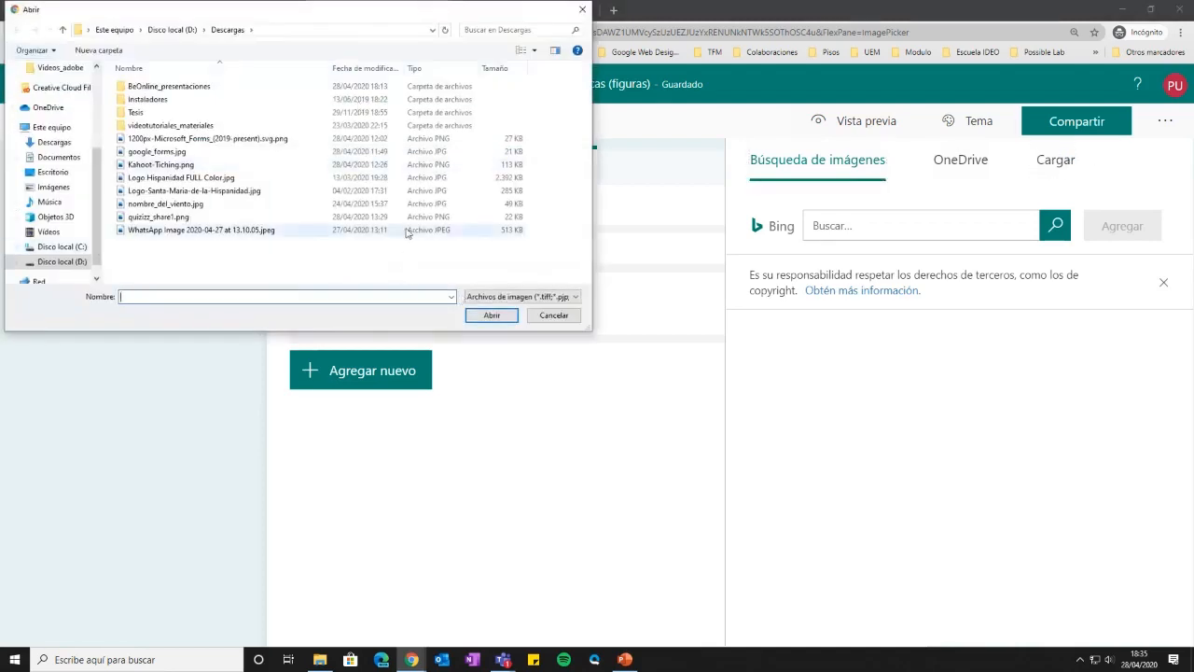
{"action": "left_click", "coordinate": [582, 11]}
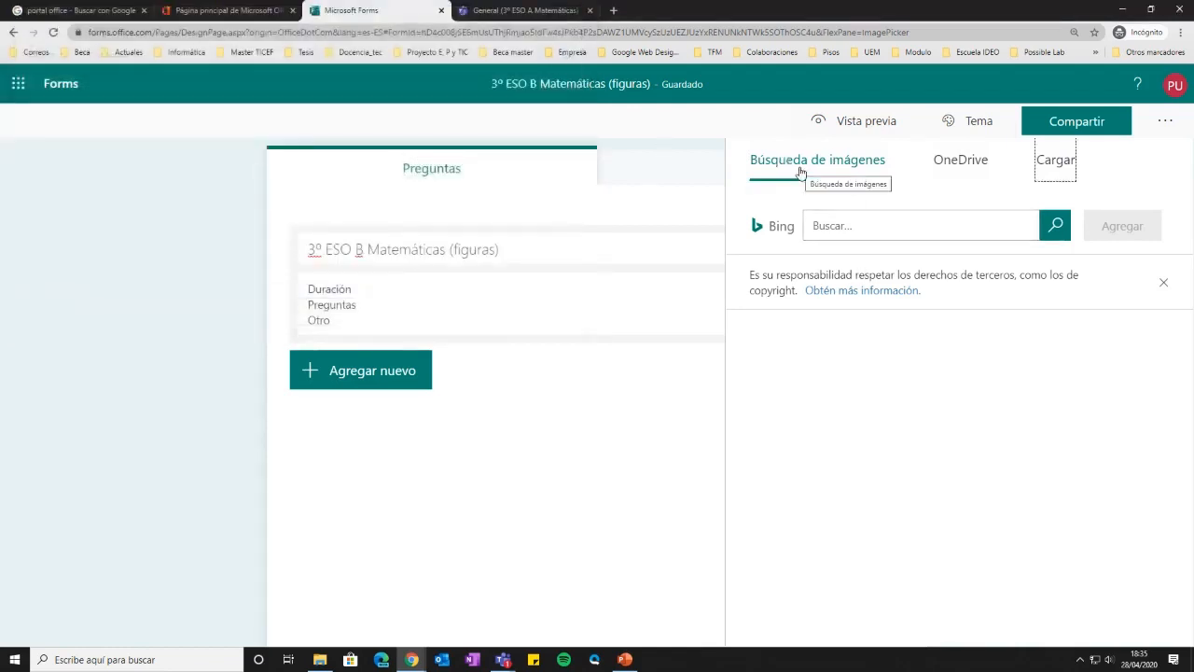
{"action": "left_click", "coordinate": [827, 226]}
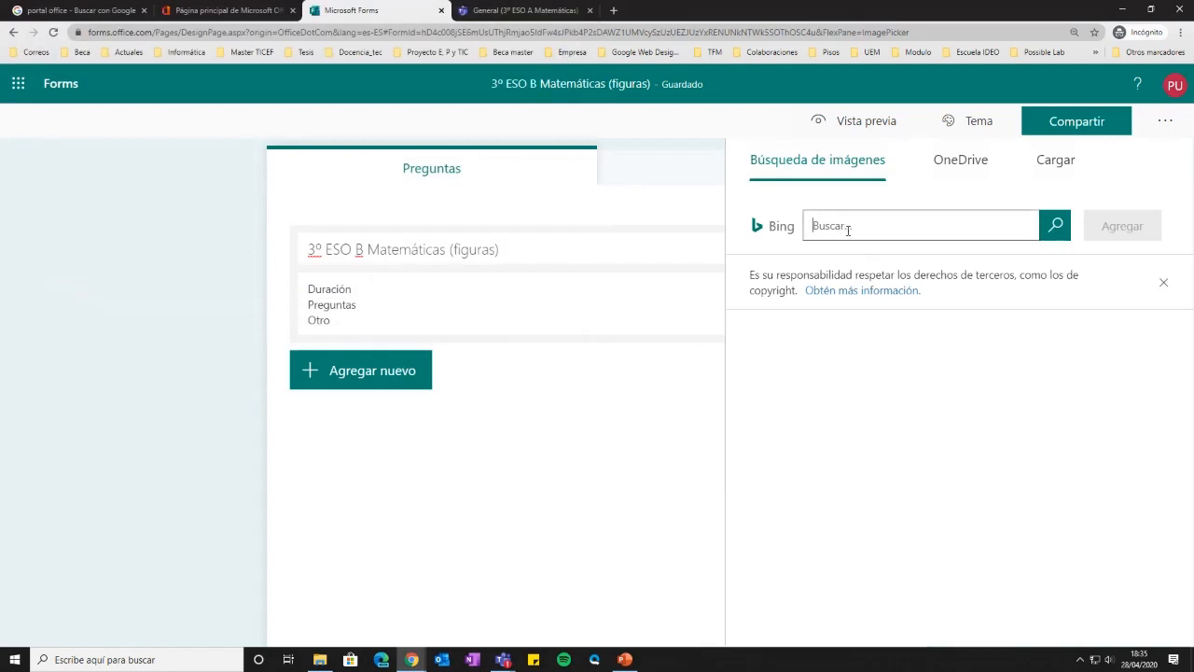
{"action": "type", "text": "figuras planas"}
{"action": "key", "text": "Return"}
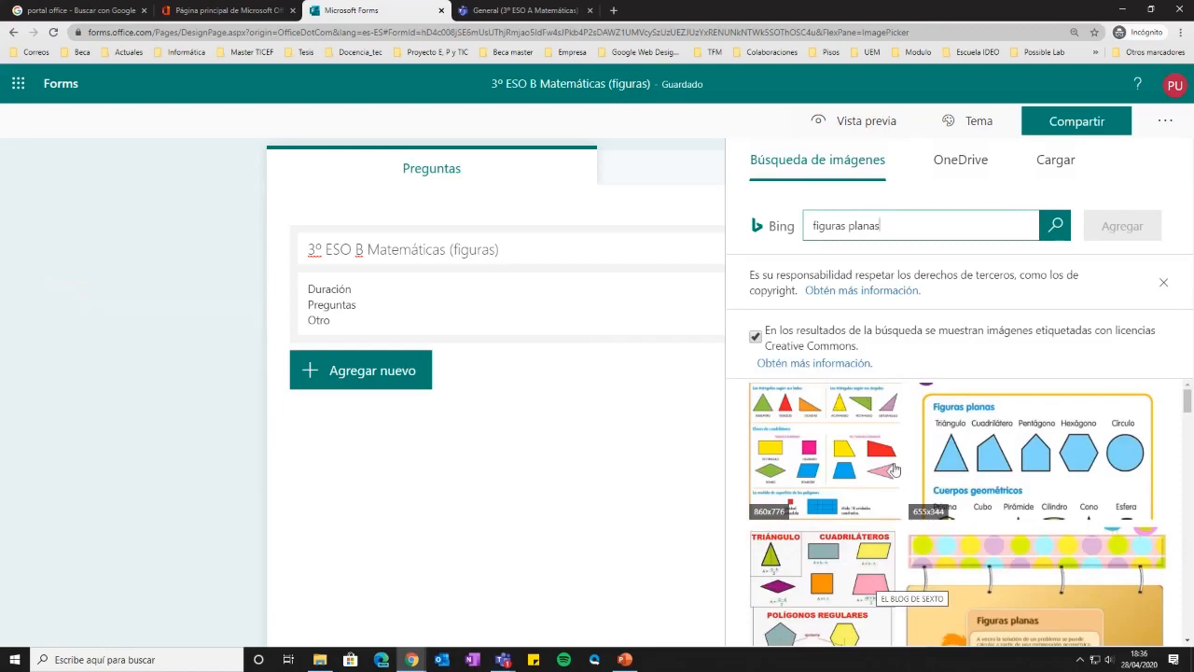
{"action": "left_click", "coordinate": [755, 340]}
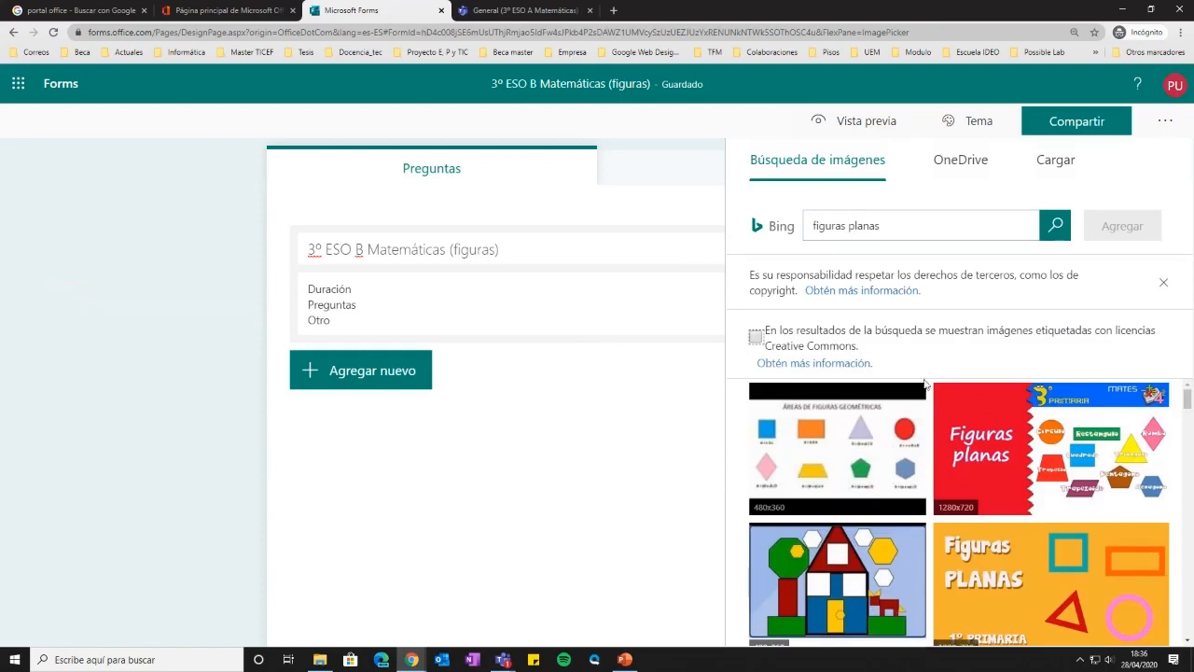
{"action": "left_click", "coordinate": [758, 336]}
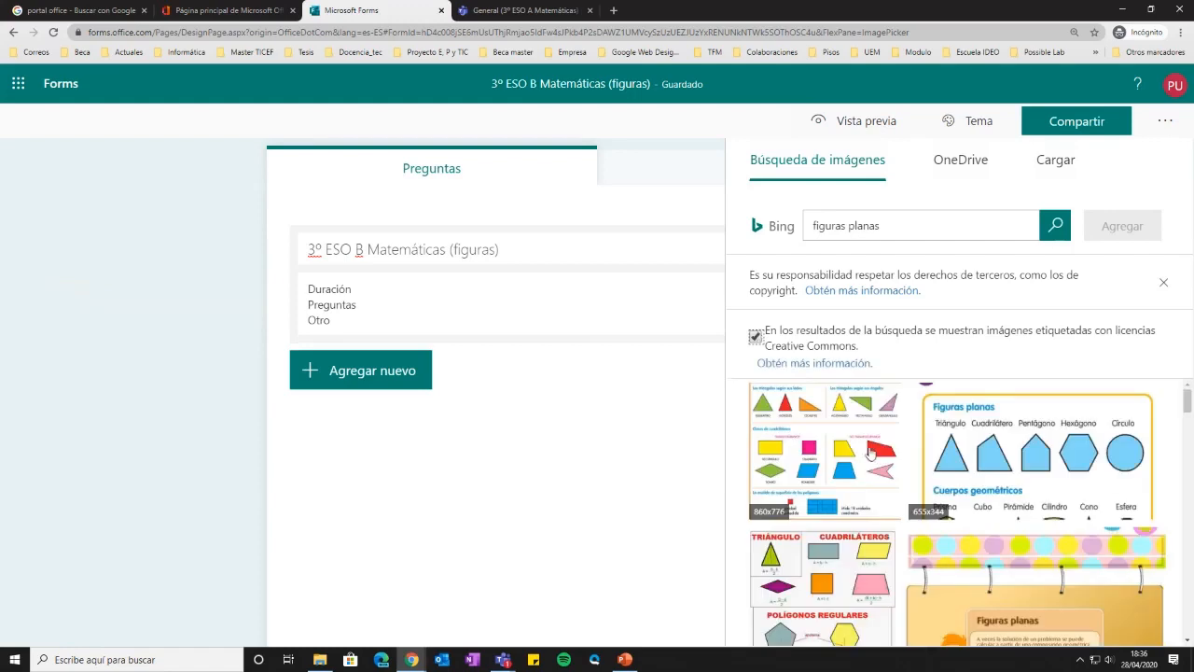
{"action": "left_click", "coordinate": [1029, 457]}
{"action": "left_click", "coordinate": [1136, 220]}
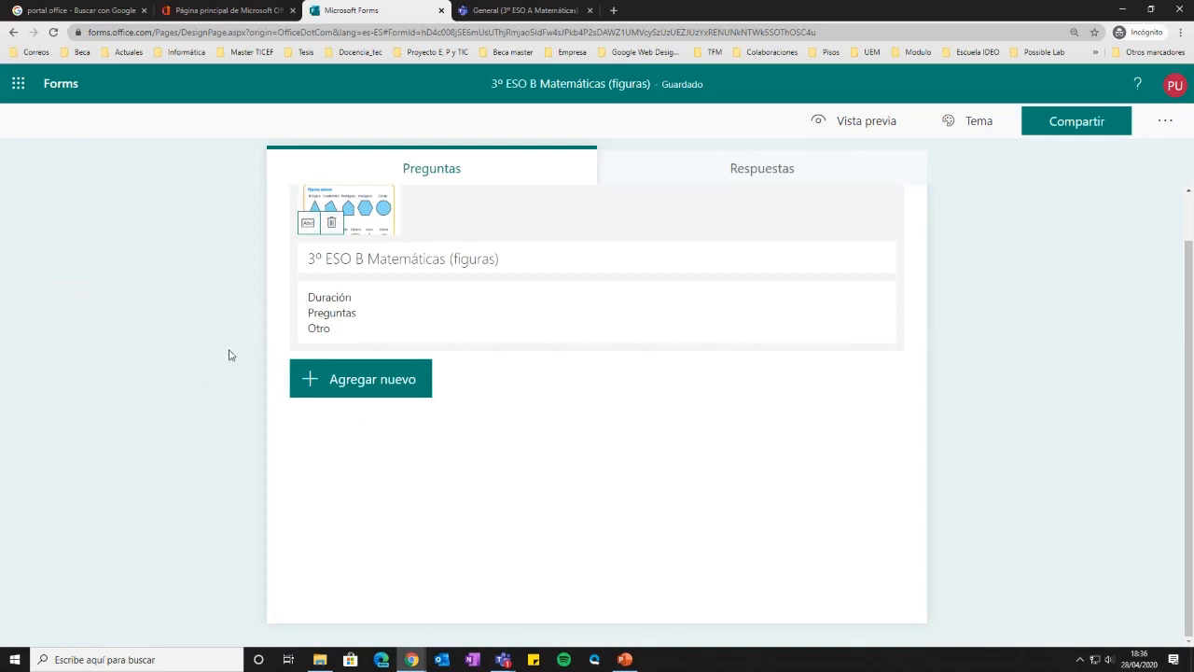
Add a choice question to the quiz with the text "¿Cuál es la capital de Italia?"
{"action": "left_click", "coordinate": [305, 382]}
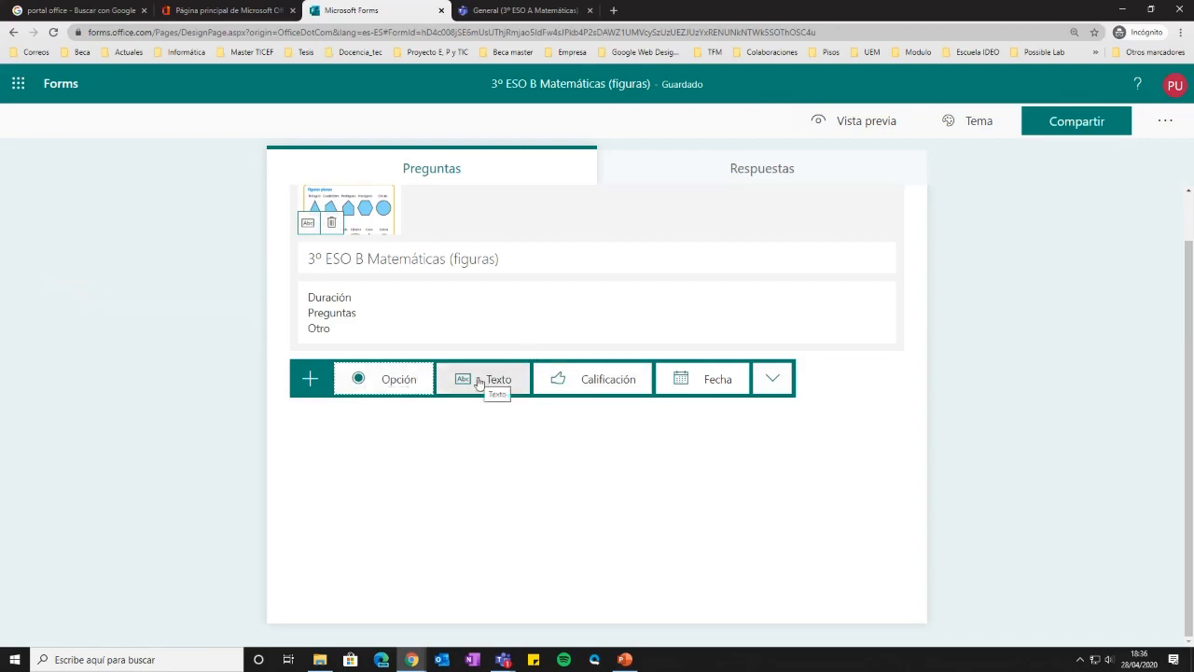
{"action": "left_click", "coordinate": [767, 383]}
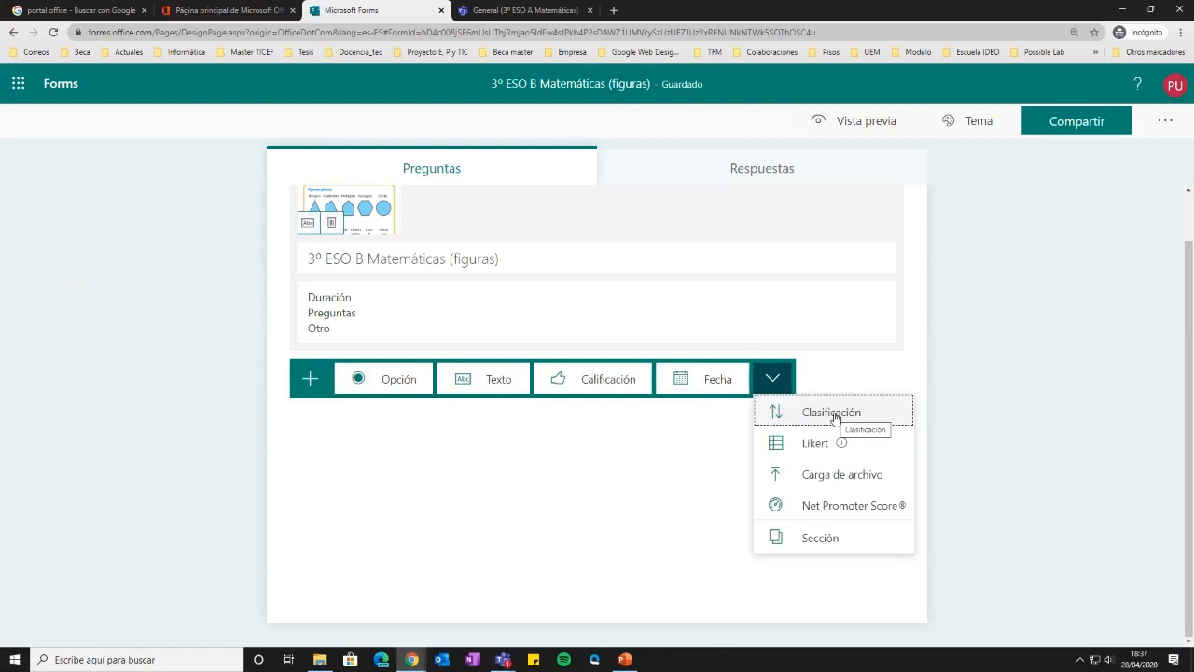
{"action": "left_click", "coordinate": [665, 485]}
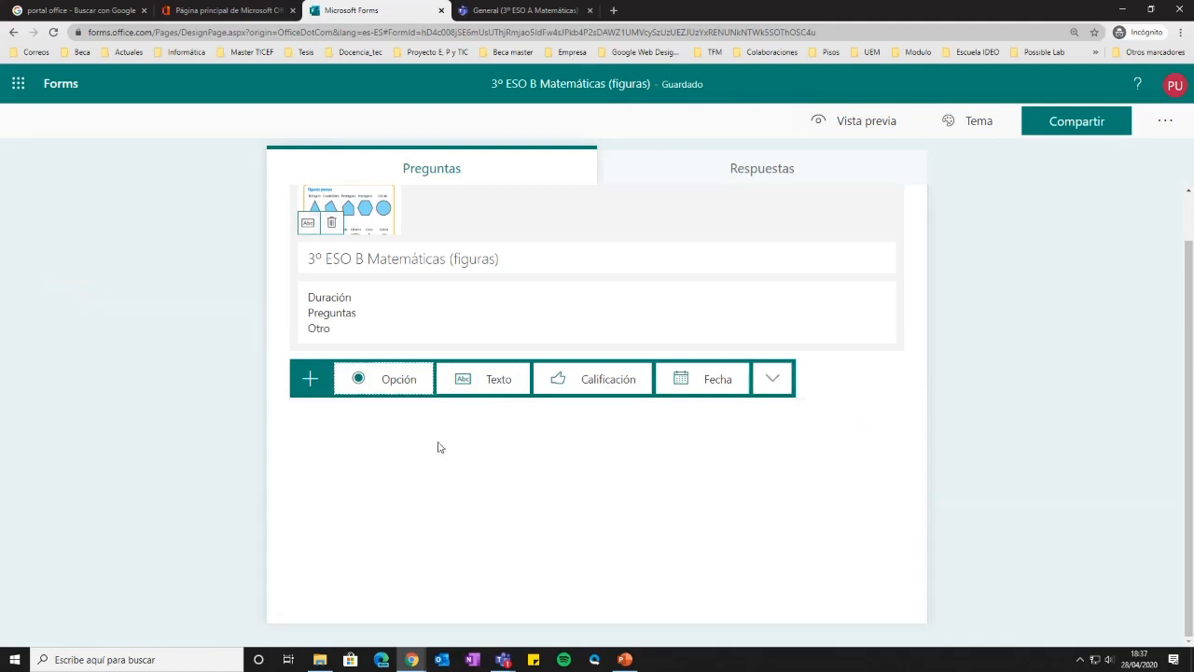
{"action": "left_click", "coordinate": [408, 387]}
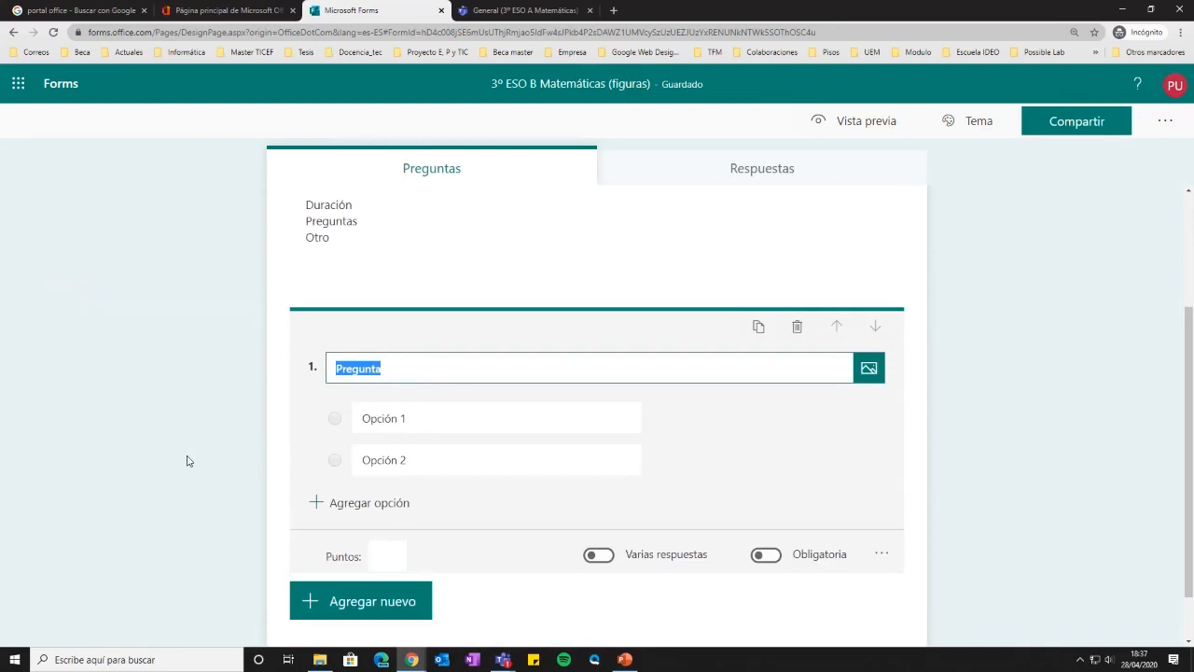
{"action": "left_click_drag", "start_coordinate": [409, 366], "coordinate": [338, 362]}
{"action": "type", "text": "¿Cuál es "}
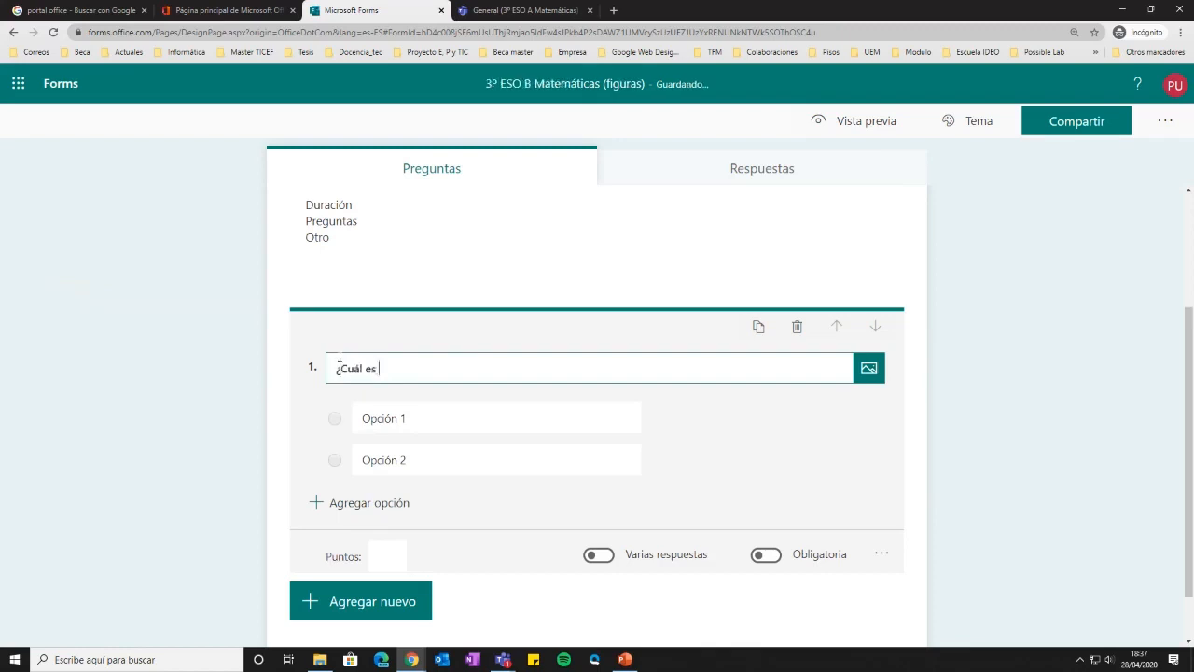
{"action": "type", "text": "la capital de Italia?"}
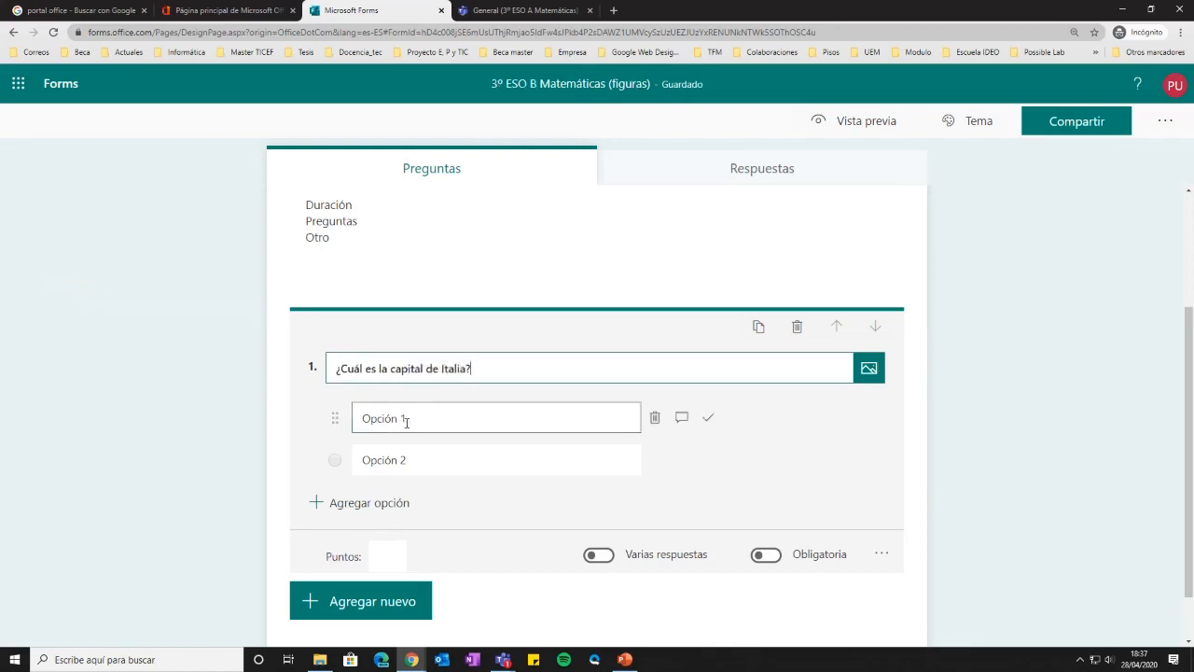
Enter Roma, Madrid and Berlín as the three answer options for the Italy question
{"action": "left_click", "coordinate": [419, 420]}
{"action": "type", "text": "Roma"}
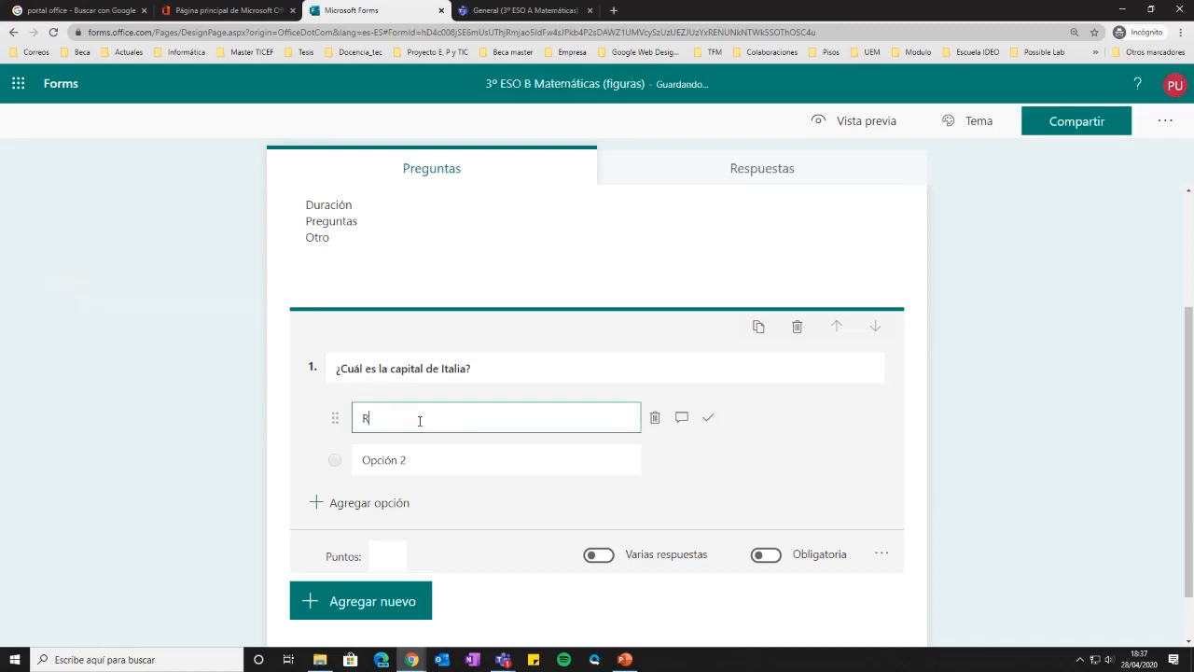
{"action": "left_click", "coordinate": [476, 450]}
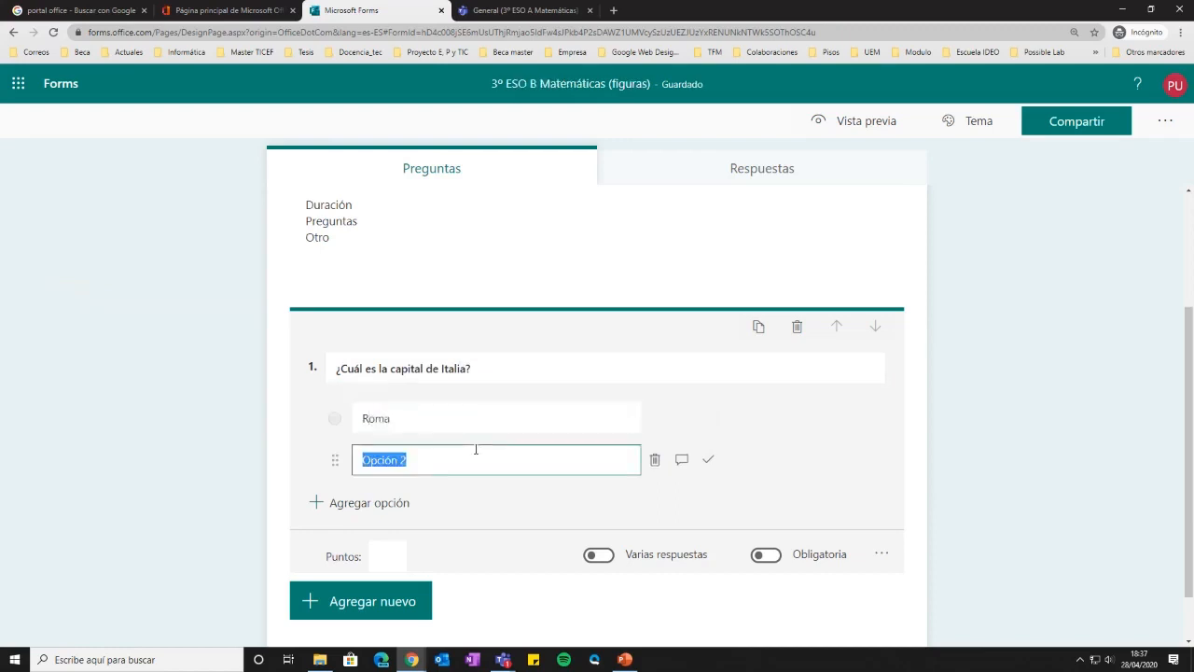
{"action": "type", "text": "Madrid"}
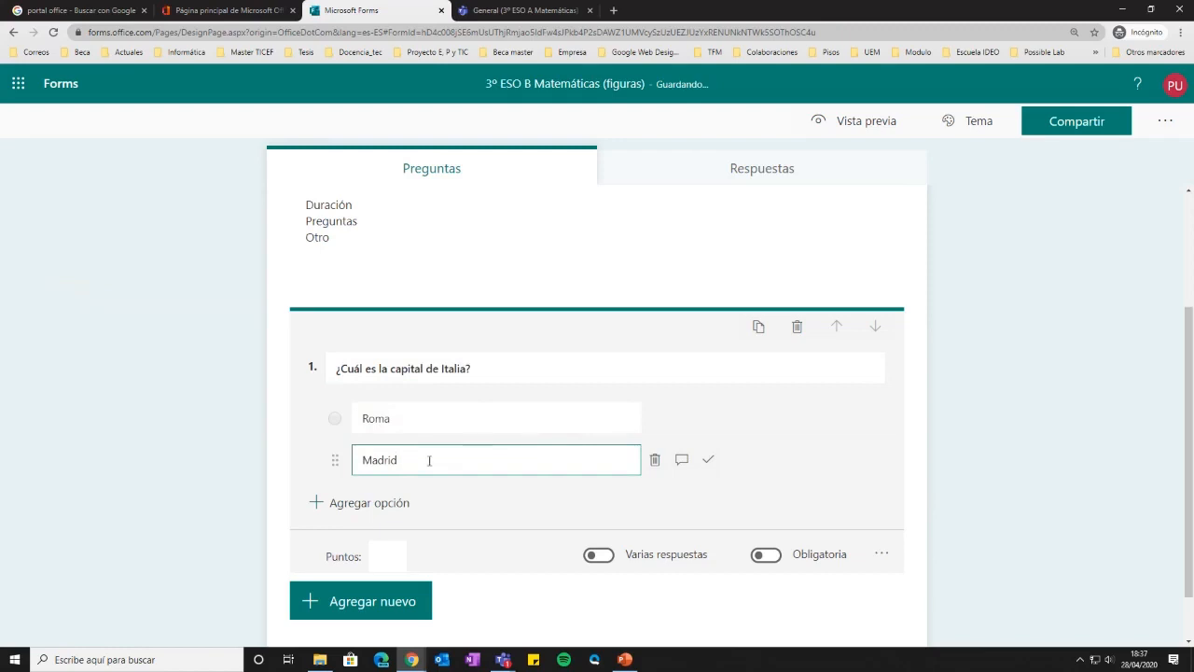
{"action": "left_click", "coordinate": [379, 503]}
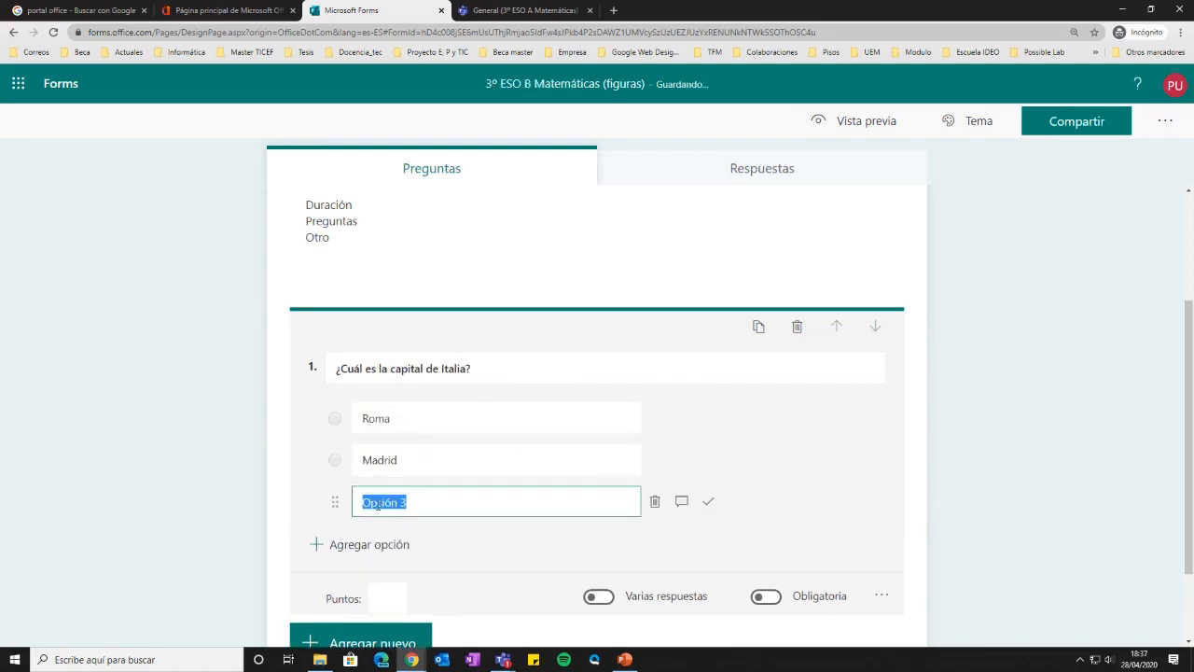
{"action": "type", "text": "Berlío"}
{"action": "key", "text": "BackSpace"}
{"action": "type", "text": "n"}
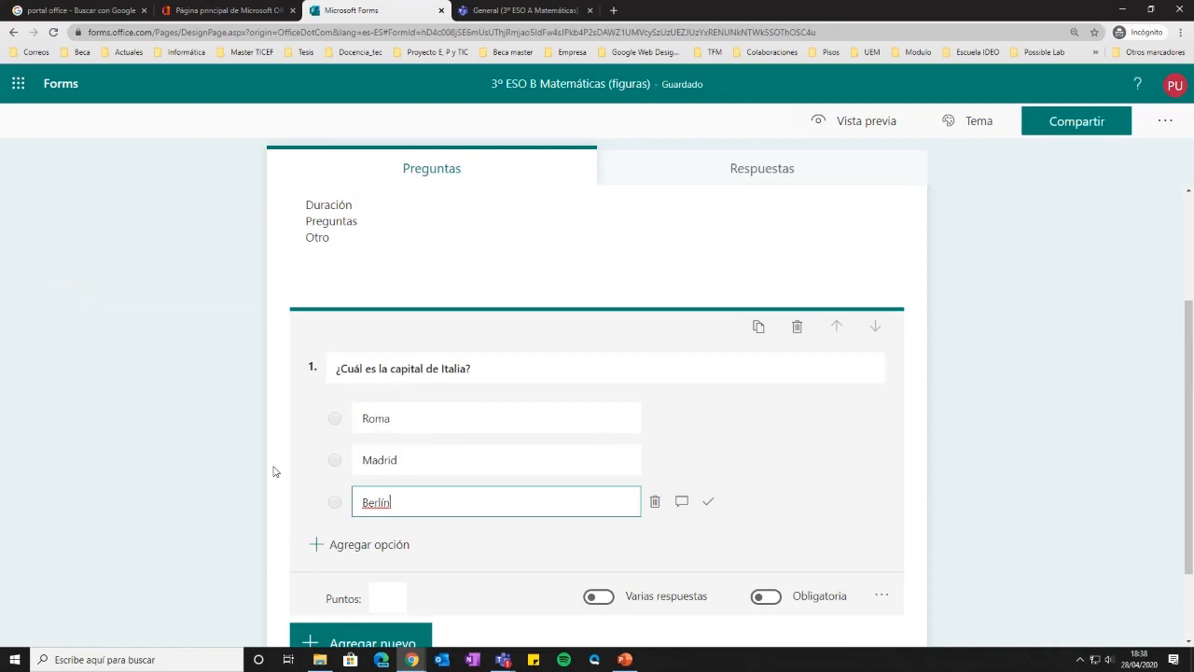
Attach the feedback message "¡Muy bien!" to the Roma option and mark it as the correct answer
{"action": "left_click", "coordinate": [442, 422]}
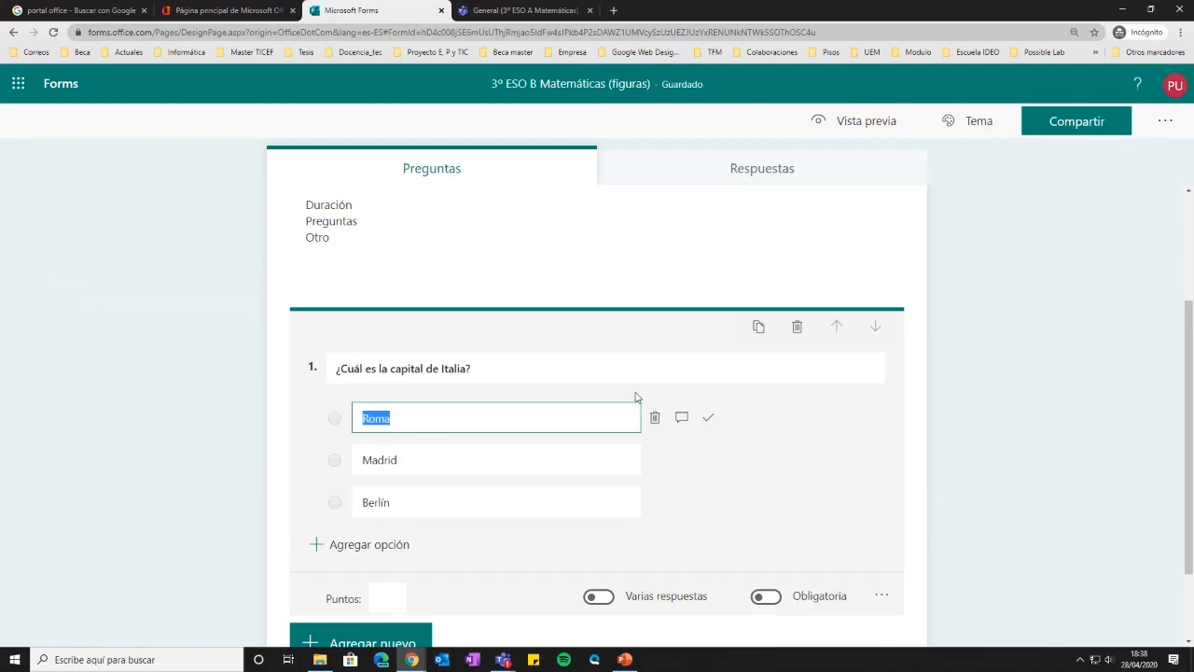
{"action": "left_click", "coordinate": [682, 419]}
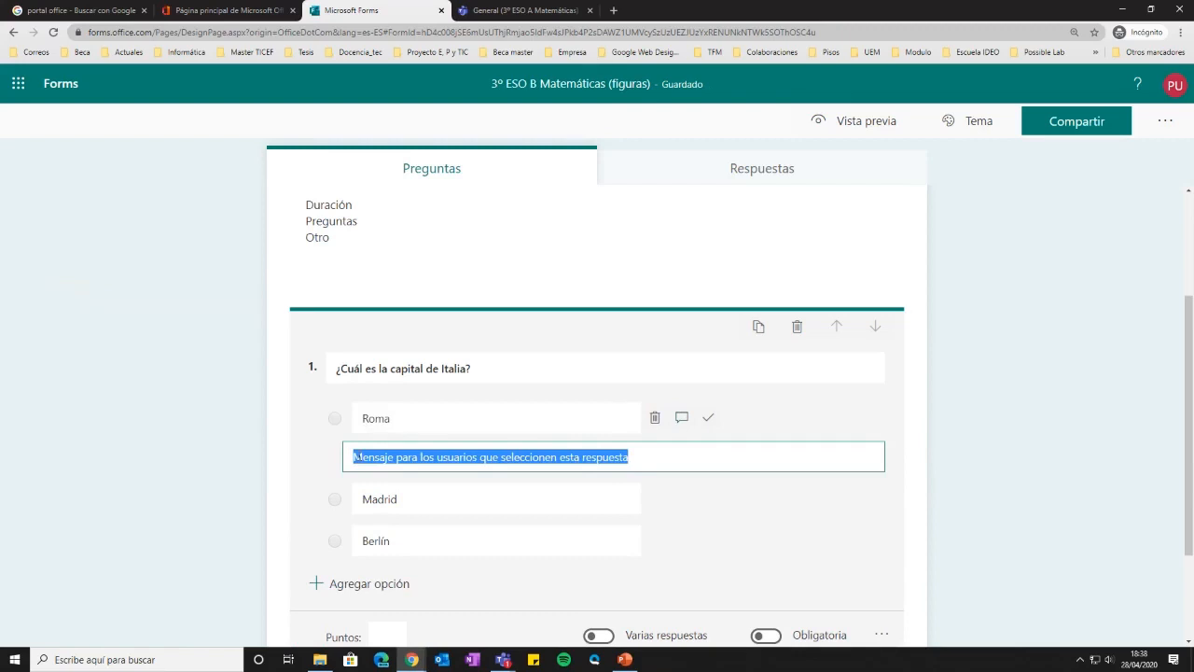
{"action": "type", "text": "¡M"}
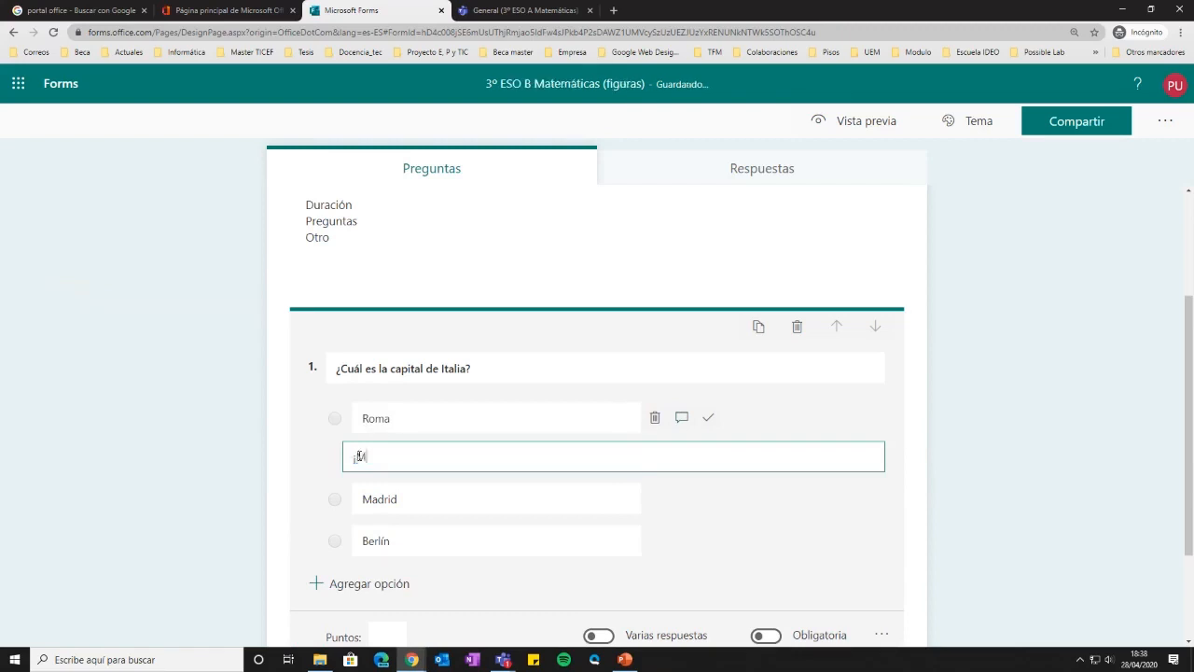
{"action": "type", "text": "uy bien!"}
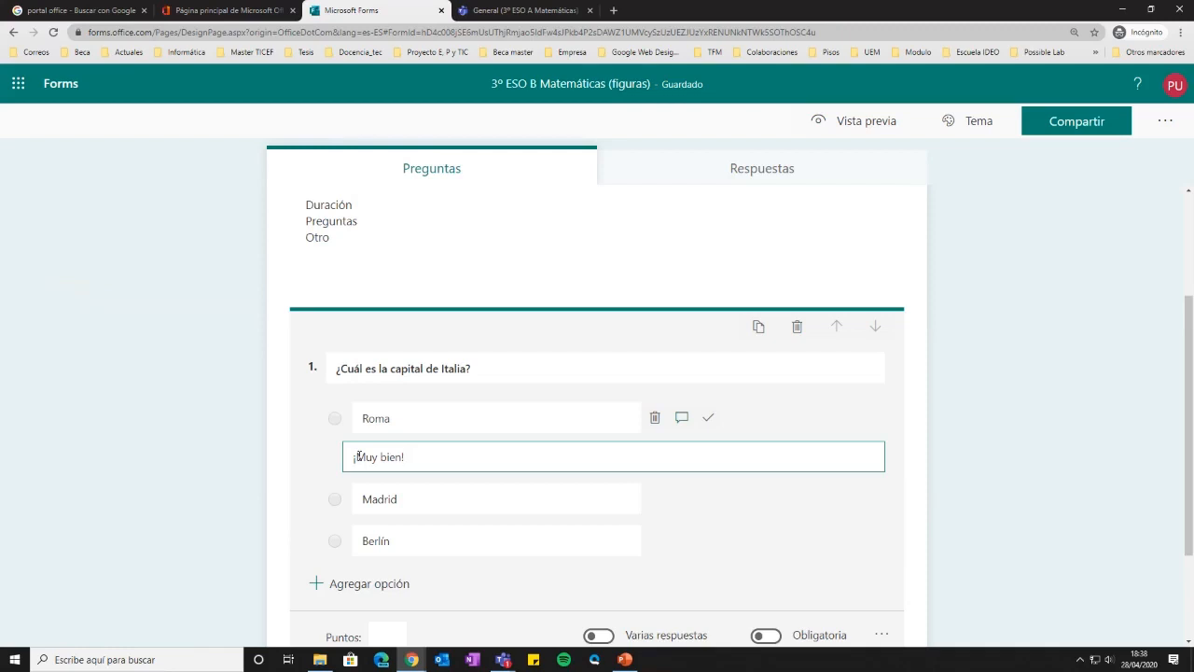
{"action": "left_click", "coordinate": [721, 417]}
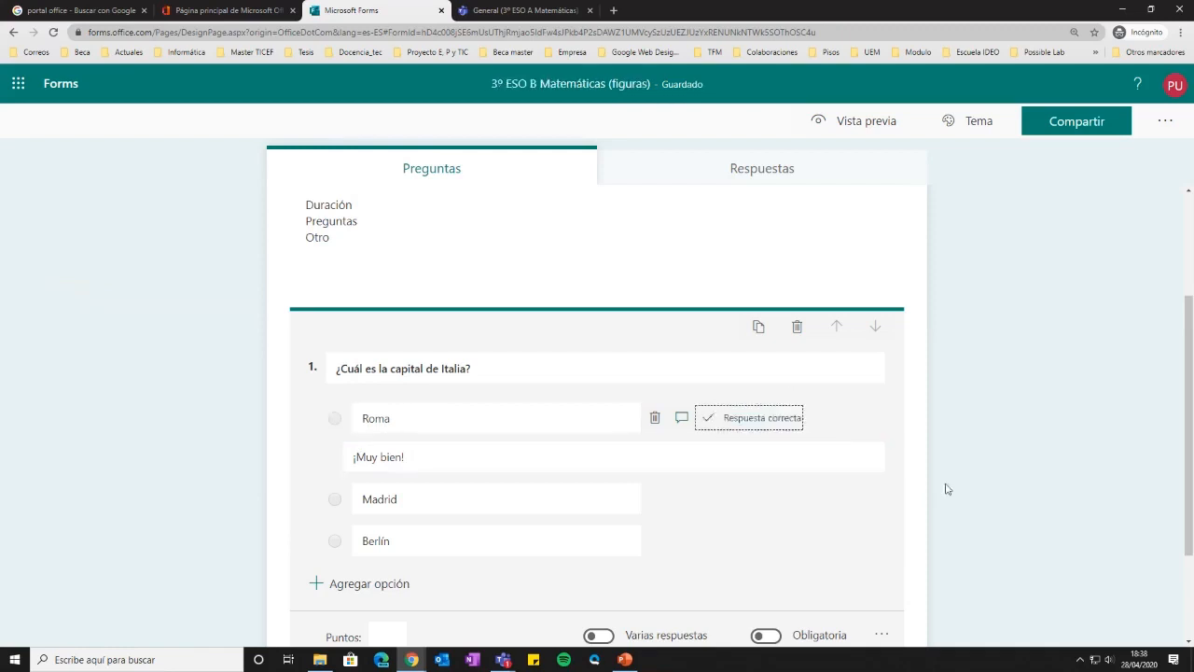
Reopen the question about Italy's capital and set its score to 4 points
{"action": "left_click", "coordinate": [943, 488]}
{"action": "left_click", "coordinate": [540, 476]}
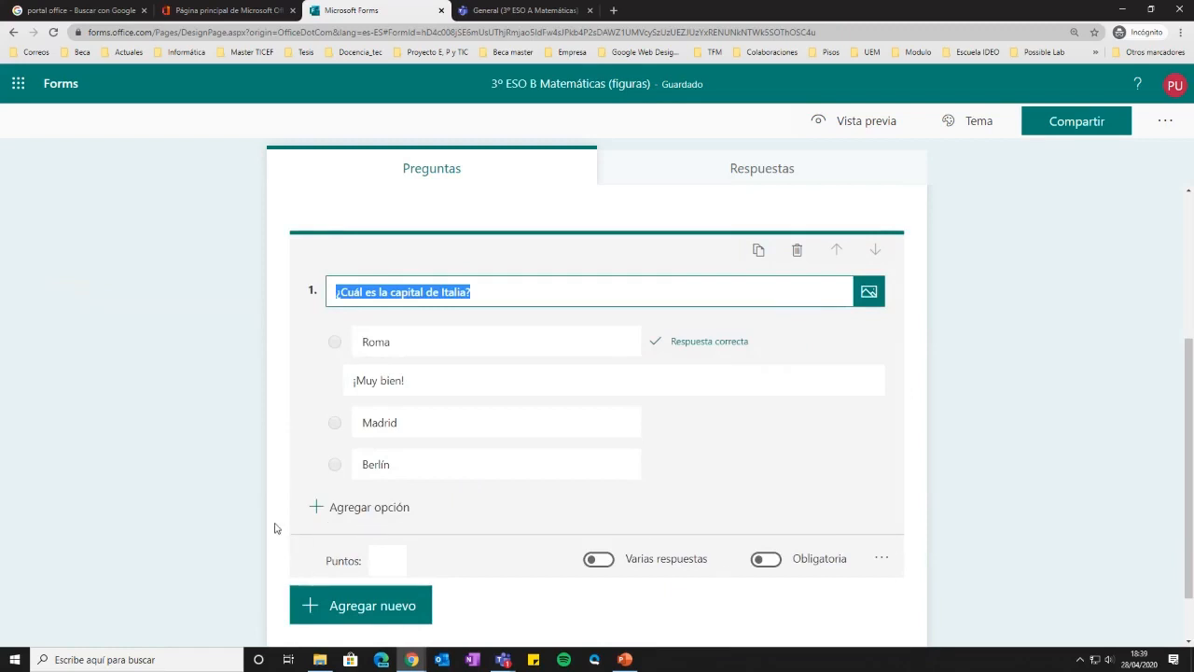
{"action": "left_click", "coordinate": [395, 558]}
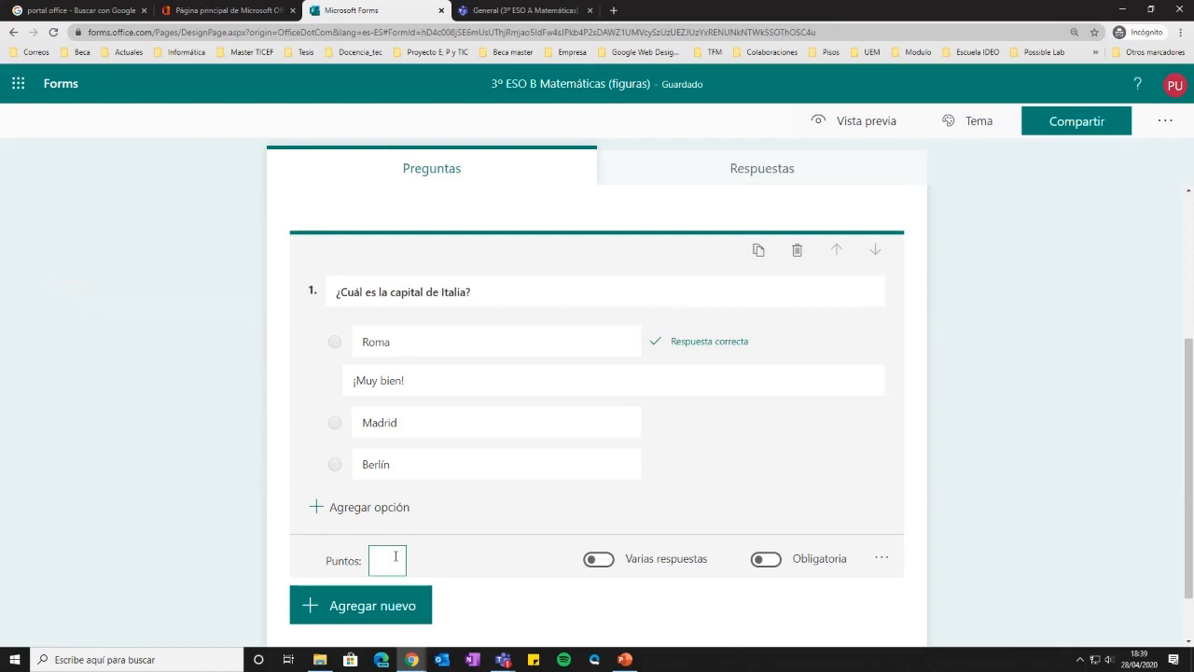
{"action": "type", "text": "4"}
{"action": "left_click", "coordinate": [488, 569]}
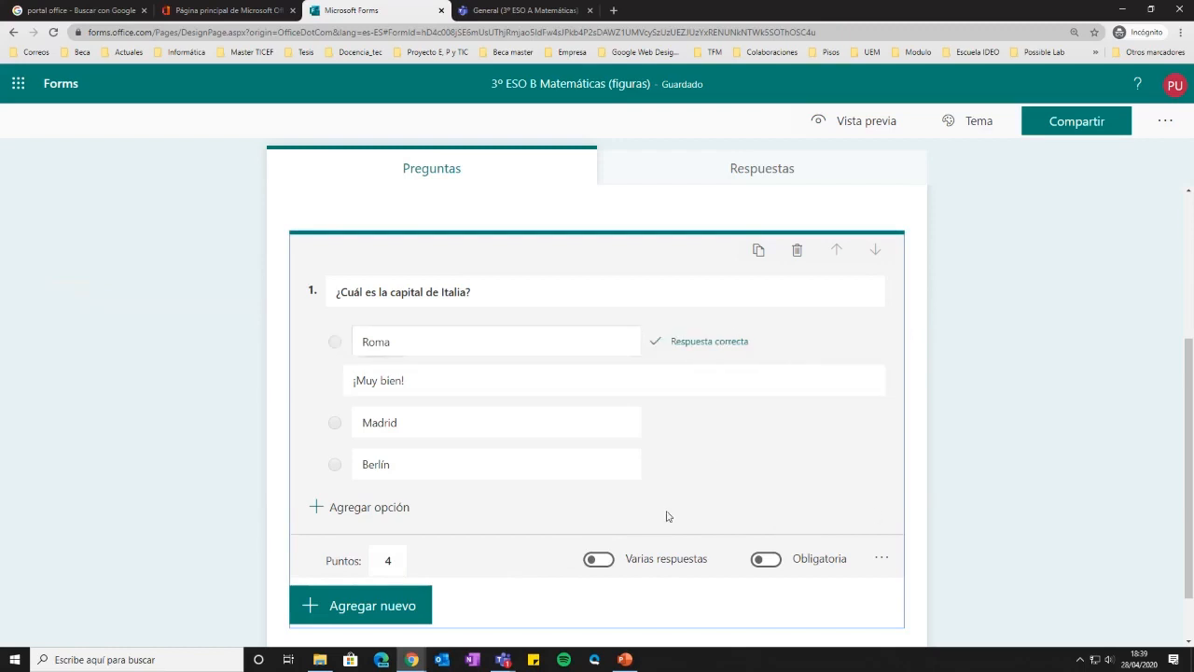
Try allowing multiple answers on the Italy question with Madrid also marked correct, and switch it back to a single answer
{"action": "left_click", "coordinate": [598, 563]}
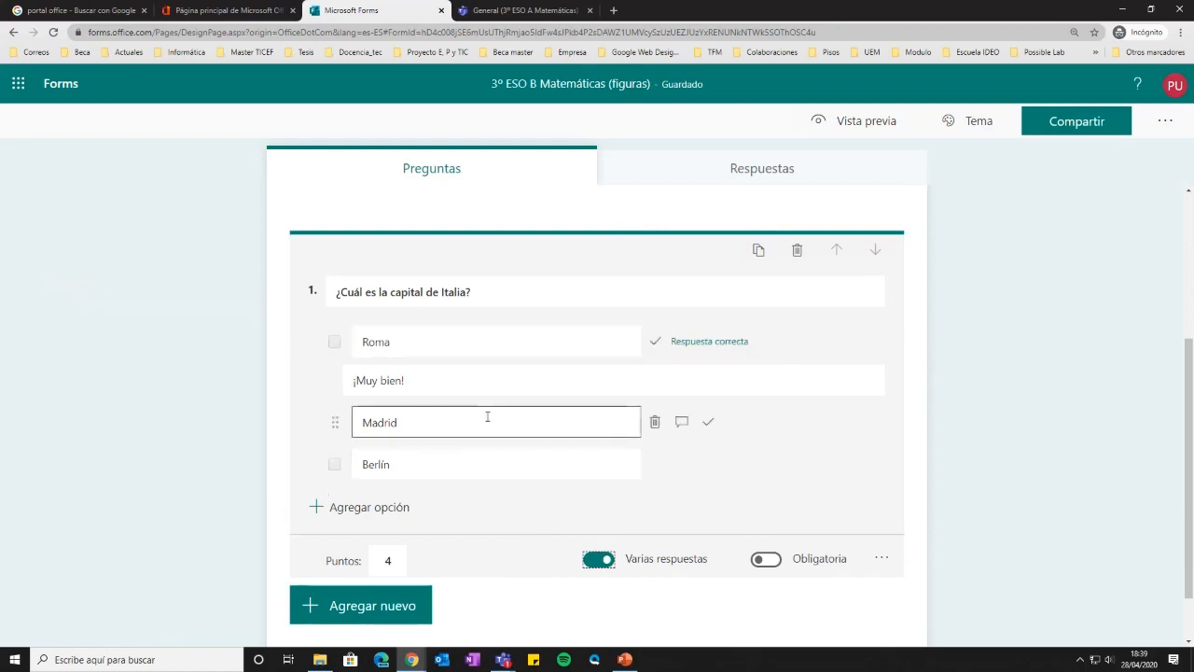
{"action": "left_click", "coordinate": [713, 423]}
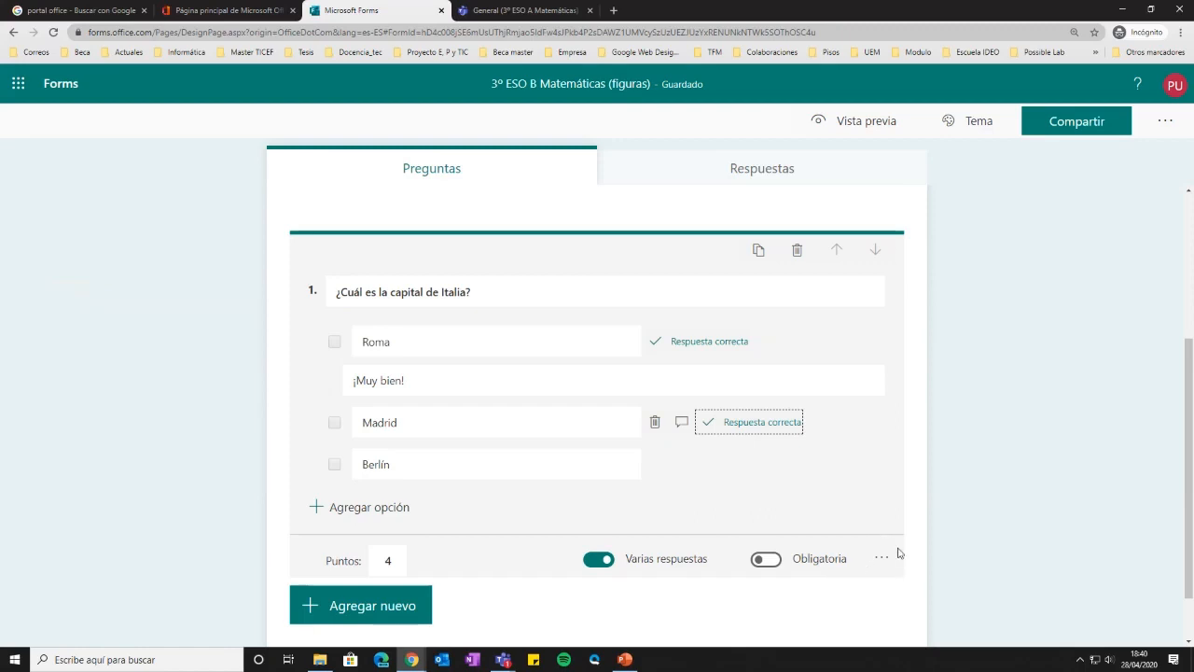
{"action": "left_click", "coordinate": [596, 565]}
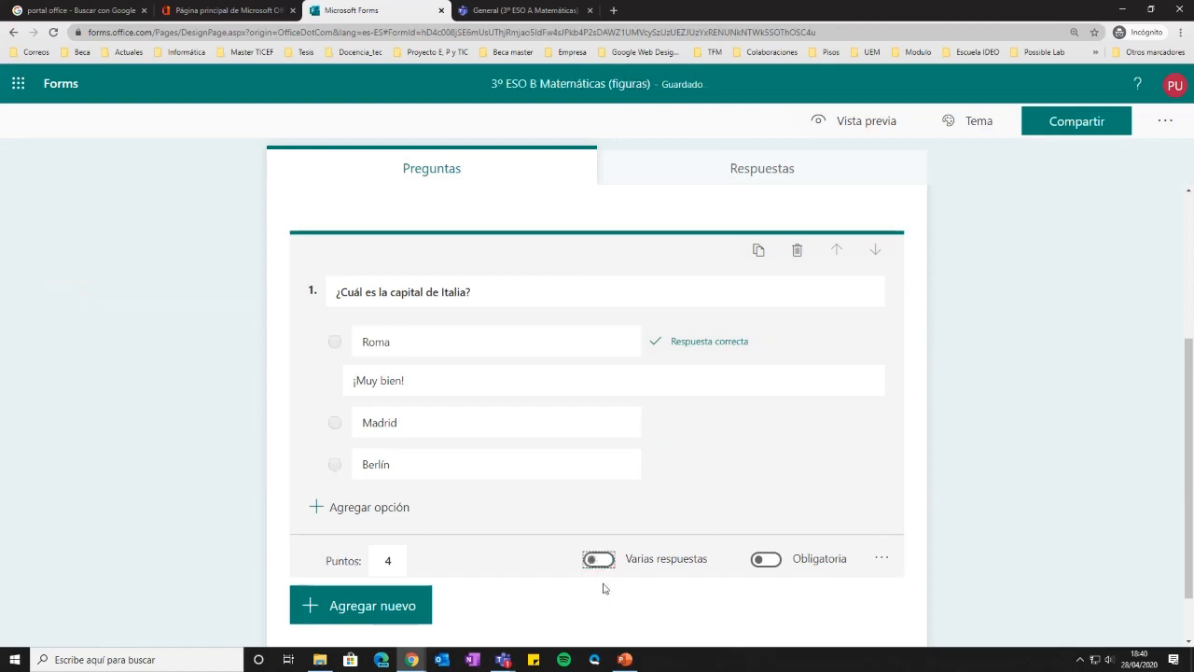
Try the Matemáticas option on the Italy question with the equation keypad in the equation and Roma fields, and switch it back off
{"action": "left_click", "coordinate": [883, 563]}
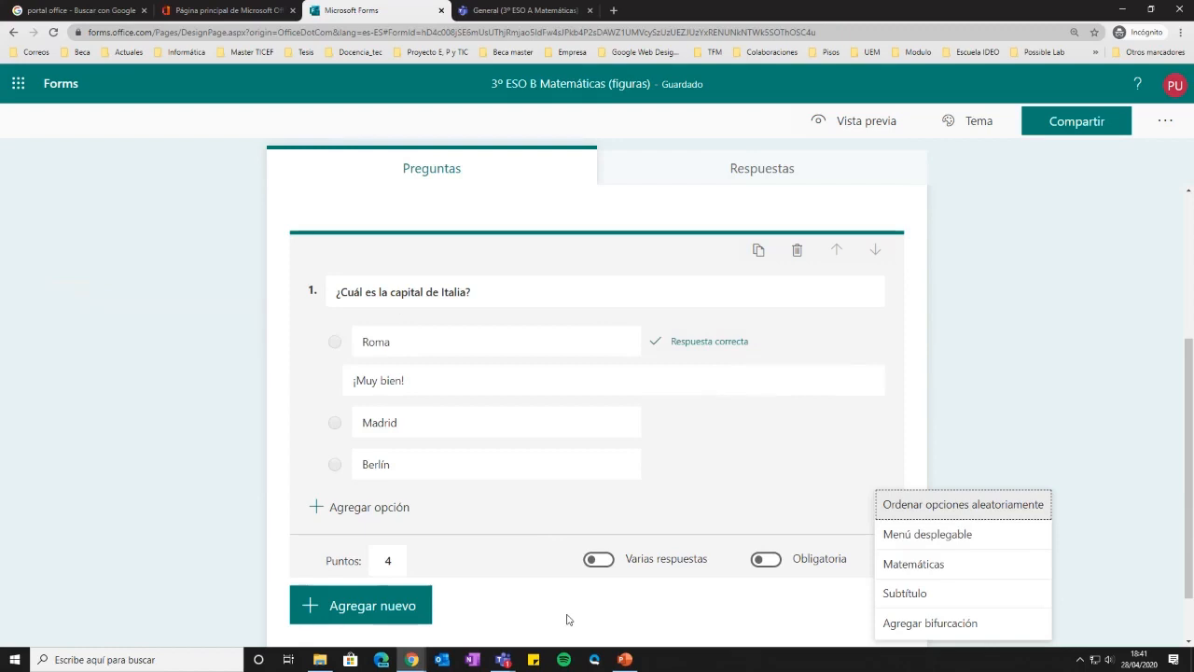
{"action": "left_click", "coordinate": [971, 566]}
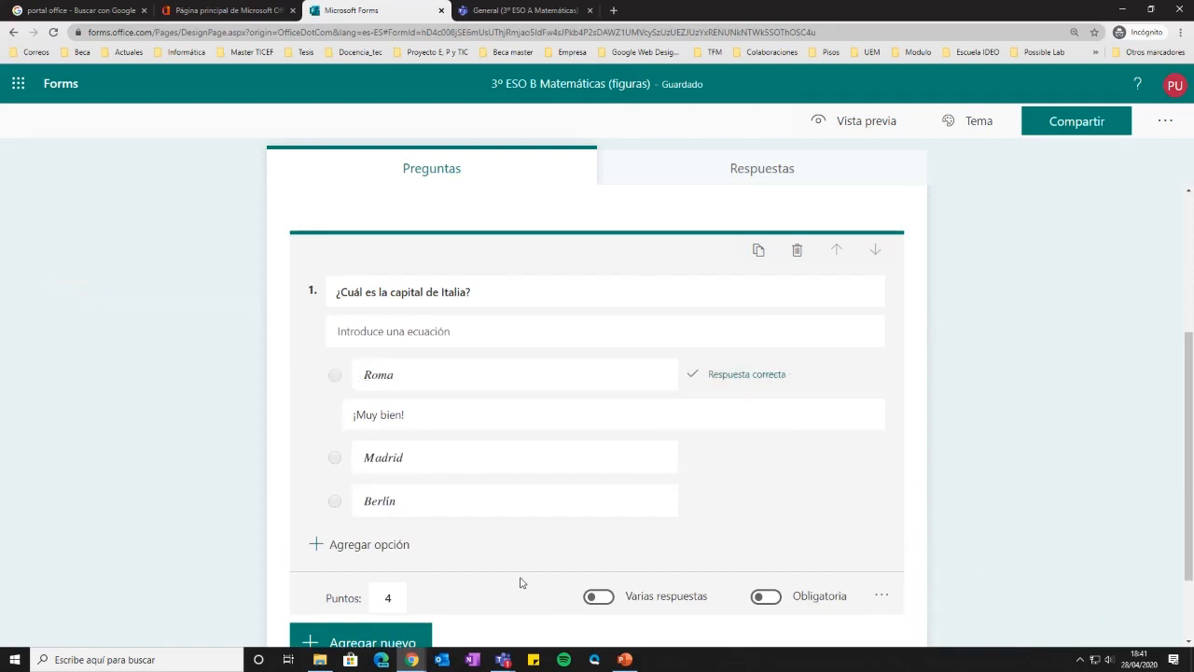
{"action": "left_click", "coordinate": [499, 326]}
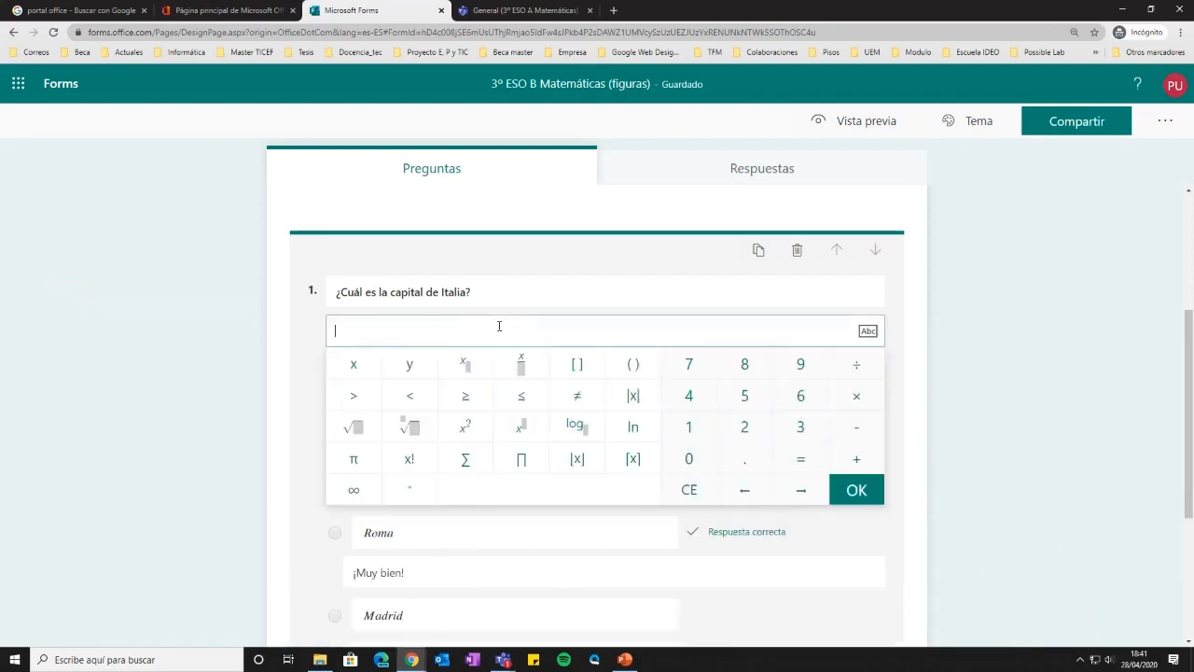
{"action": "left_click", "coordinate": [300, 374]}
{"action": "left_click", "coordinate": [446, 374]}
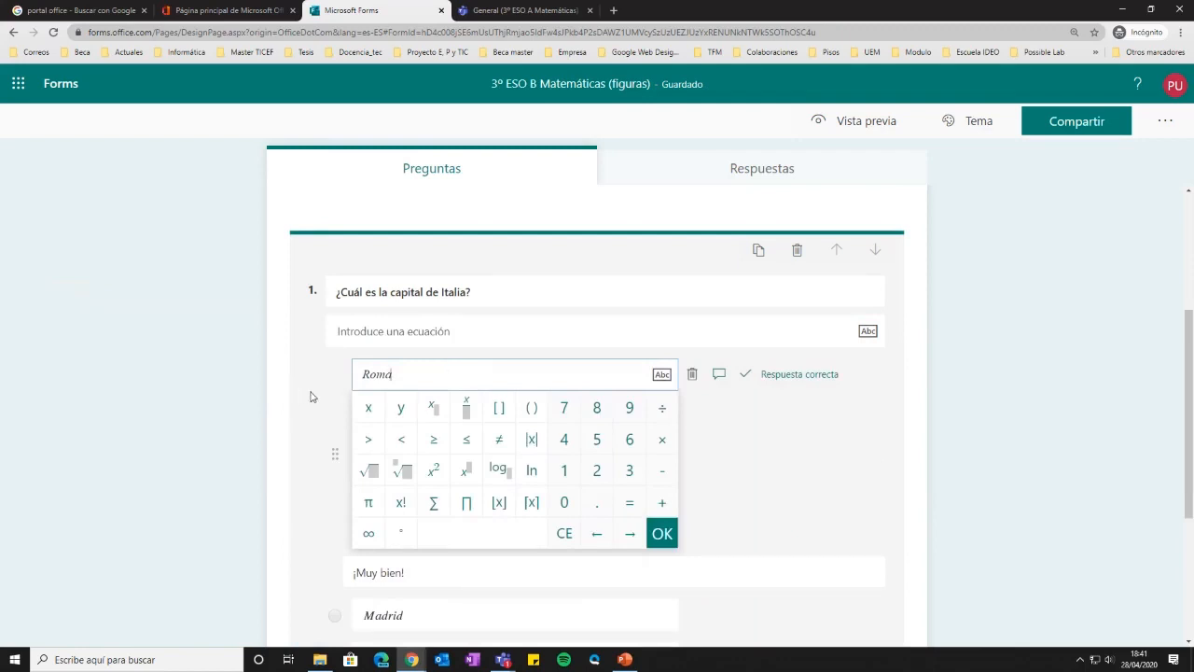
{"action": "left_click", "coordinate": [893, 488]}
{"action": "scroll", "coordinate": [893, 488], "scroll_direction": "down", "scroll_amount": 1}
{"action": "left_click", "coordinate": [880, 535]}
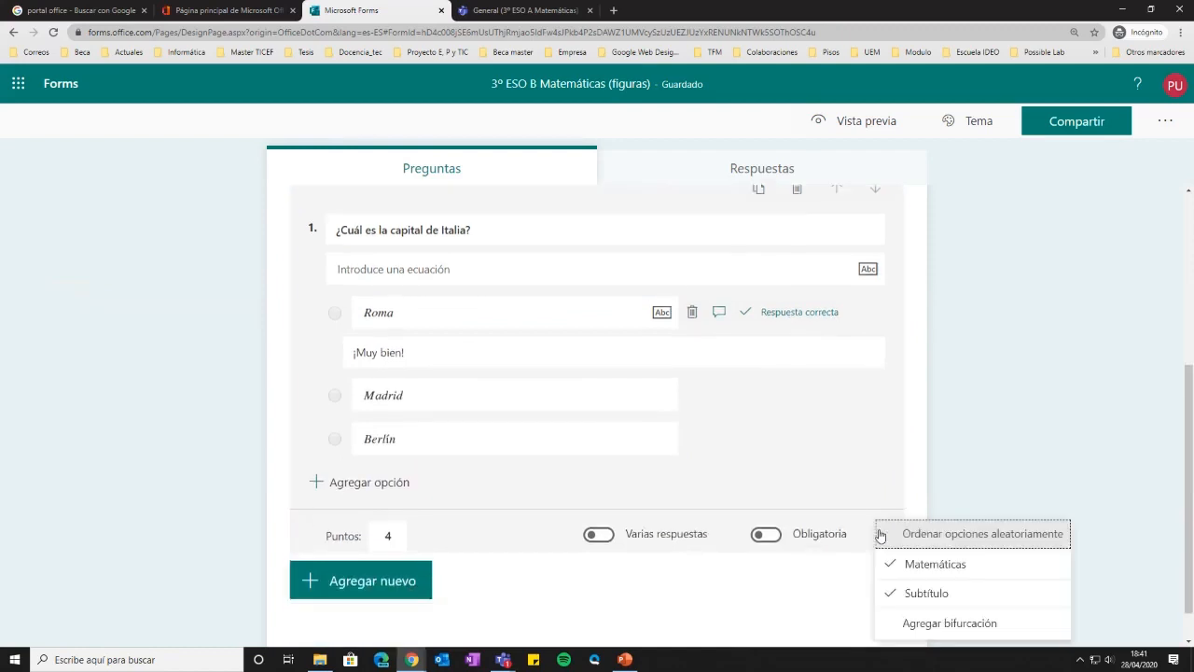
{"action": "left_click", "coordinate": [885, 566]}
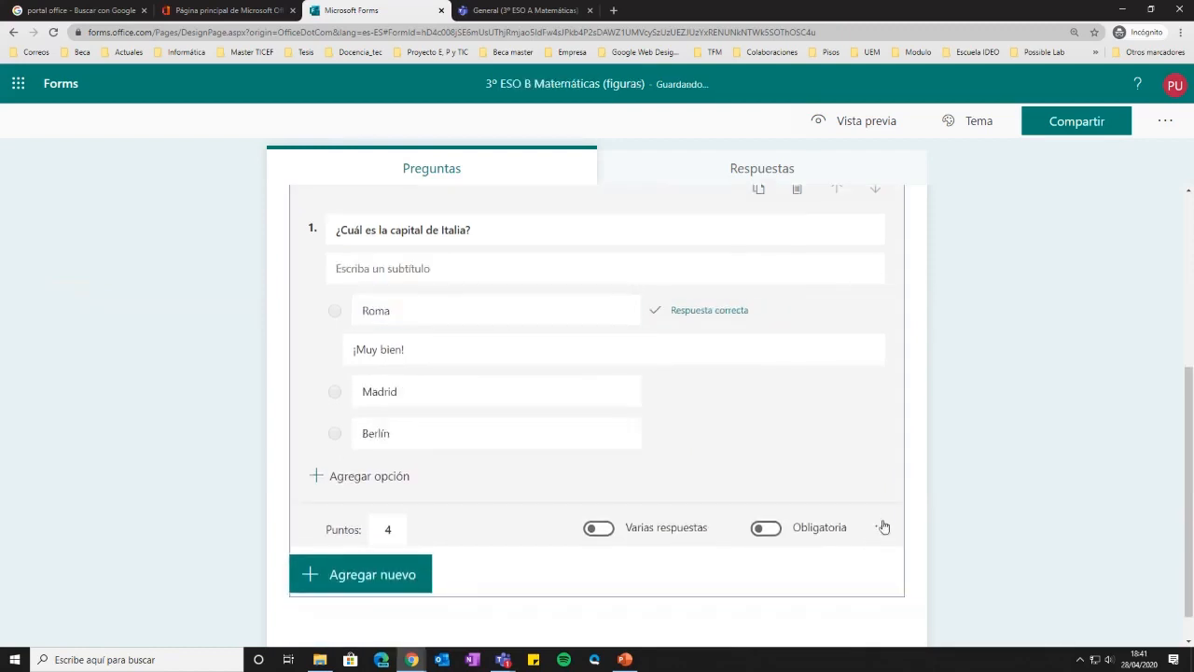
{"action": "left_click", "coordinate": [882, 531]}
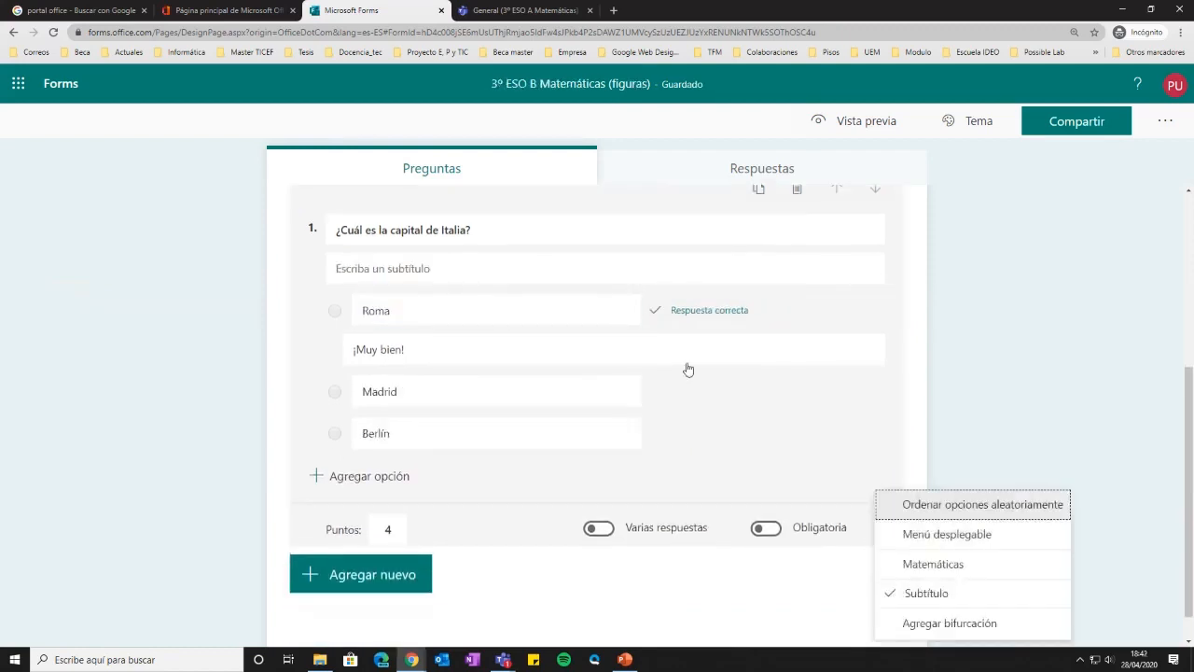
{"action": "left_click", "coordinate": [357, 268]}
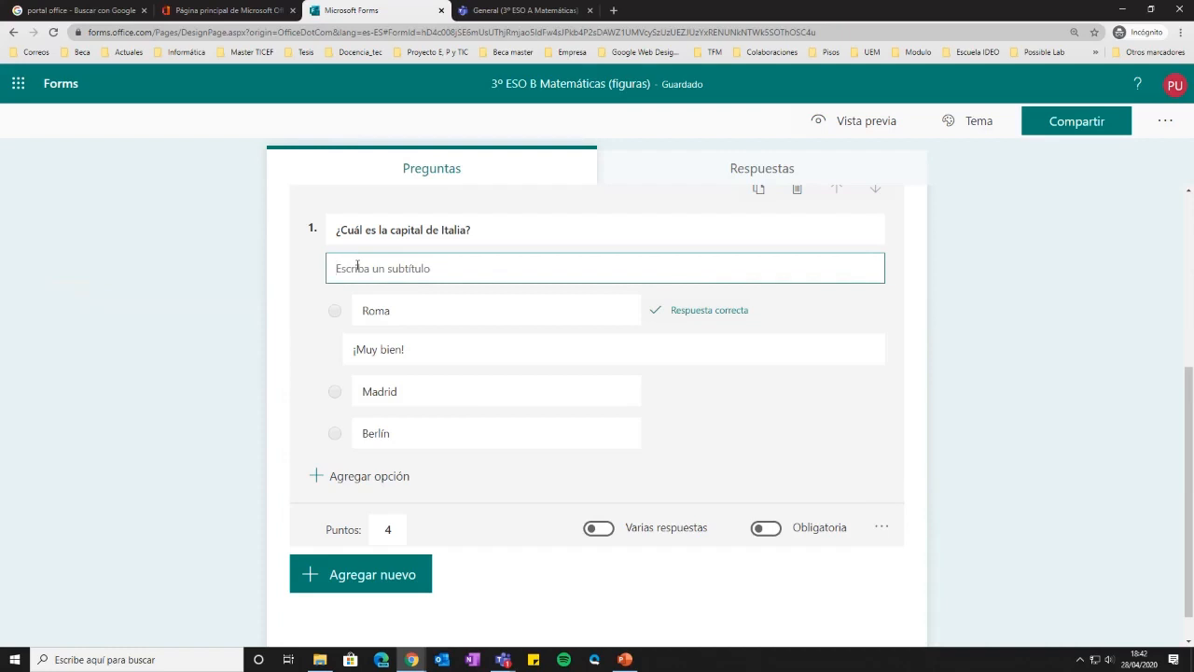
{"action": "left_click", "coordinate": [882, 528]}
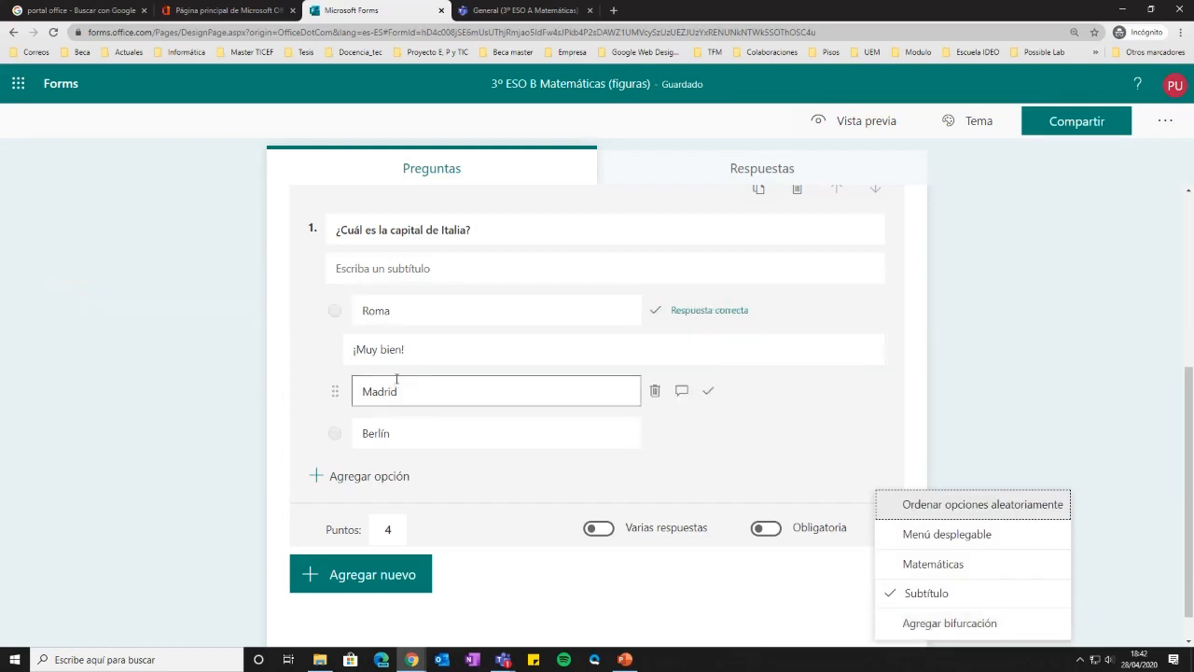
{"action": "left_click", "coordinate": [774, 619]}
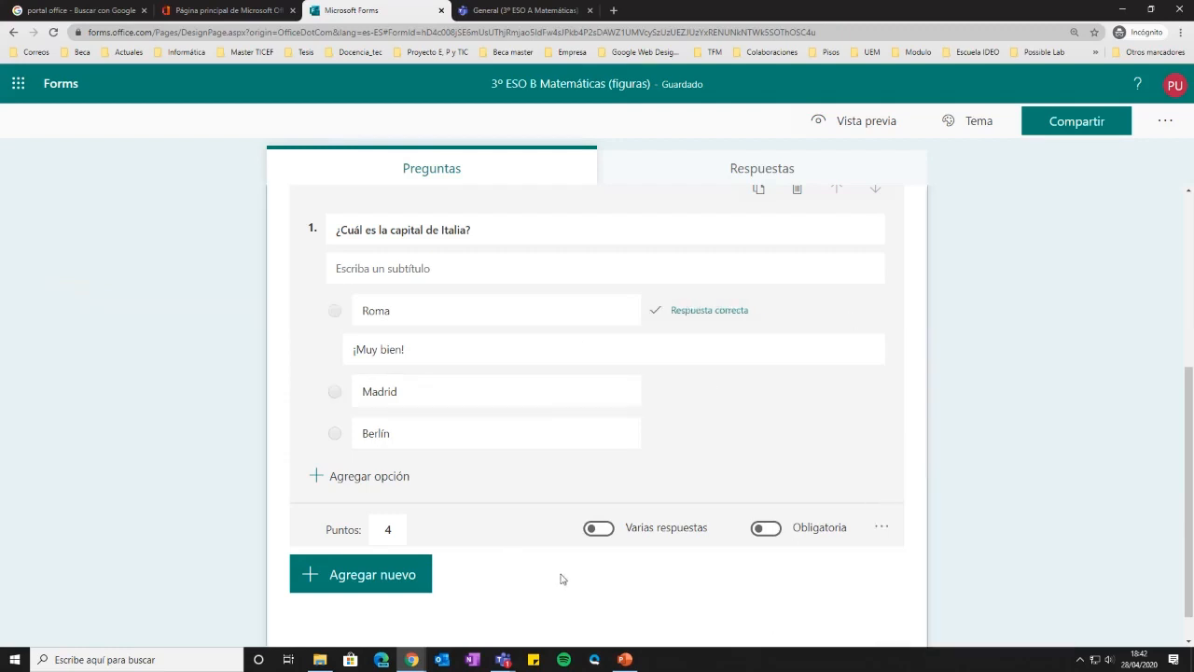
Add a text question to the quiz below the Italy question, with "2+2=" as the question text
{"action": "scroll", "coordinate": [560, 570], "scroll_direction": "down", "scroll_amount": 1}
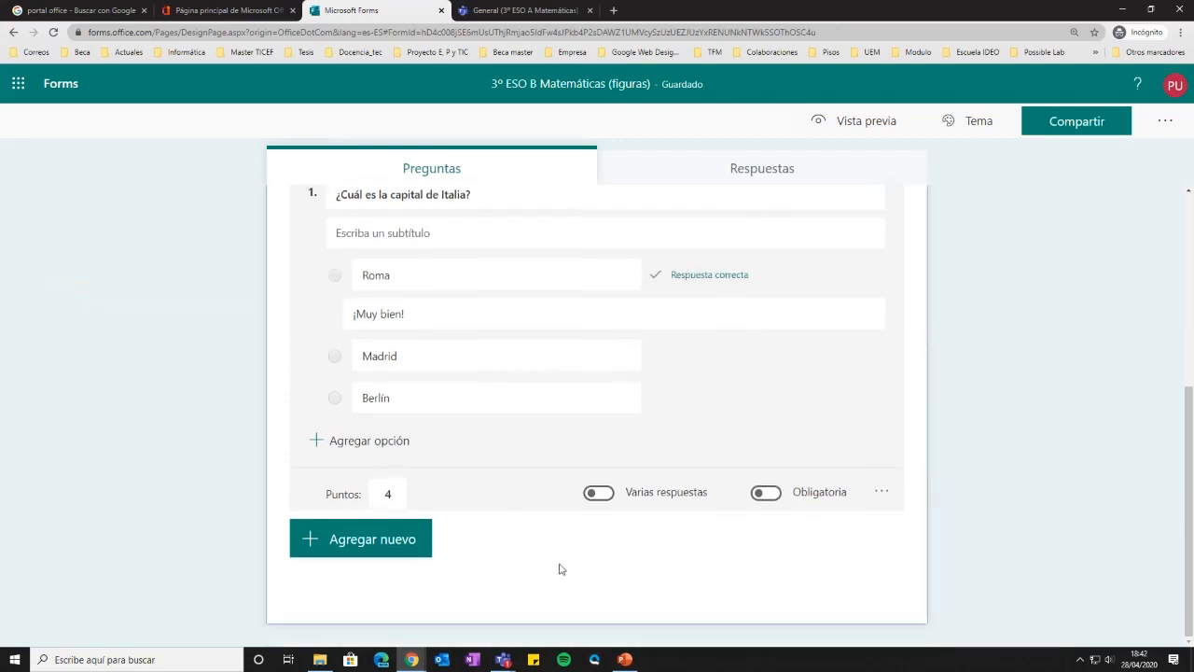
{"action": "left_click", "coordinate": [330, 542]}
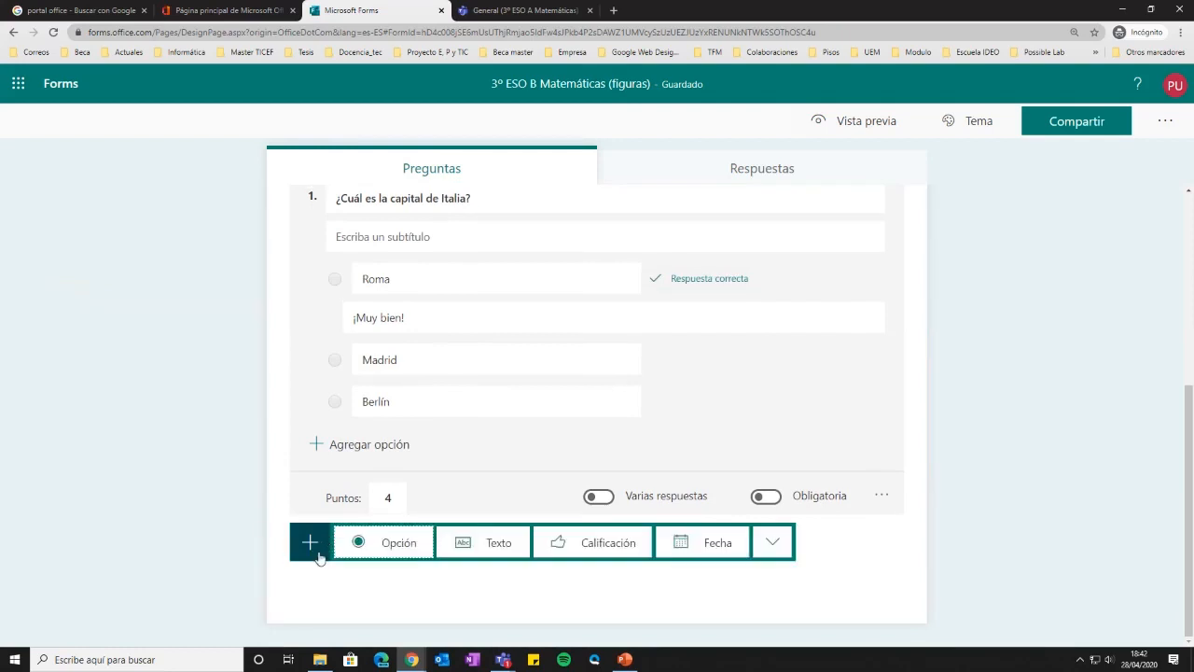
{"action": "left_click", "coordinate": [500, 543]}
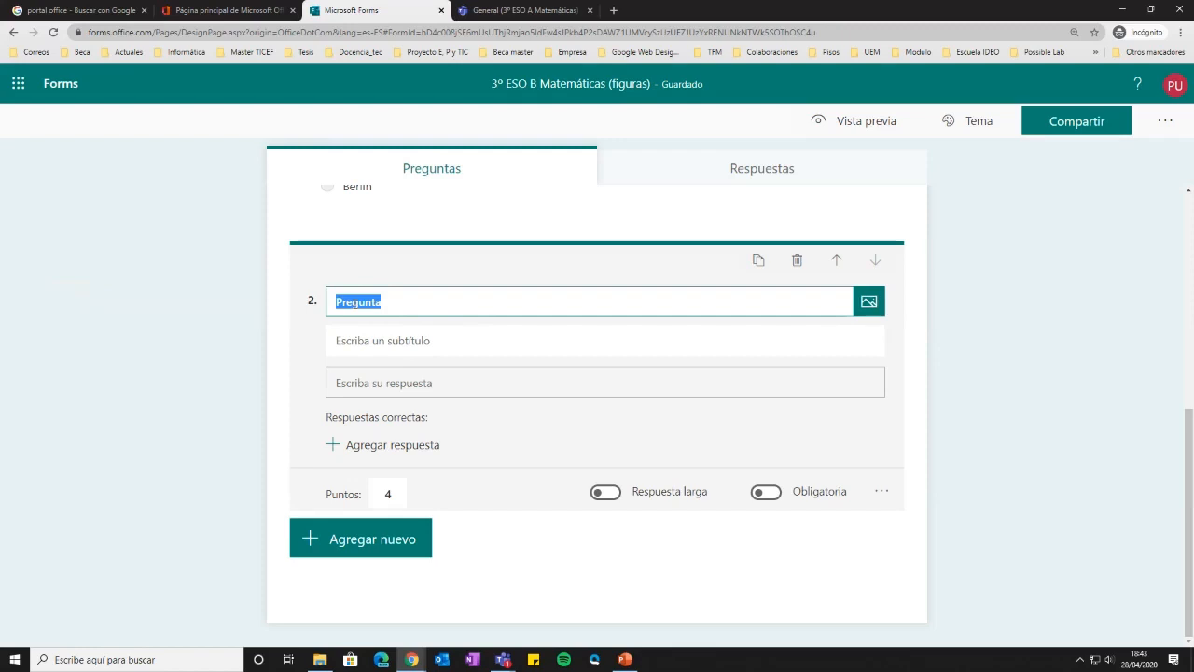
{"action": "type", "text": "¿"}
{"action": "key", "text": "BackSpace"}
{"action": "type", "text": "2+2="}
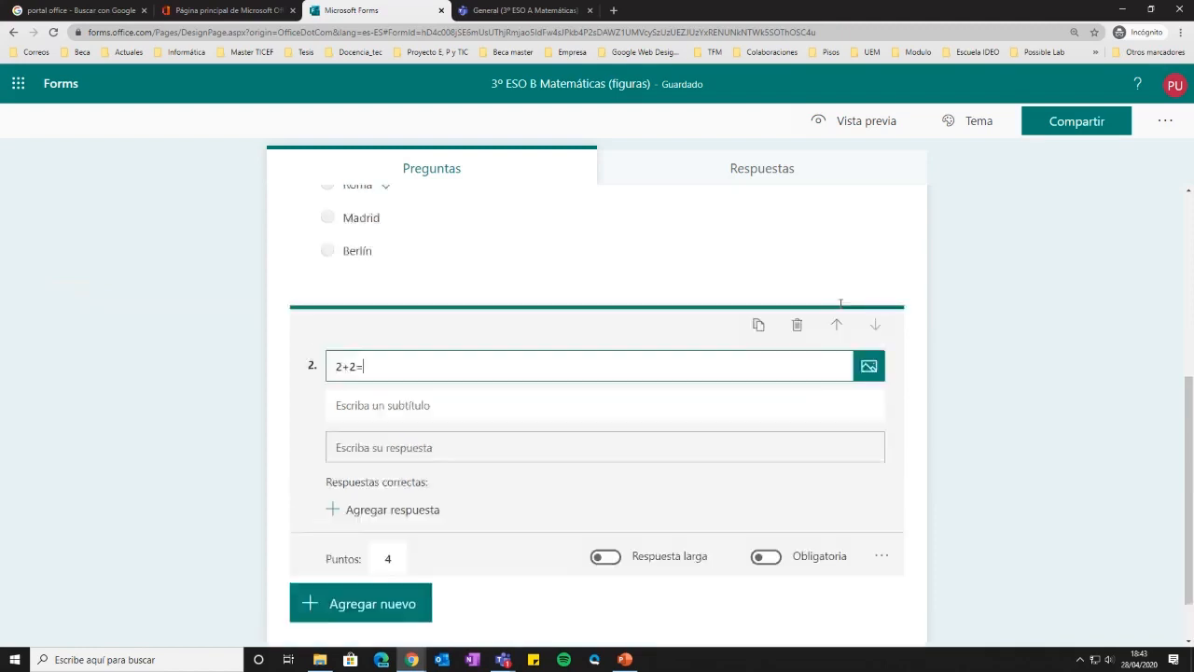
Examine the total score in the quiz header and the image and video insertion options for the 2+2= question
{"action": "scroll", "coordinate": [827, 311], "scroll_direction": "up", "scroll_amount": 3}
{"action": "scroll", "coordinate": [773, 345], "scroll_direction": "down", "scroll_amount": 2}
{"action": "scroll", "coordinate": [602, 437], "scroll_direction": "up", "scroll_amount": 4}
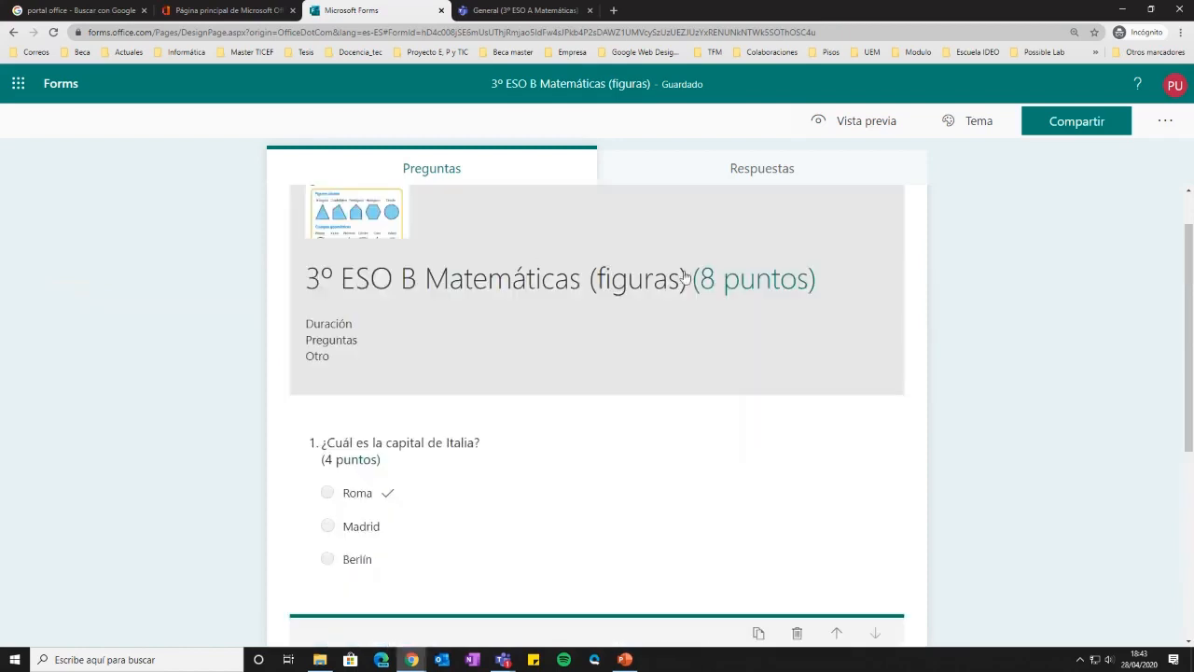
{"action": "scroll", "coordinate": [777, 454], "scroll_direction": "down", "scroll_amount": 3}
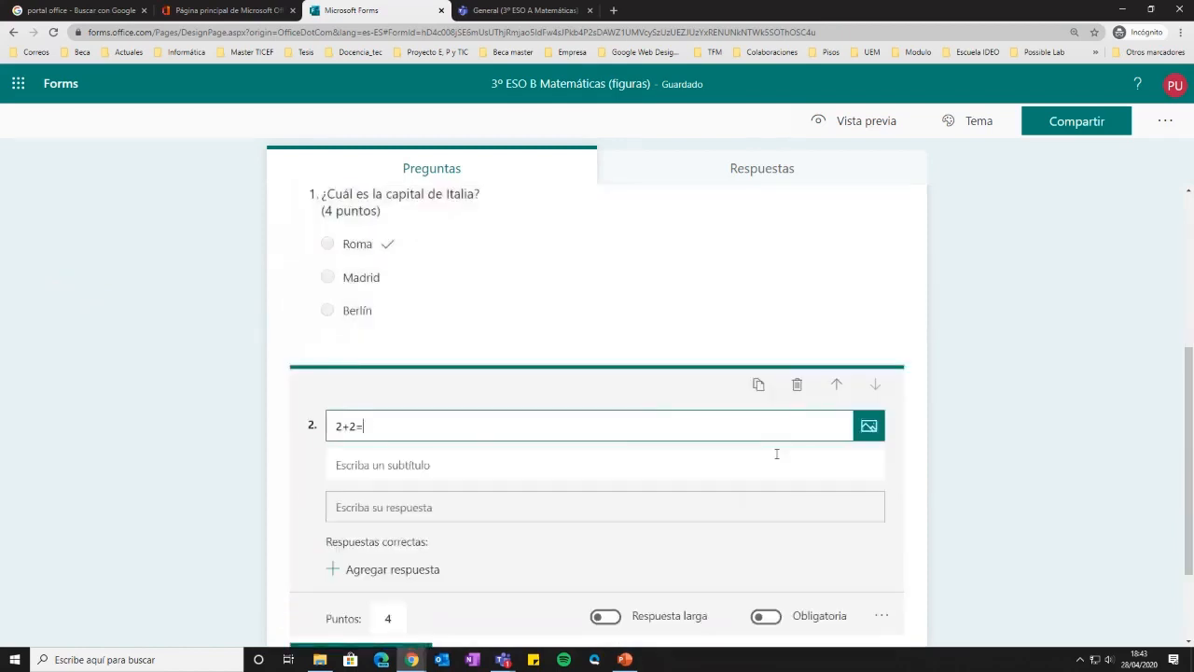
{"action": "left_click", "coordinate": [868, 426]}
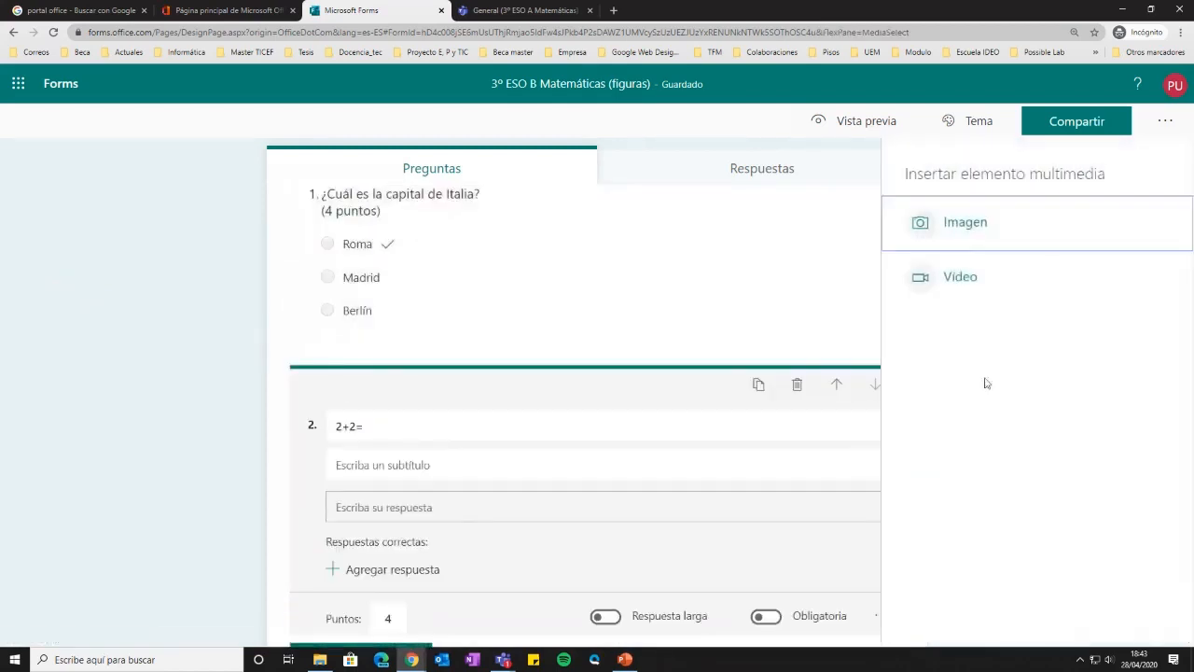
{"action": "left_click", "coordinate": [972, 235]}
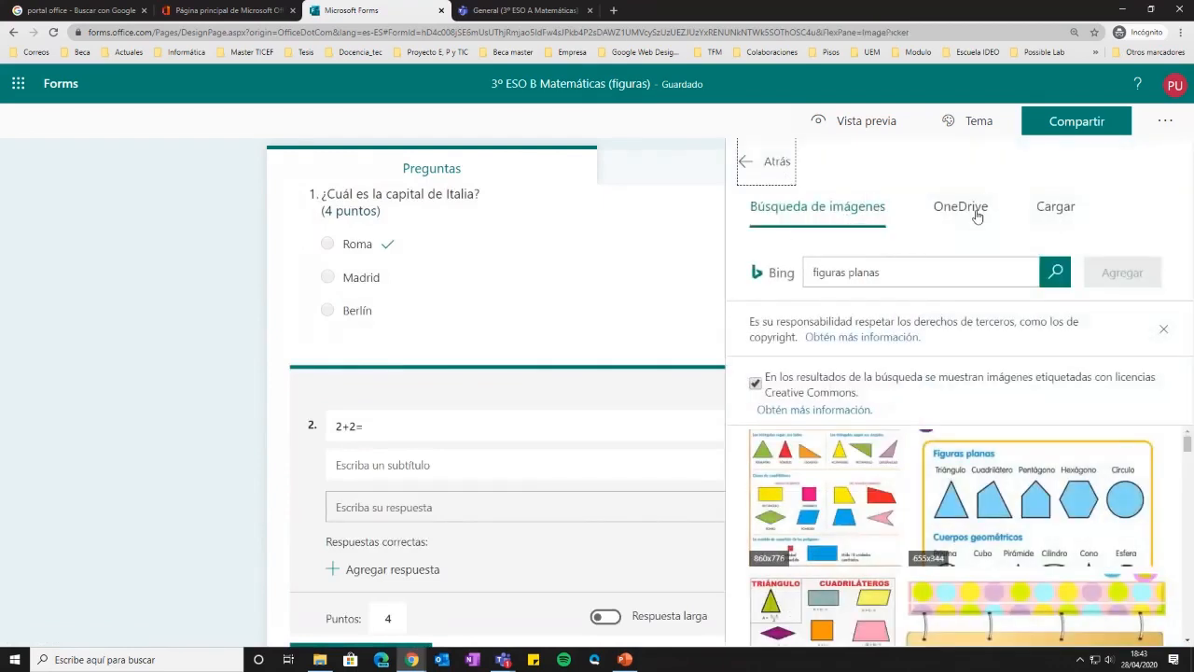
{"action": "left_click", "coordinate": [766, 180]}
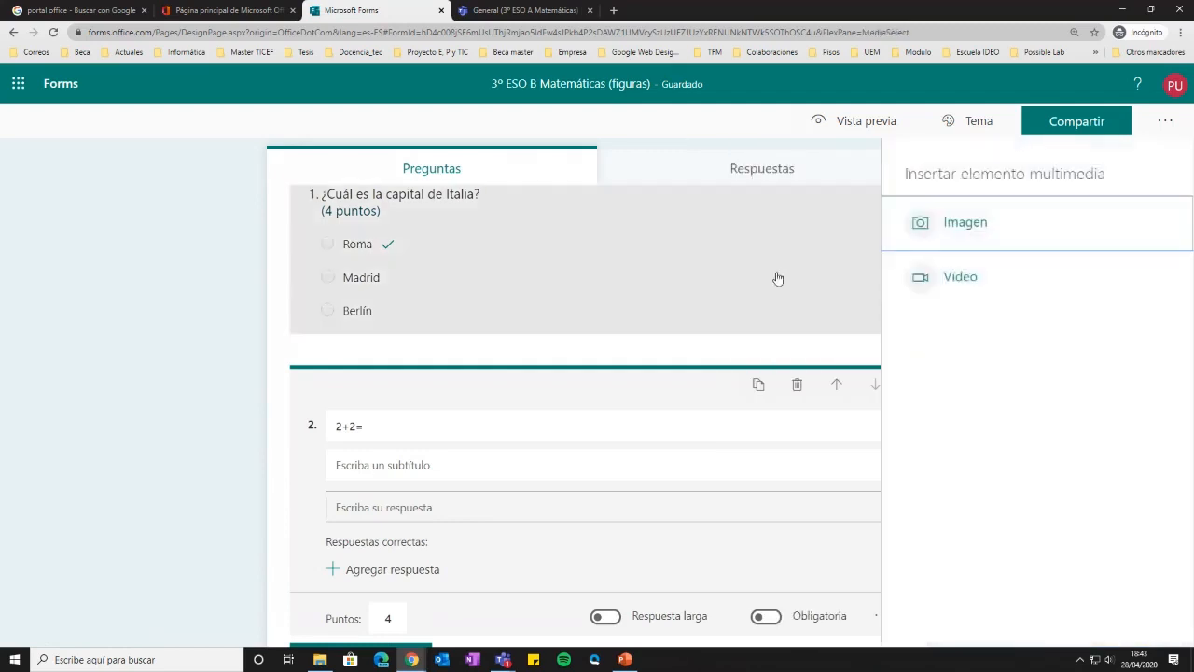
{"action": "left_click", "coordinate": [987, 281]}
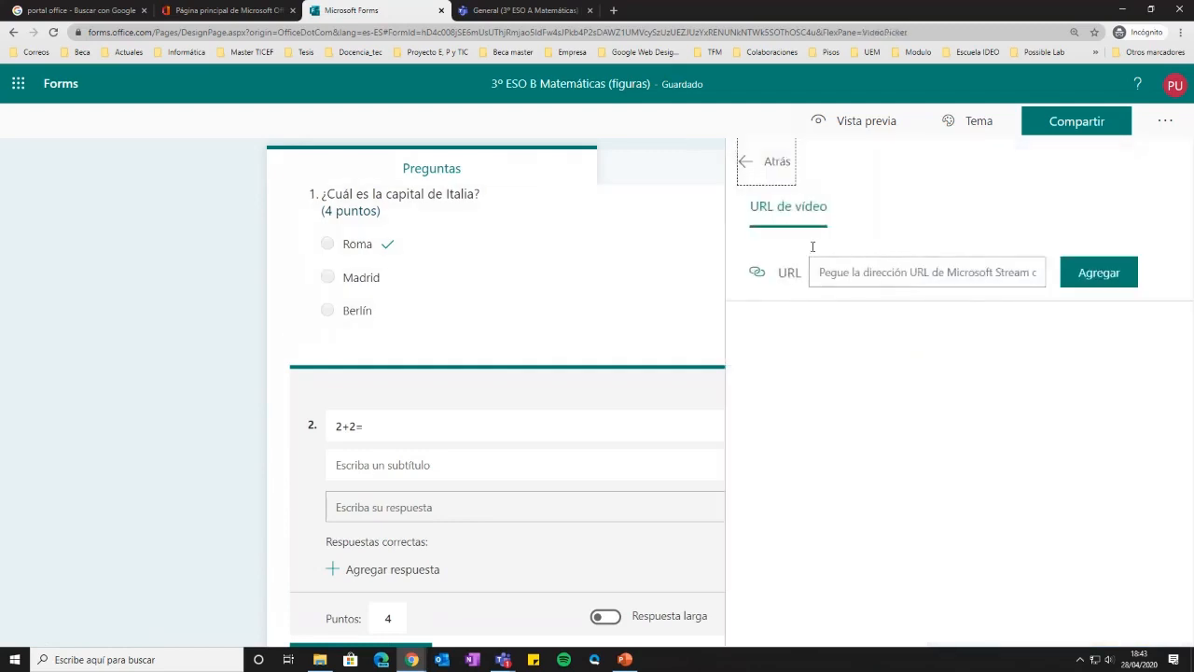
{"action": "left_click", "coordinate": [771, 164]}
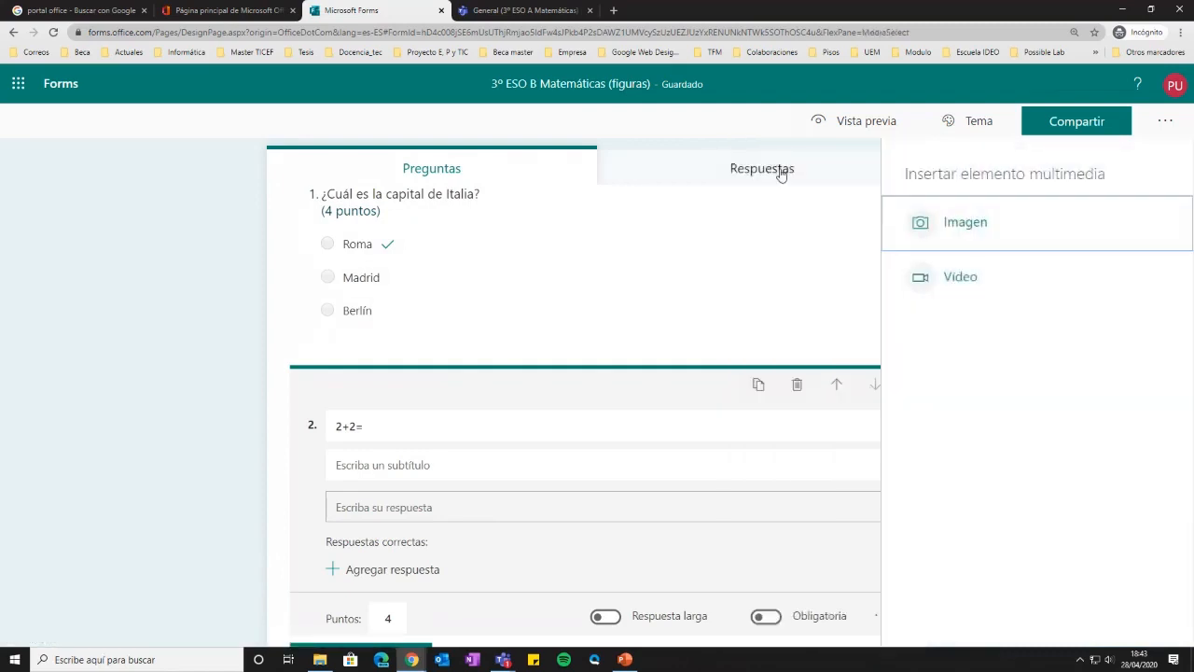
{"action": "left_click", "coordinate": [328, 351]}
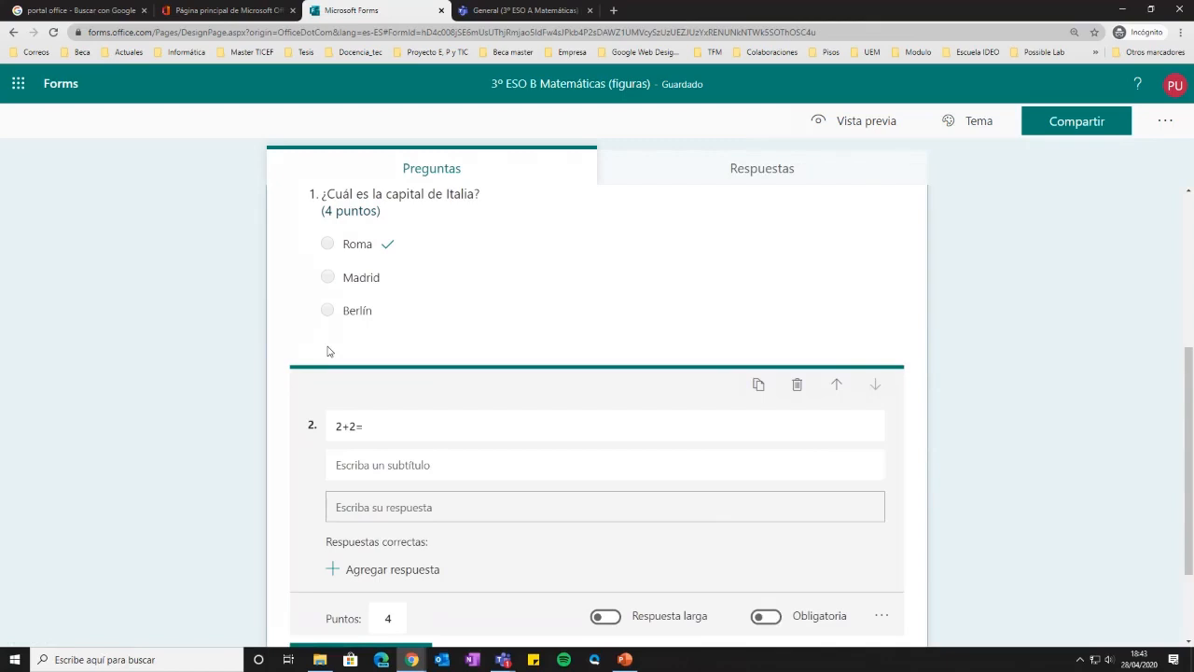
{"action": "scroll", "coordinate": [328, 351], "scroll_direction": "down", "scroll_amount": 2}
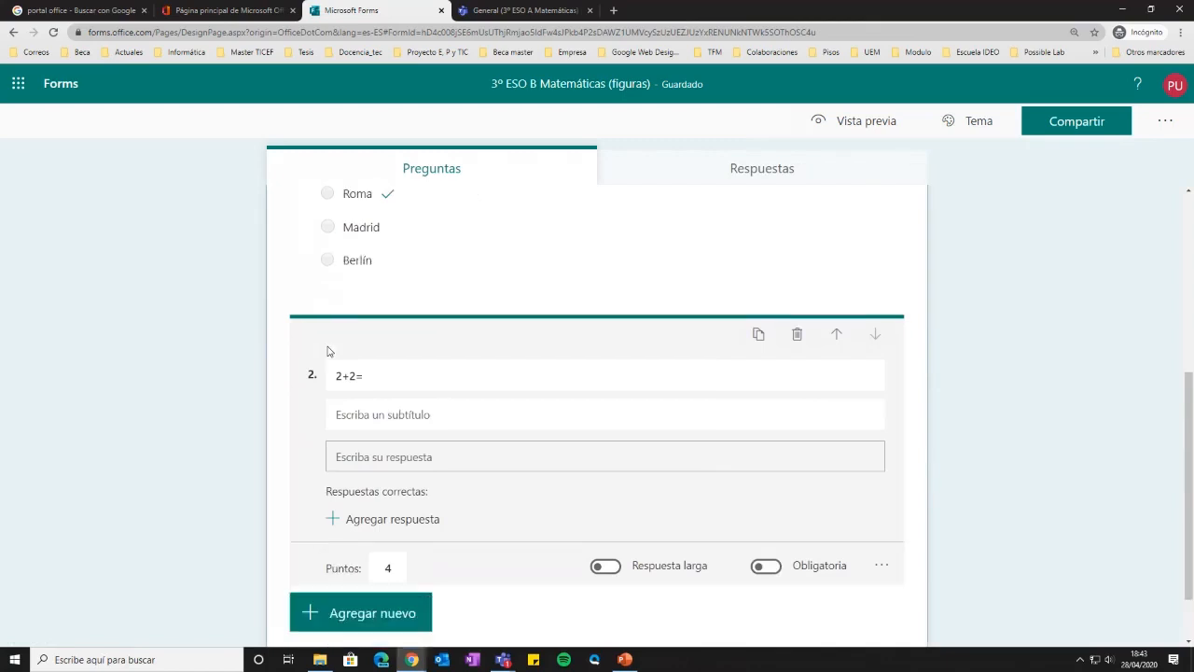
{"action": "left_click", "coordinate": [385, 304]}
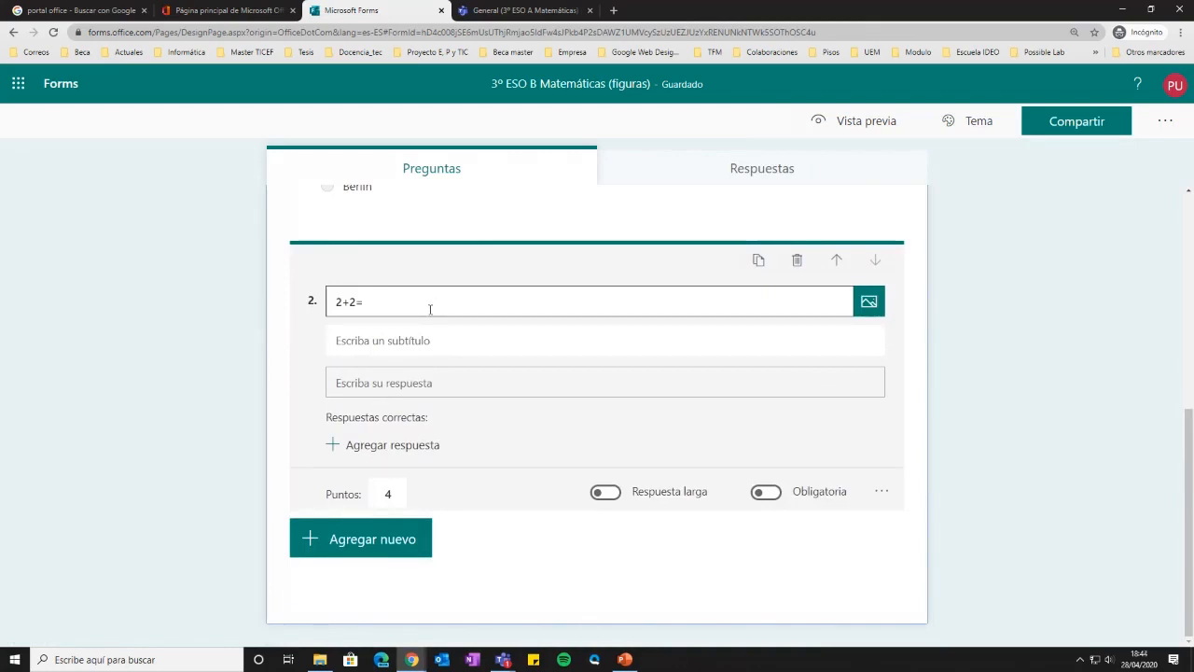
{"action": "left_click", "coordinate": [339, 341]}
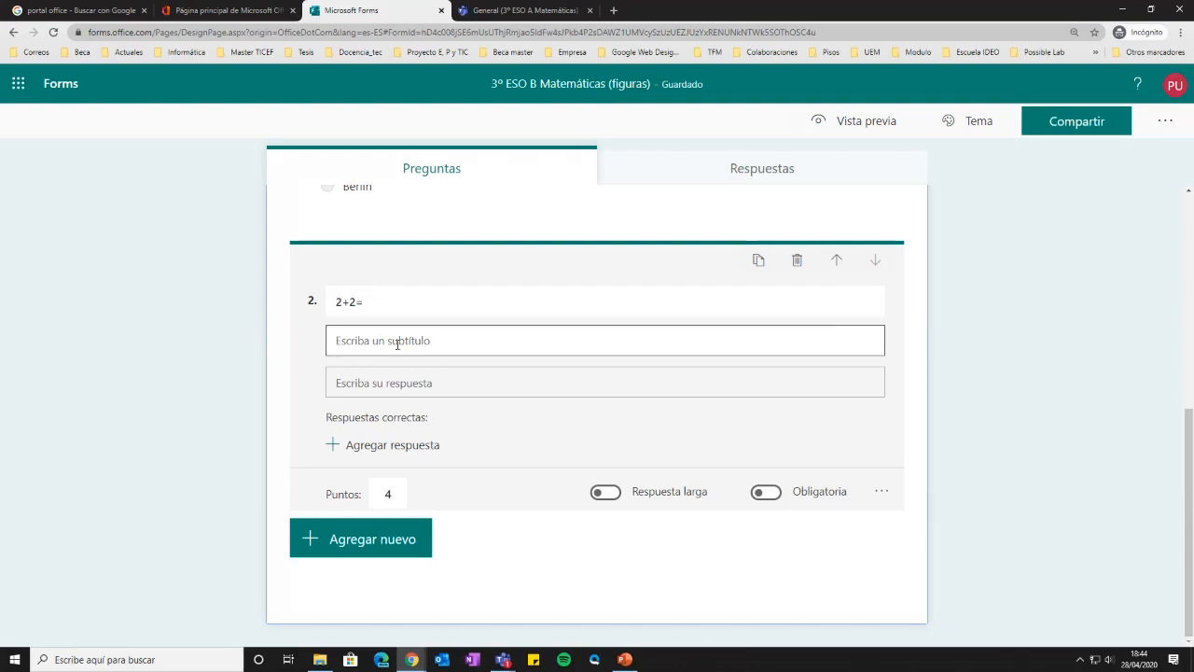
{"action": "scroll", "coordinate": [397, 343], "scroll_direction": "up", "scroll_amount": 2}
{"action": "left_click", "coordinate": [430, 483]}
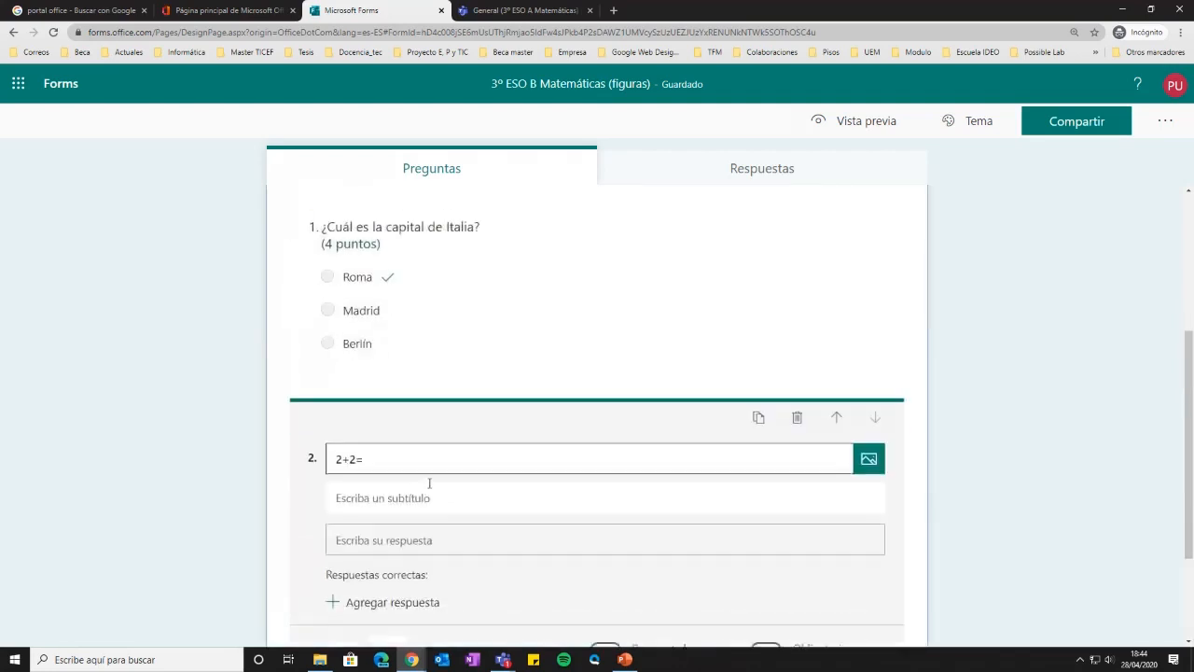
{"action": "left_click", "coordinate": [498, 461]}
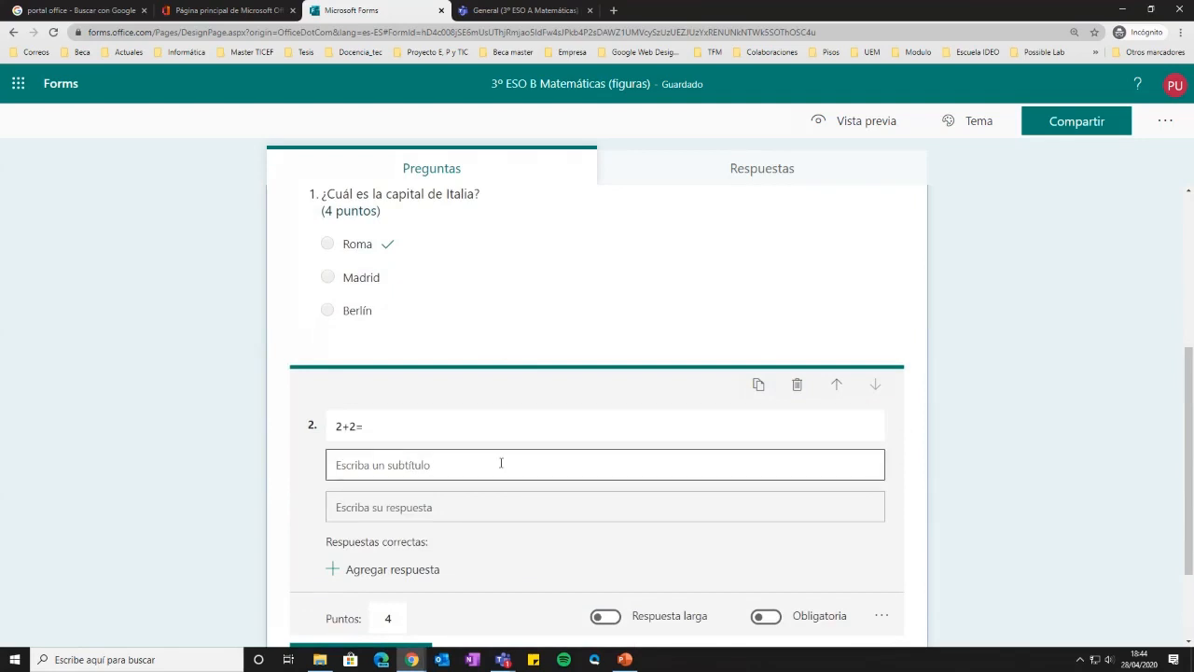
{"action": "scroll", "coordinate": [379, 471], "scroll_direction": "down", "scroll_amount": 2}
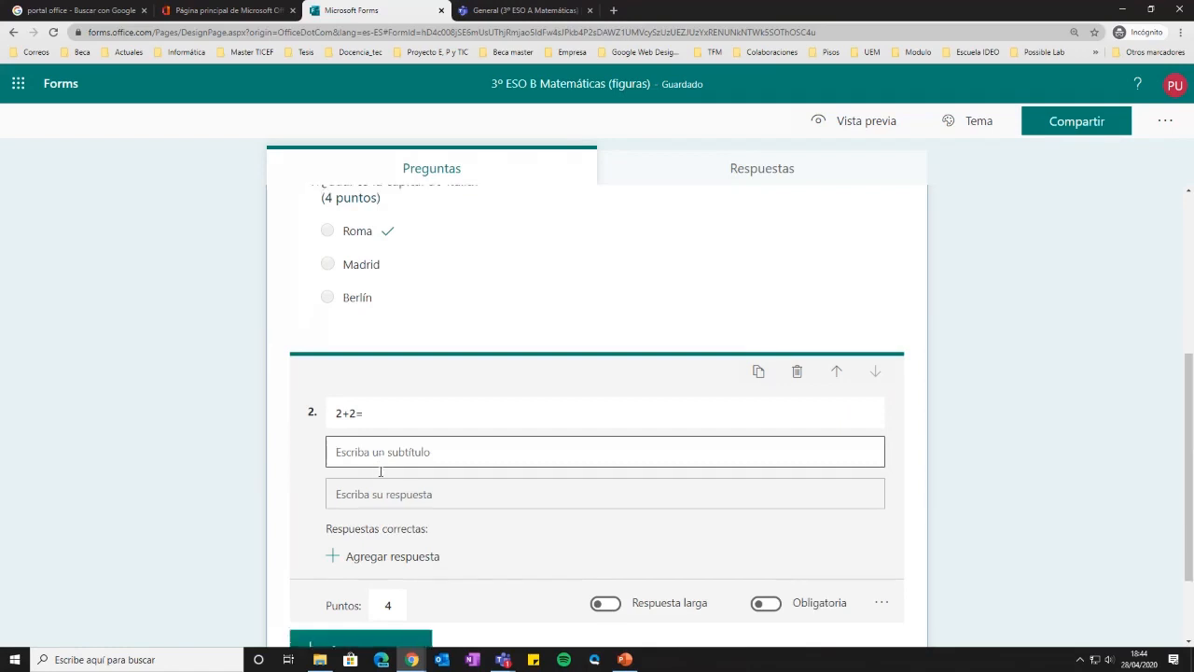
{"action": "left_click", "coordinate": [380, 476]}
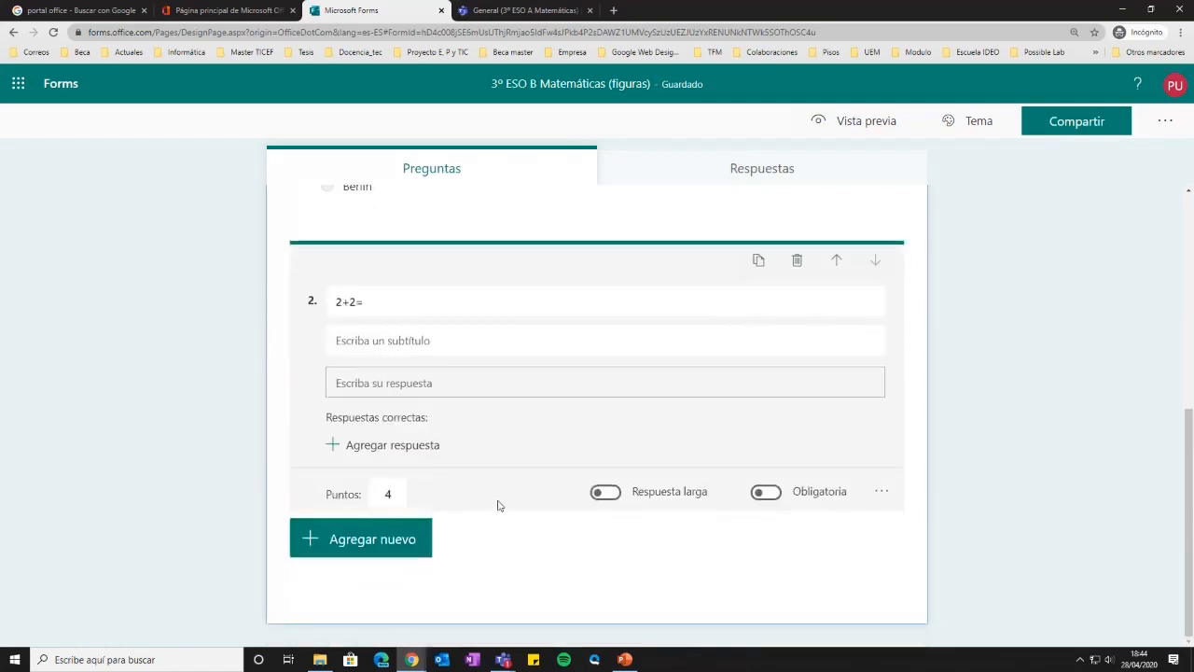
Enter "4" and "cuatro" as accepted correct answers for the 2+2= question
{"action": "left_click", "coordinate": [416, 445]}
{"action": "type", "text": "4"}
{"action": "left_click", "coordinate": [504, 543]}
{"action": "left_click", "coordinate": [460, 450]}
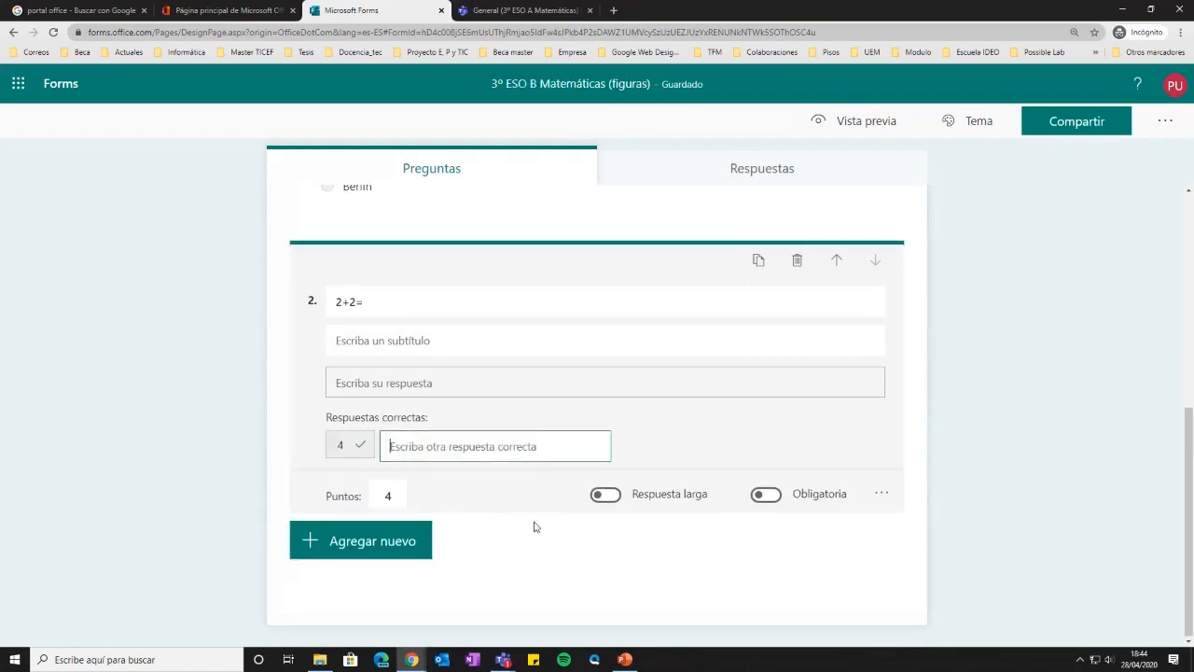
{"action": "type", "text": "cat"}
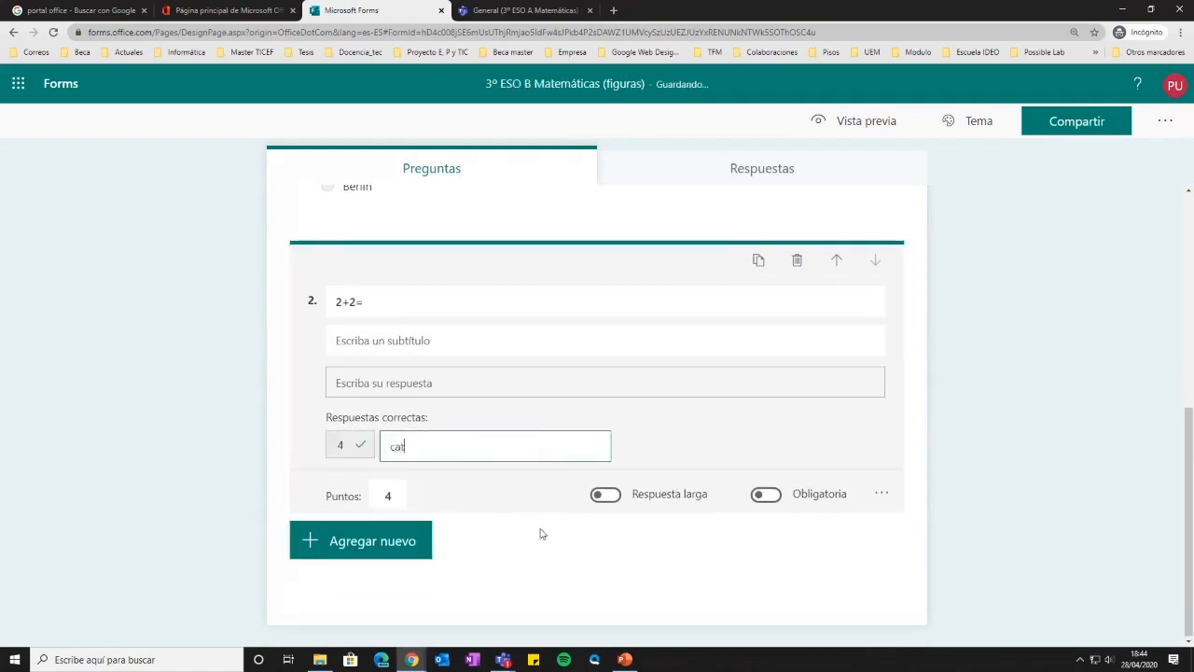
{"action": "key", "text": "BackSpace"}
{"action": "type", "text": "uatro"}
{"action": "left_click", "coordinate": [524, 496]}
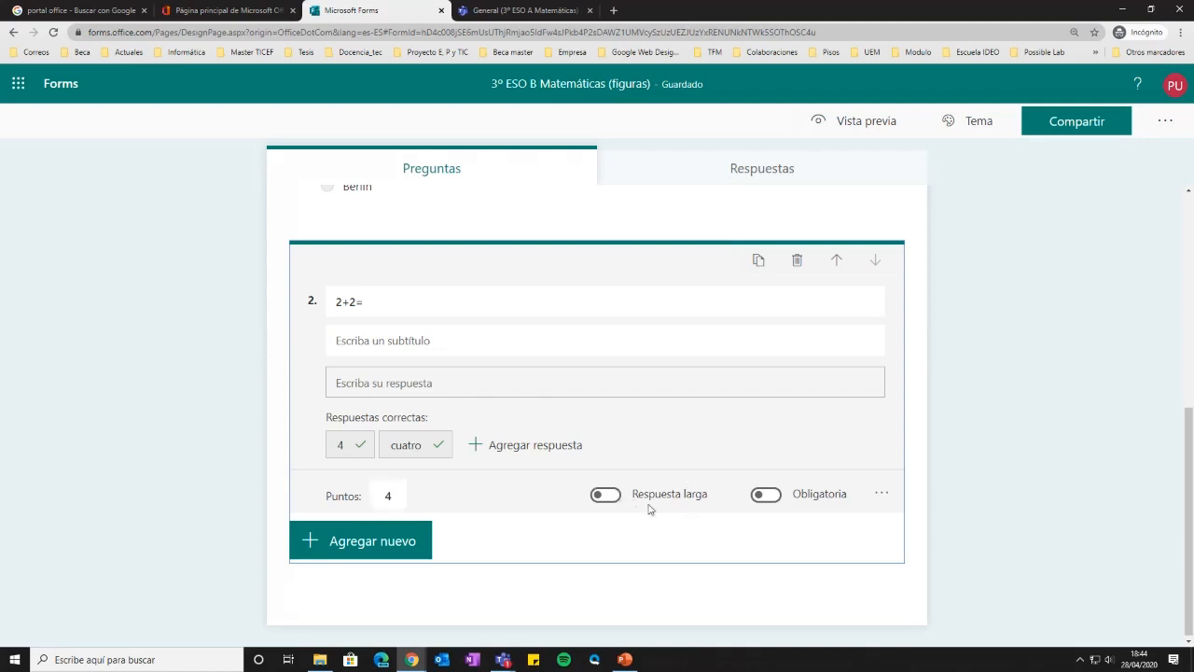
Try the Respuesta larga option on the 2+2= question and switch it back off
{"action": "left_click", "coordinate": [606, 495]}
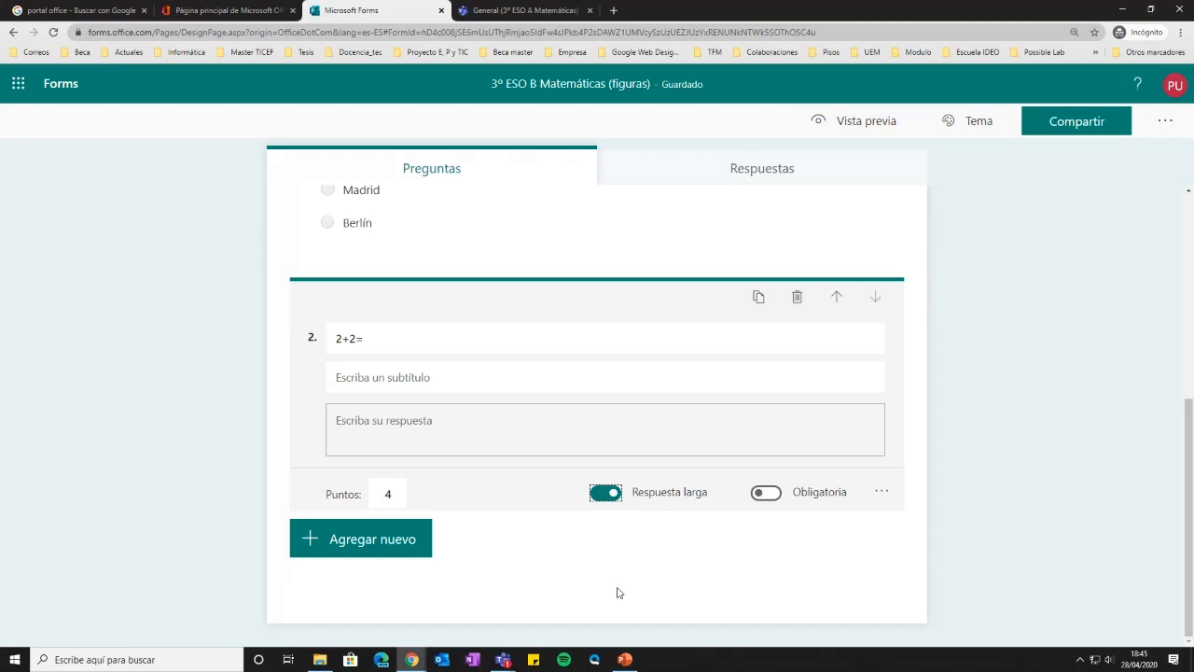
{"action": "left_click", "coordinate": [606, 493]}
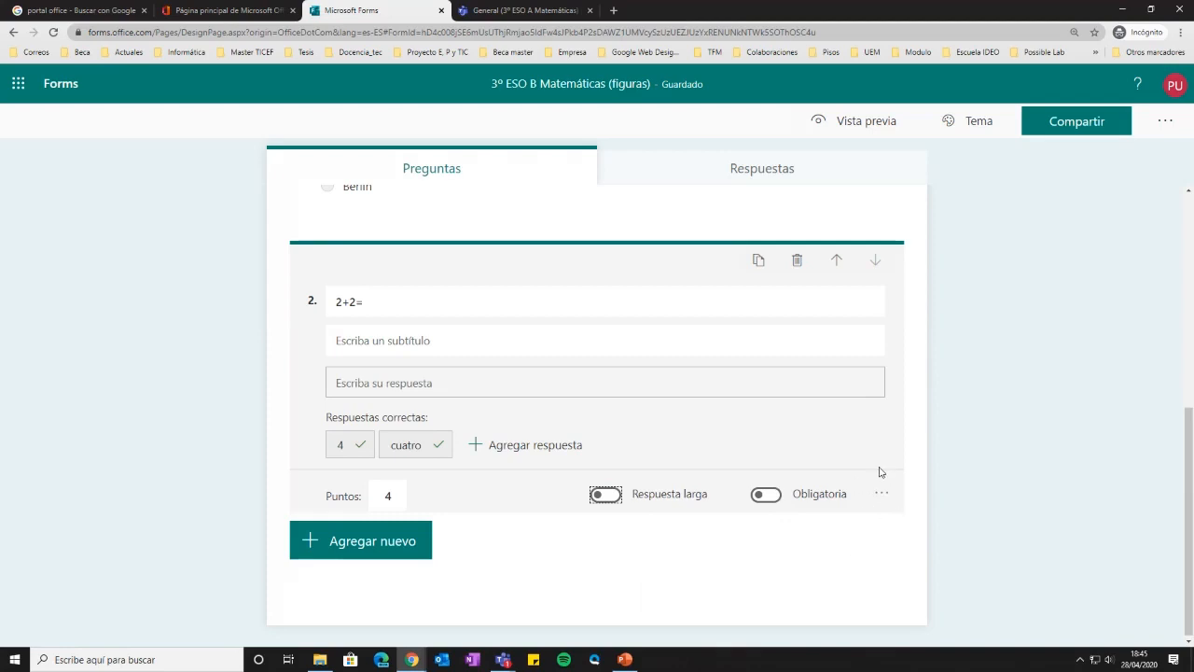
Restrict the 2+2= question's answer to a number and remove "cuatro" from its correct answers
{"action": "left_click", "coordinate": [882, 497]}
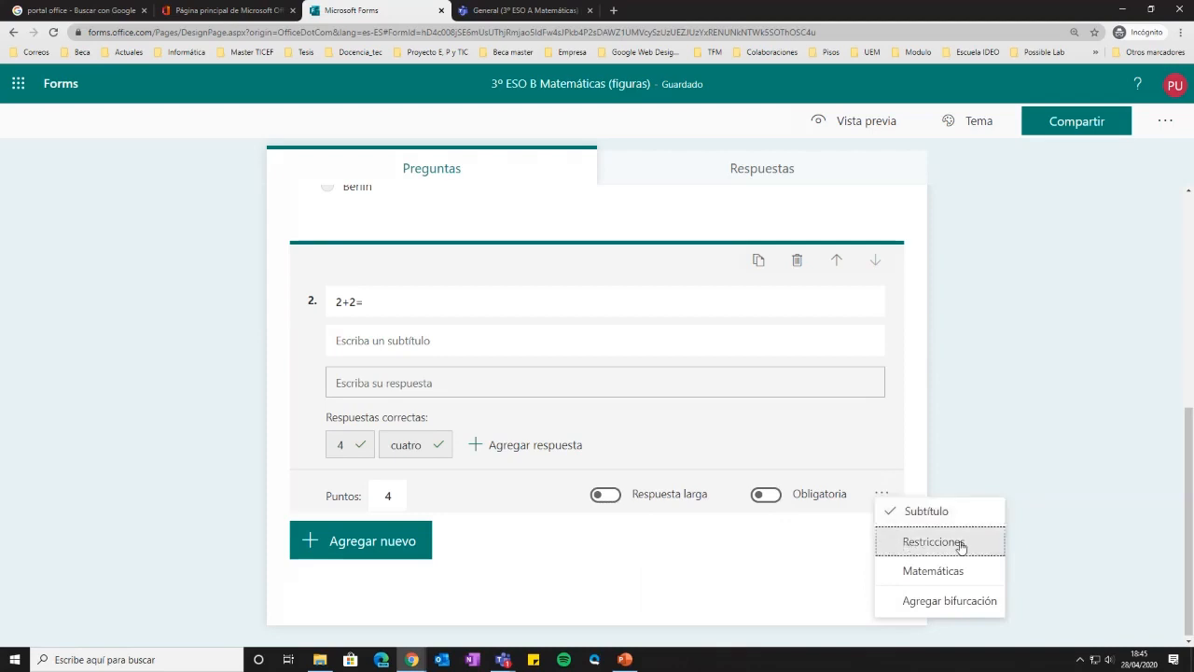
{"action": "left_click", "coordinate": [933, 542]}
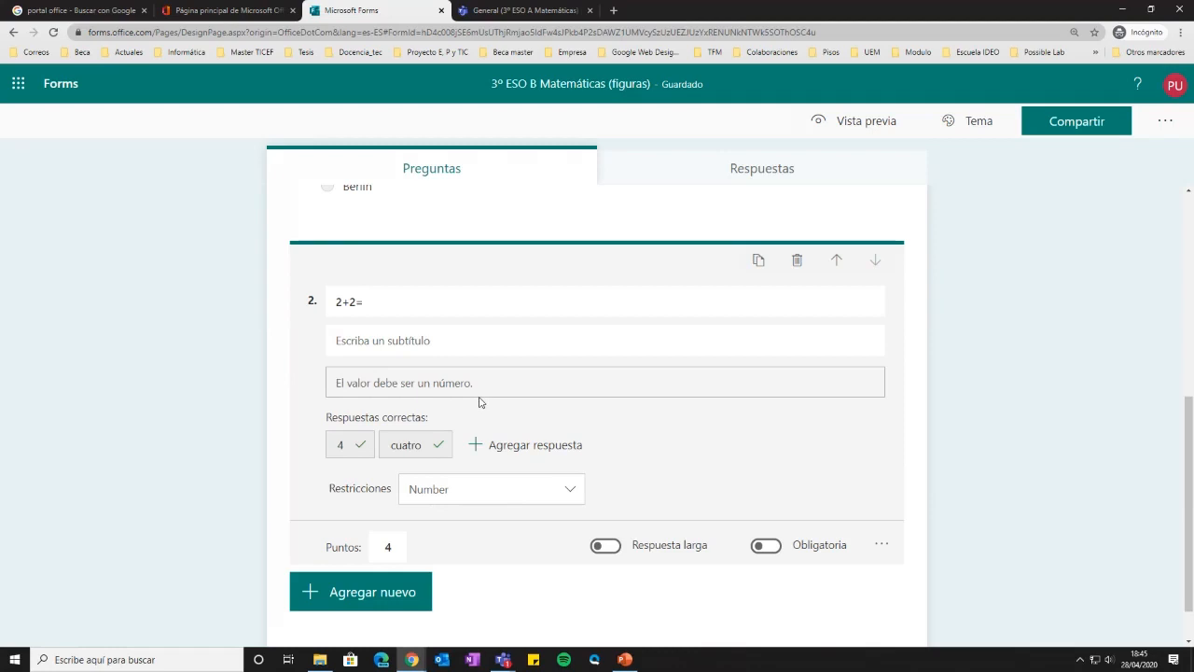
{"action": "left_click", "coordinate": [437, 445]}
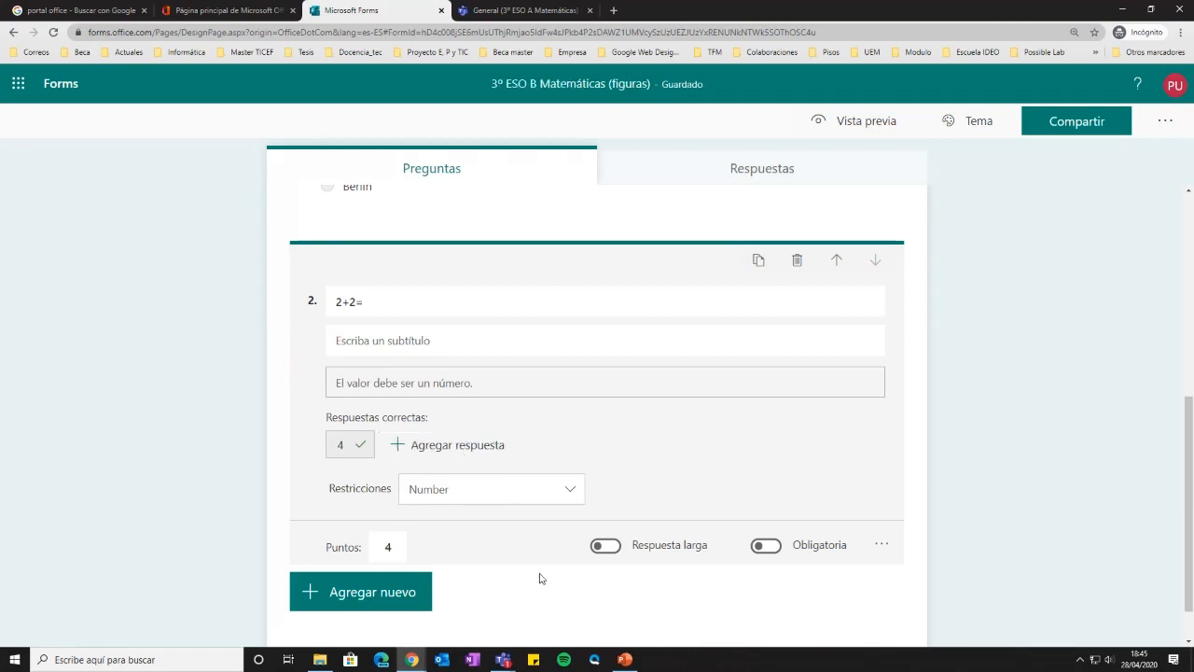
Examine the available number restriction types and the additional options of the 2+2= question
{"action": "left_click", "coordinate": [572, 492]}
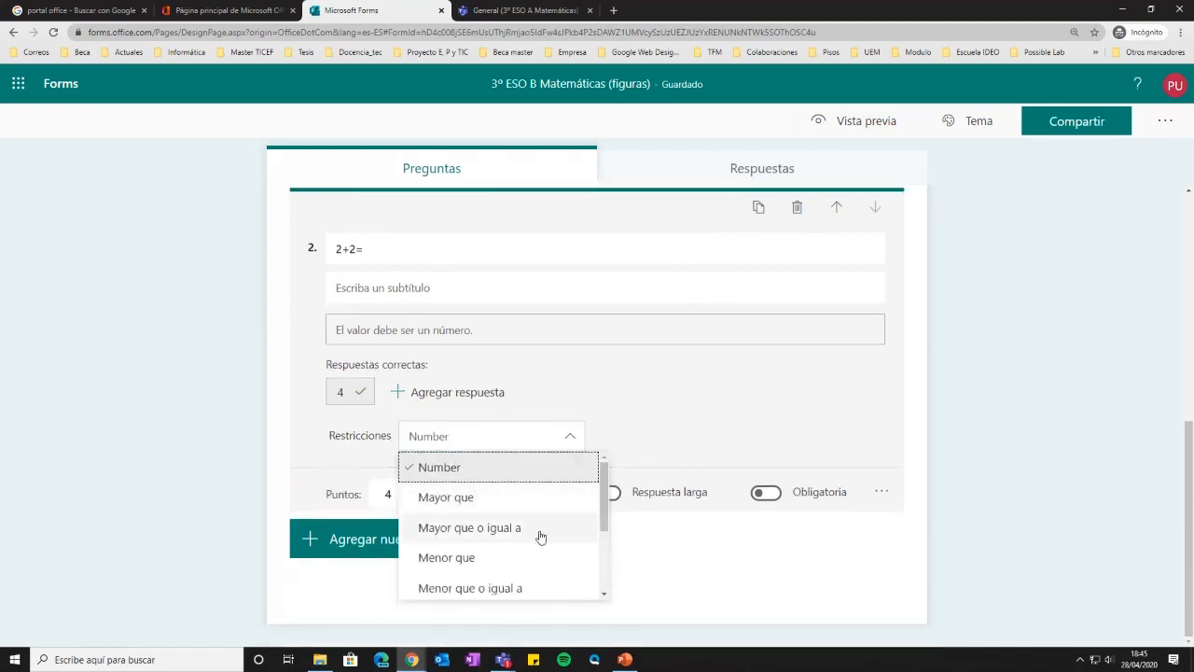
{"action": "scroll", "coordinate": [541, 536], "scroll_direction": "down", "scroll_amount": 3}
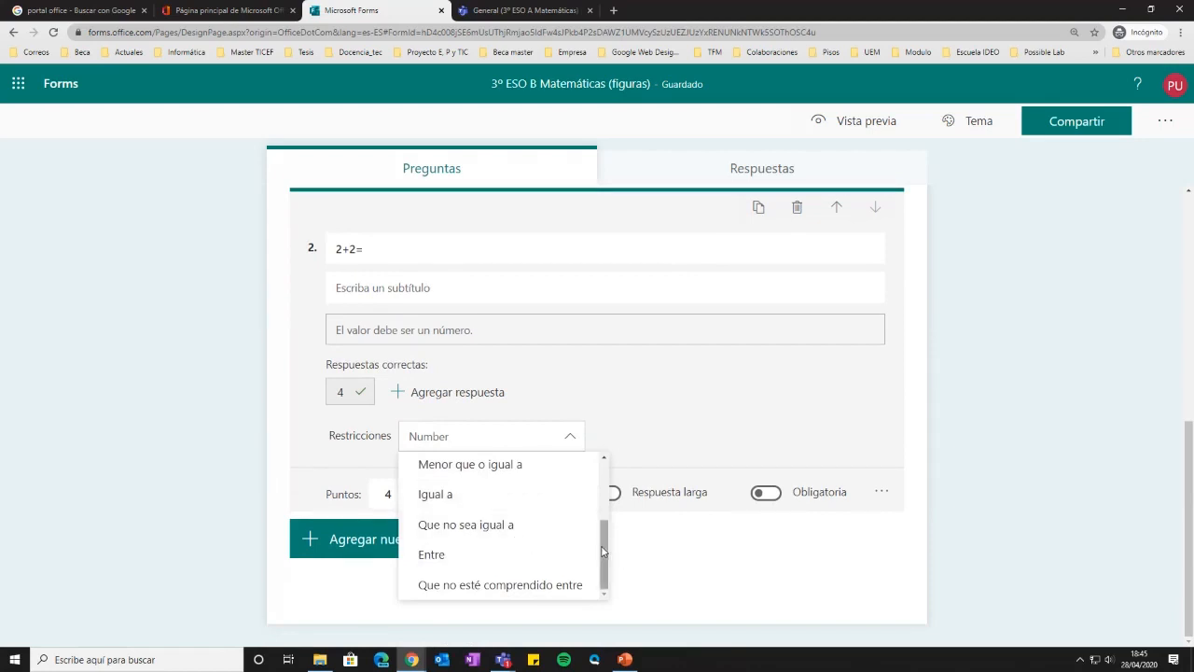
{"action": "left_click", "coordinate": [707, 586]}
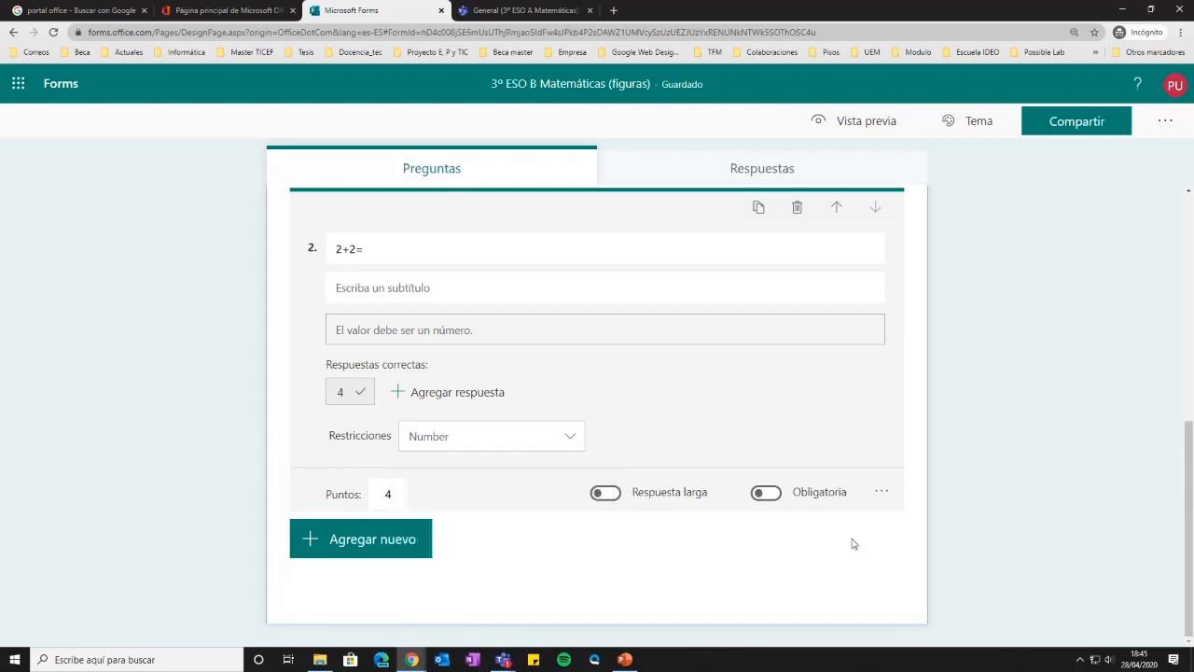
{"action": "left_click", "coordinate": [882, 498]}
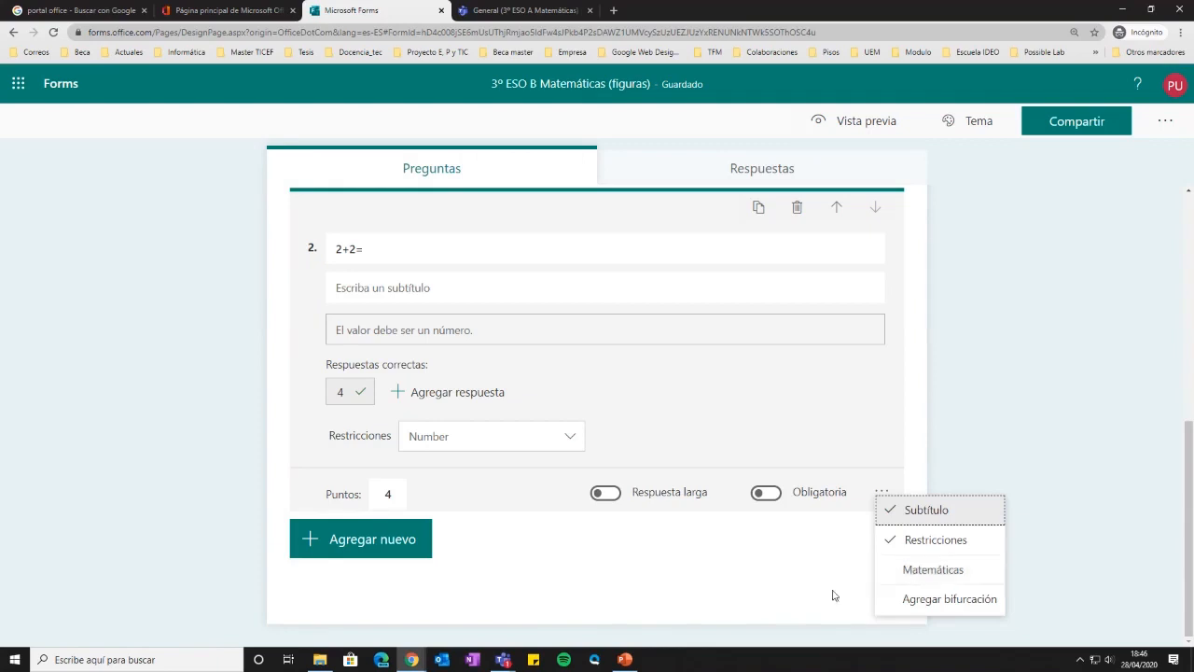
{"action": "left_click", "coordinate": [737, 580]}
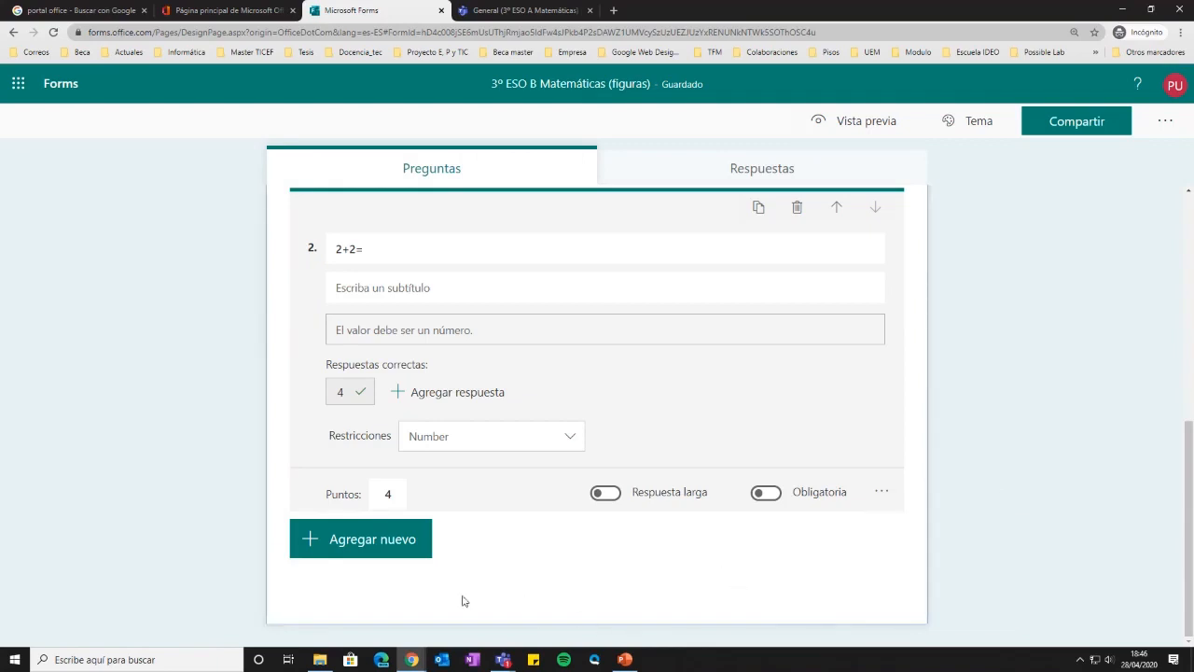
Add a text question below the 2+2= question and enter a draft question text asking the year America was discovered
{"action": "left_click", "coordinate": [398, 554]}
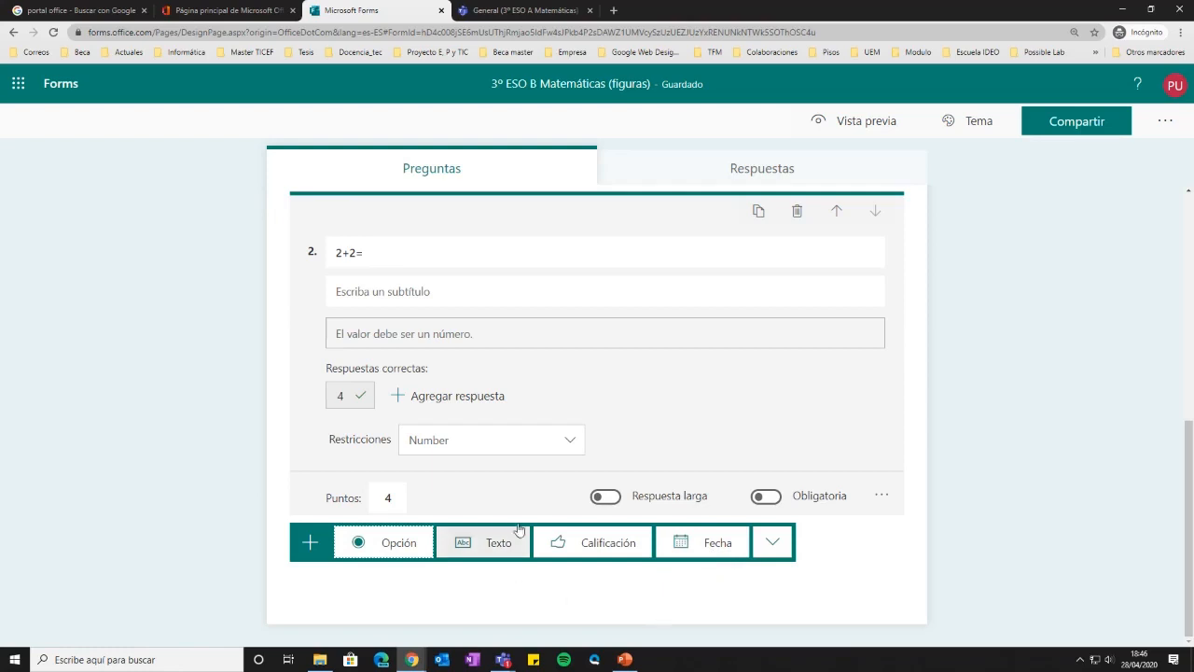
{"action": "left_click", "coordinate": [490, 550]}
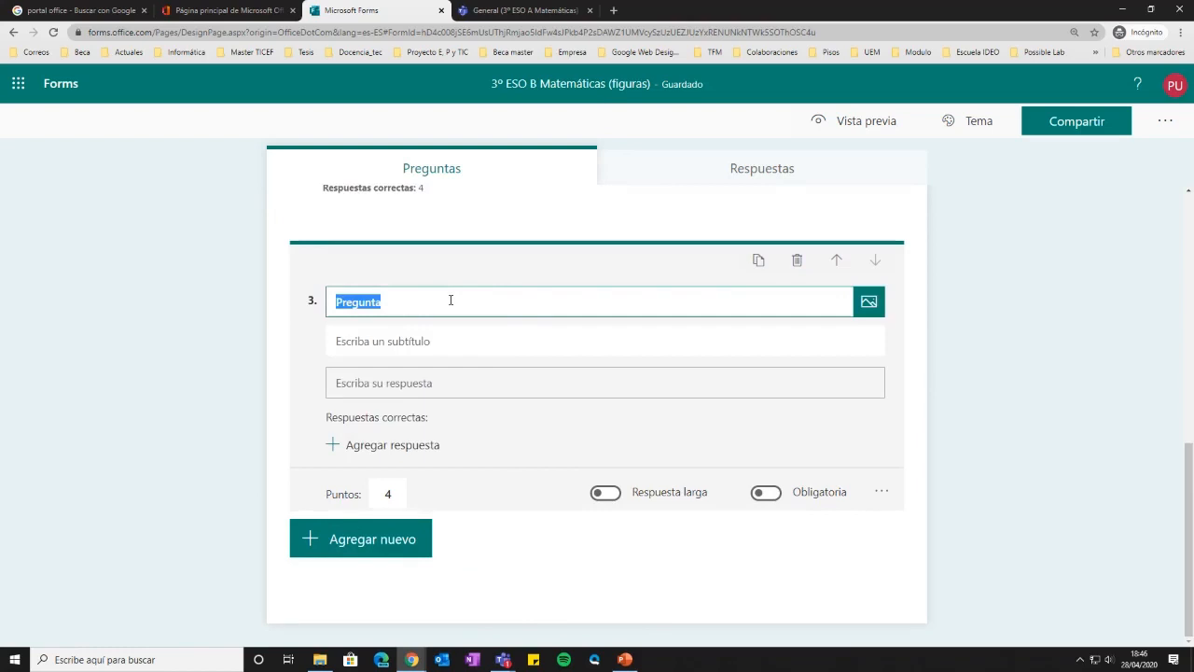
{"action": "type", "text": "¿Año "}
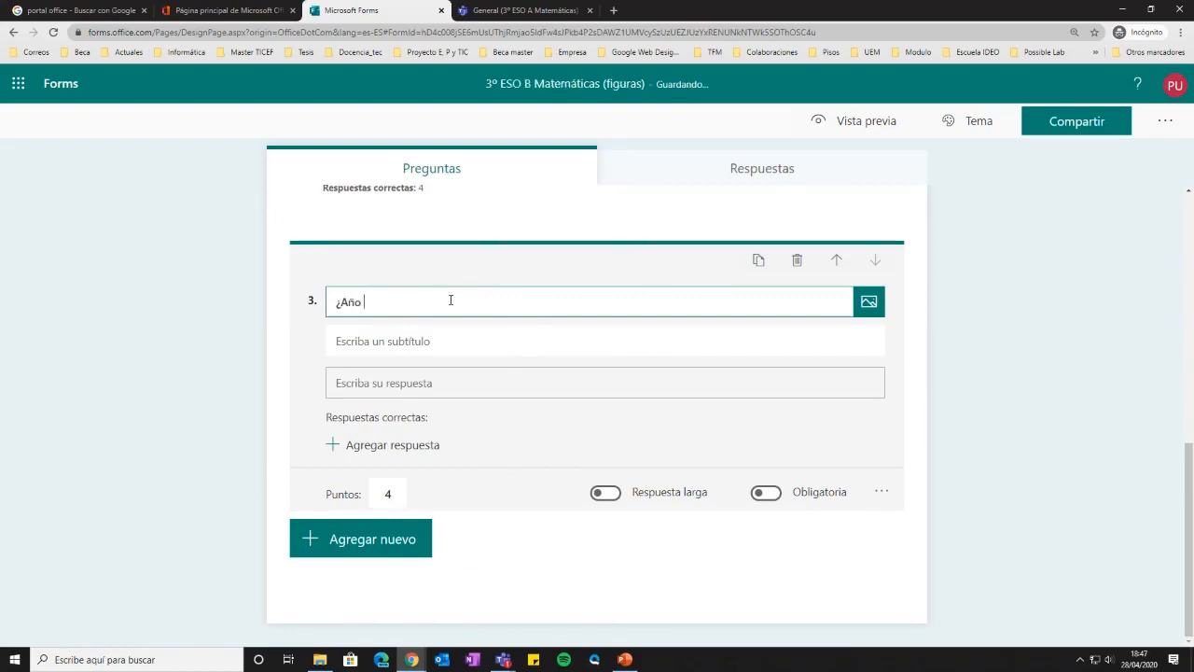
{"action": "type", "text": "descrubrimiento"}
{"action": "key", "text": "BackSpace"}
{"action": "key", "text": "BackSpace"}
{"action": "key", "text": "BackSpace"}
{"action": "key", "text": "BackSpace"}
{"action": "key", "text": "BackSpace"}
{"action": "type", "text": "etno Ameri"}
{"action": "type", "text": "ca"}
{"action": "type", "text": "?"}
Correct the spelling of the third question's text so it reads "¿Año descubrimiento América?"
{"action": "left_click", "coordinate": [391, 302]}
{"action": "key", "text": "BackSpace"}
{"action": "right_click", "coordinate": [478, 302]}
{"action": "left_click", "coordinate": [496, 315]}
{"action": "left_click", "coordinate": [378, 338]}
{"action": "left_click", "coordinate": [489, 301]}
{"action": "left_click", "coordinate": [434, 302]}
{"action": "key", "text": "BackSpace"}
{"action": "key", "text": "BackSpace"}
{"action": "type", "text": "nto"}
{"action": "key", "text": "Delete"}
Set "1492" as the correct answer to the América question and restrict its answer to a number
{"action": "left_click", "coordinate": [388, 445]}
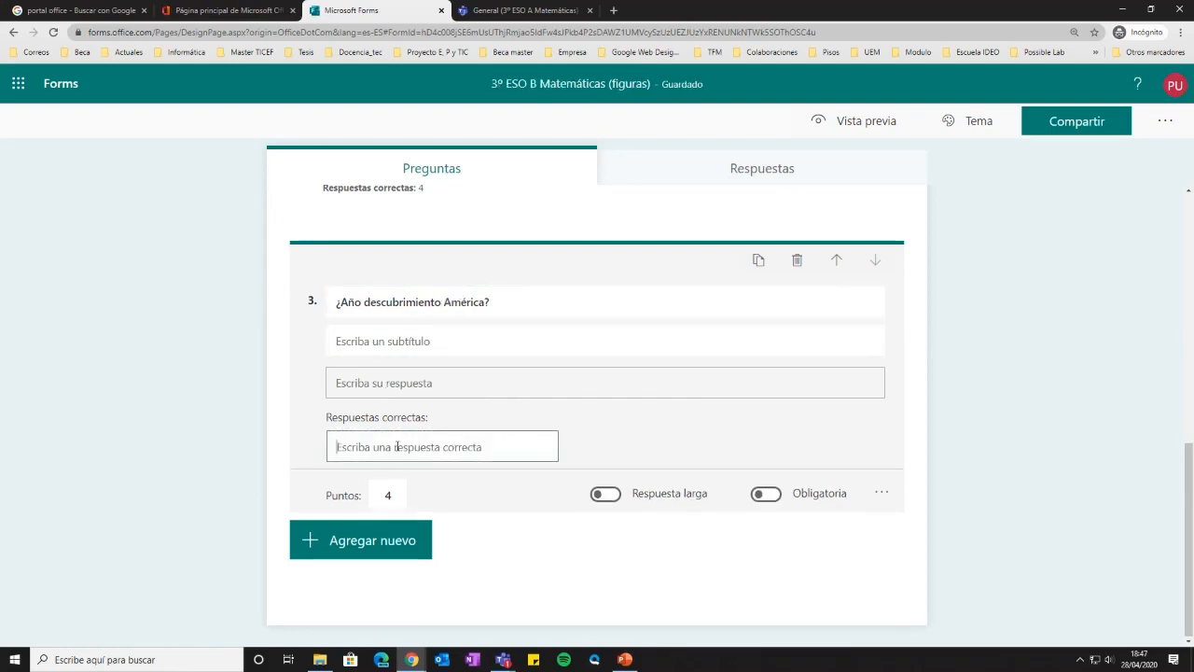
{"action": "type", "text": "1492"}
{"action": "left_click", "coordinate": [507, 498]}
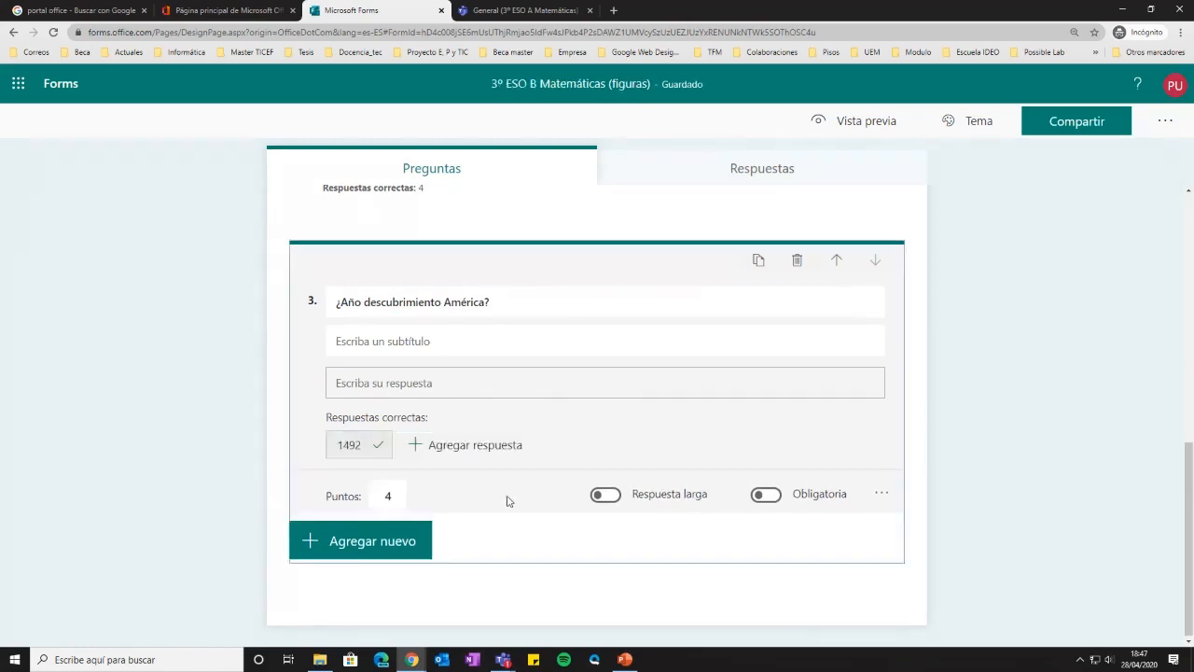
{"action": "left_click", "coordinate": [883, 494]}
{"action": "left_click", "coordinate": [907, 542]}
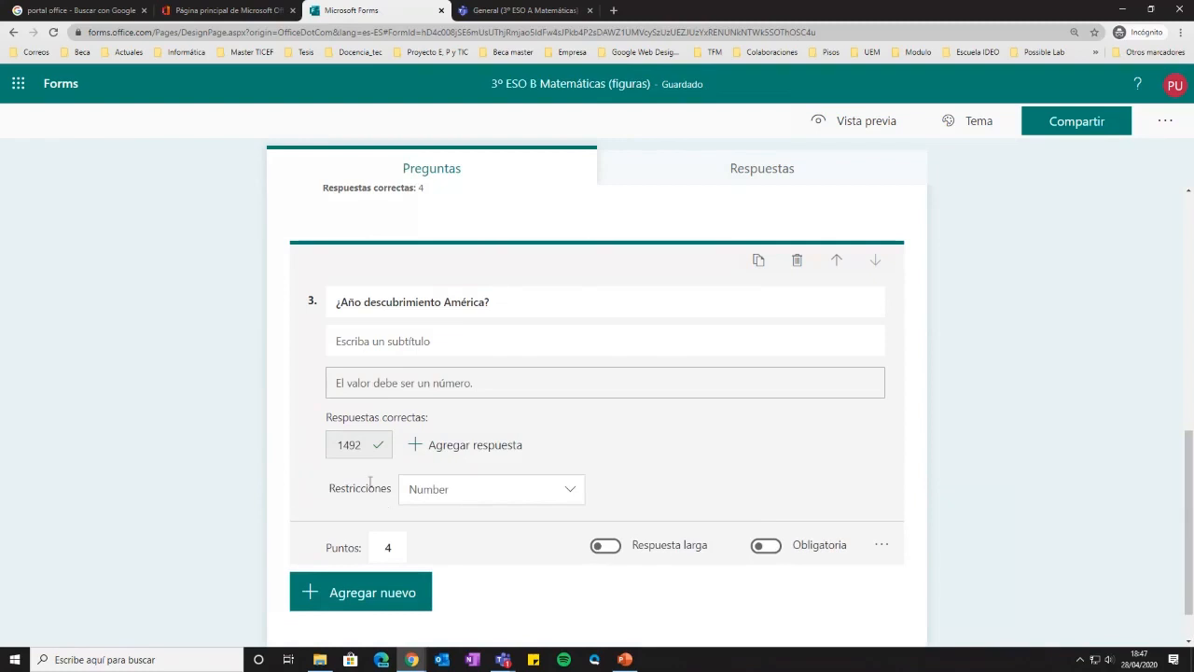
Add a Clasificación question below the América question with the text "Ordena de mayor a menor estos volúmenes"
{"action": "left_click", "coordinate": [419, 597]}
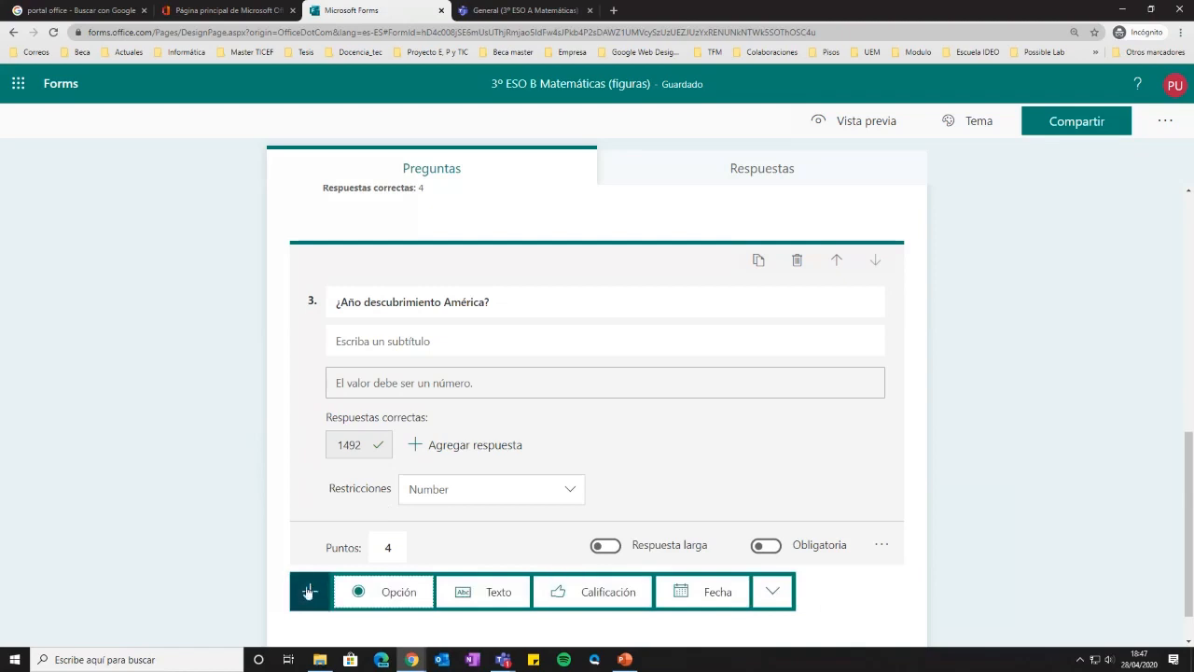
{"action": "scroll", "coordinate": [877, 570], "scroll_direction": "down", "scroll_amount": 1}
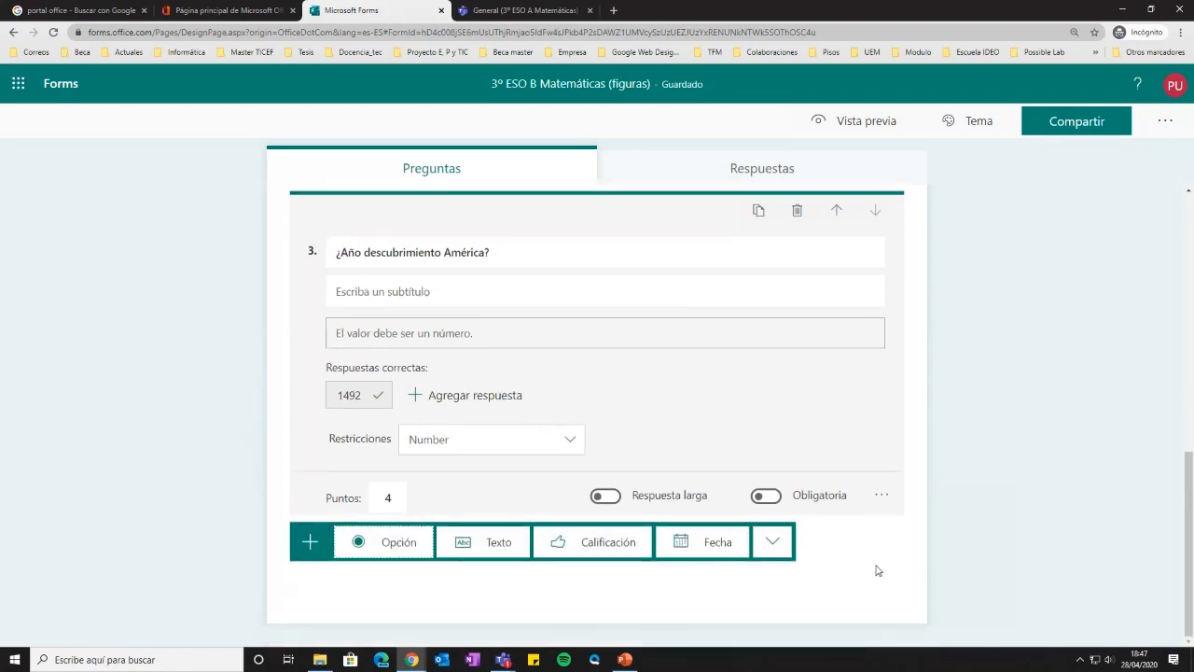
{"action": "left_click", "coordinate": [789, 554]}
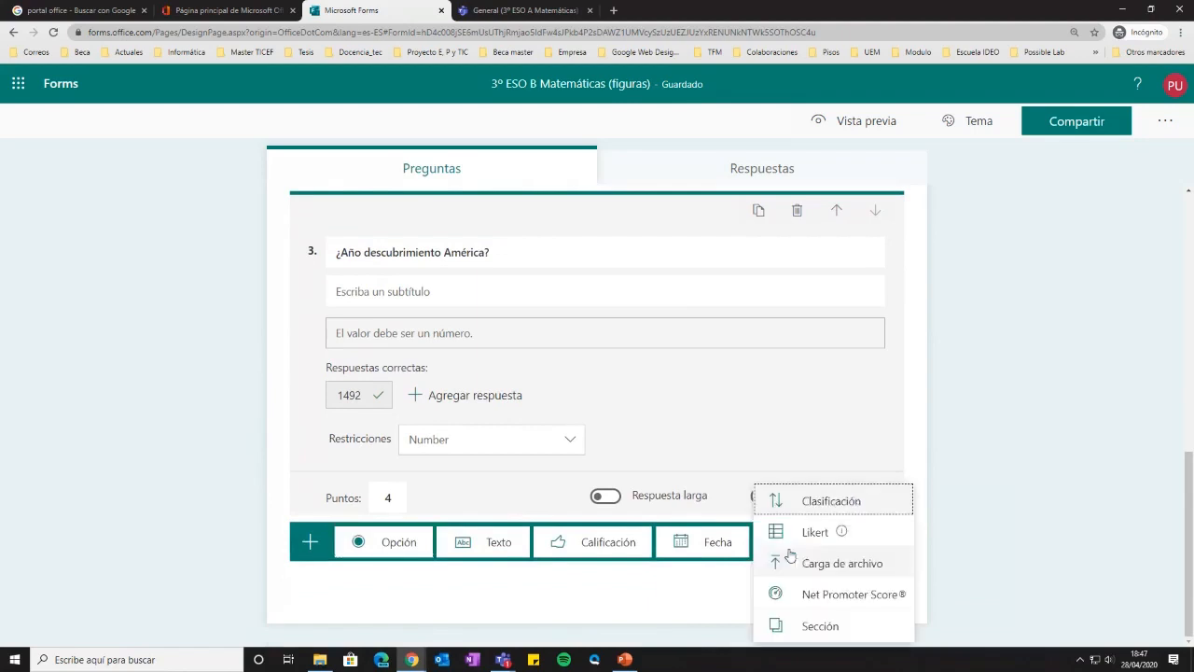
{"action": "left_click", "coordinate": [804, 502]}
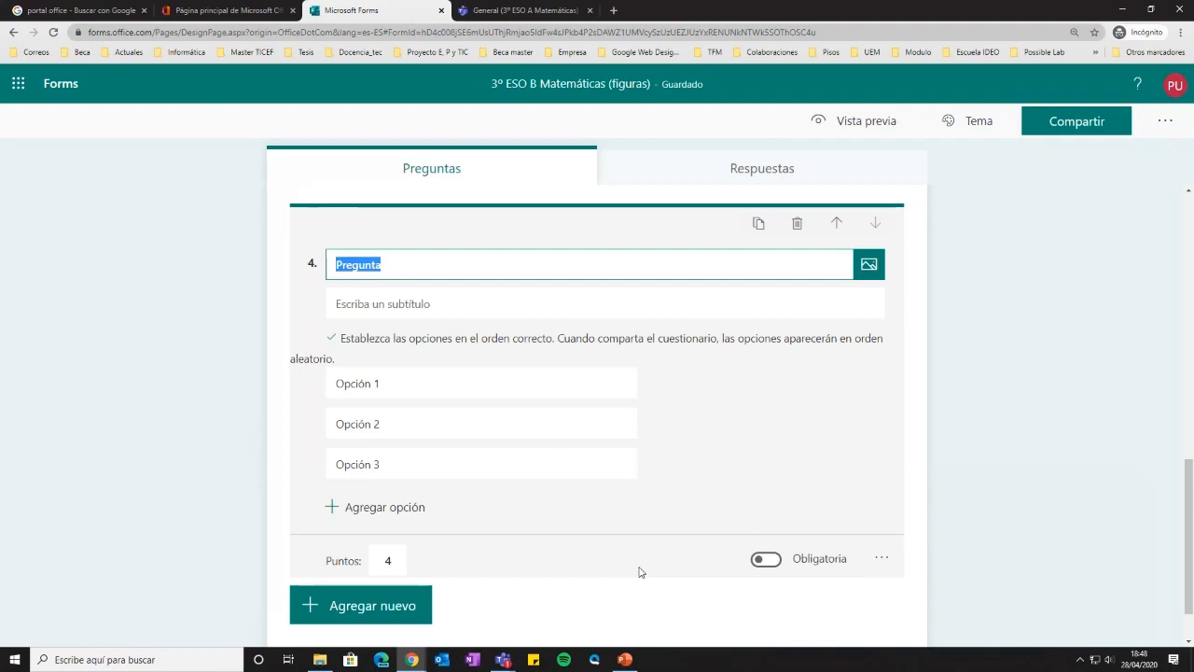
{"action": "type", "text": "Ordena de mayor a menor estos volúmenes"}
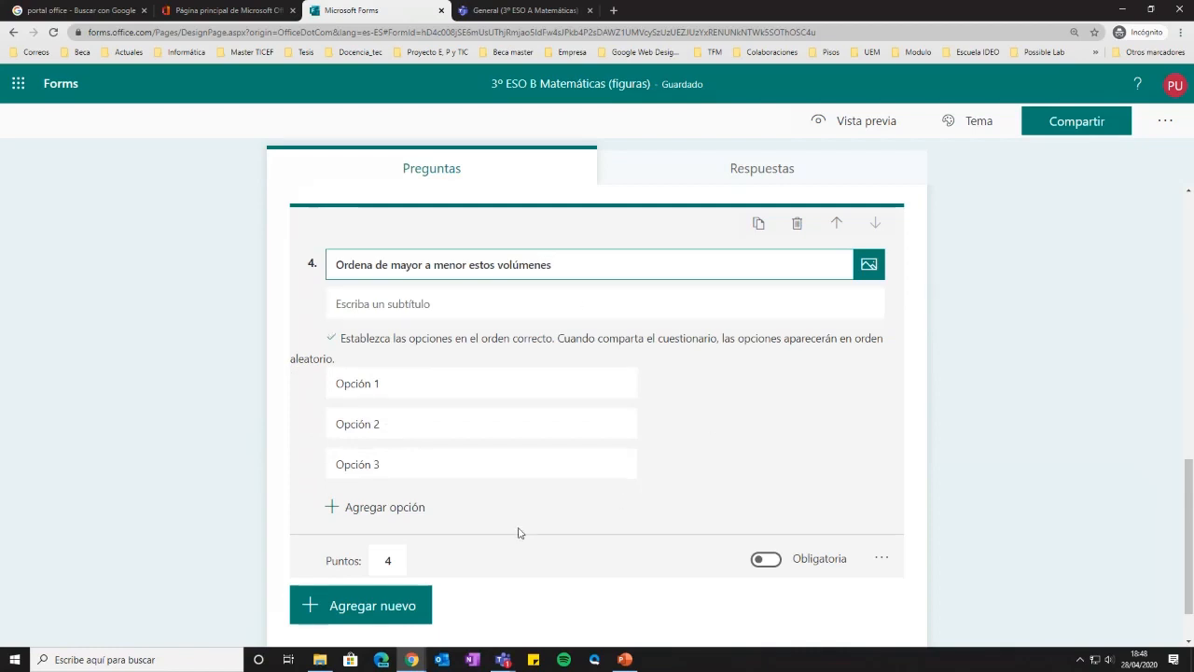
Enter the ranking question's options in the correct order: "1000 l", "150 dl" and "10 ml"
{"action": "left_click", "coordinate": [487, 387]}
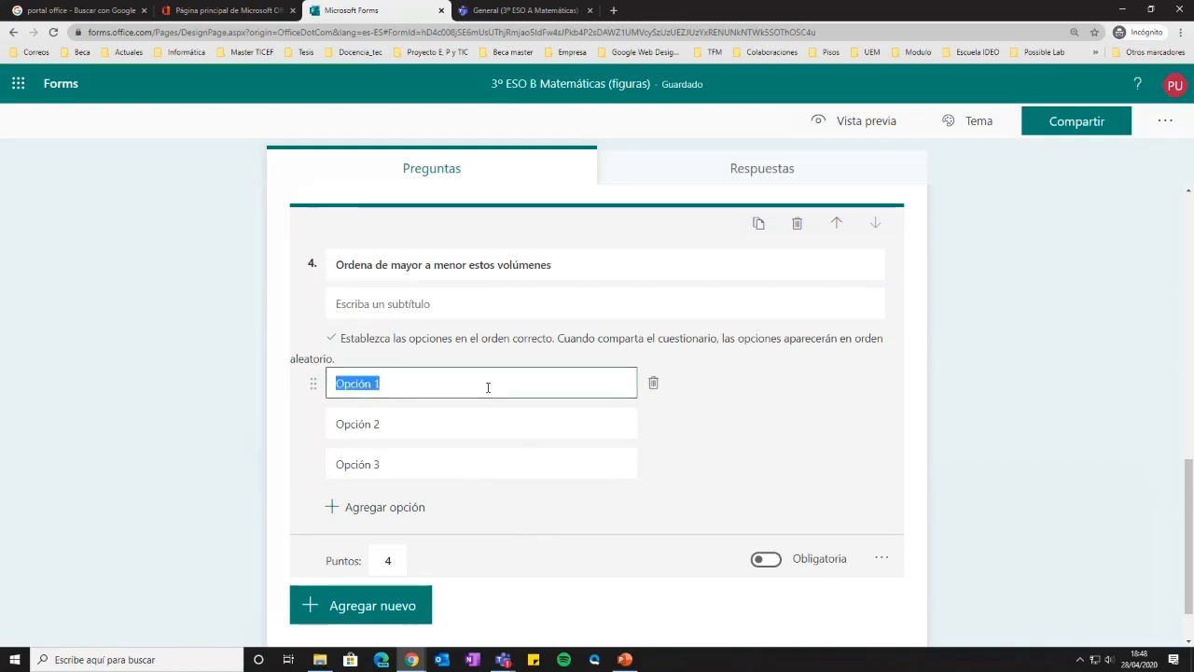
{"action": "type", "text": "1000l"}
{"action": "left_click", "coordinate": [422, 422]}
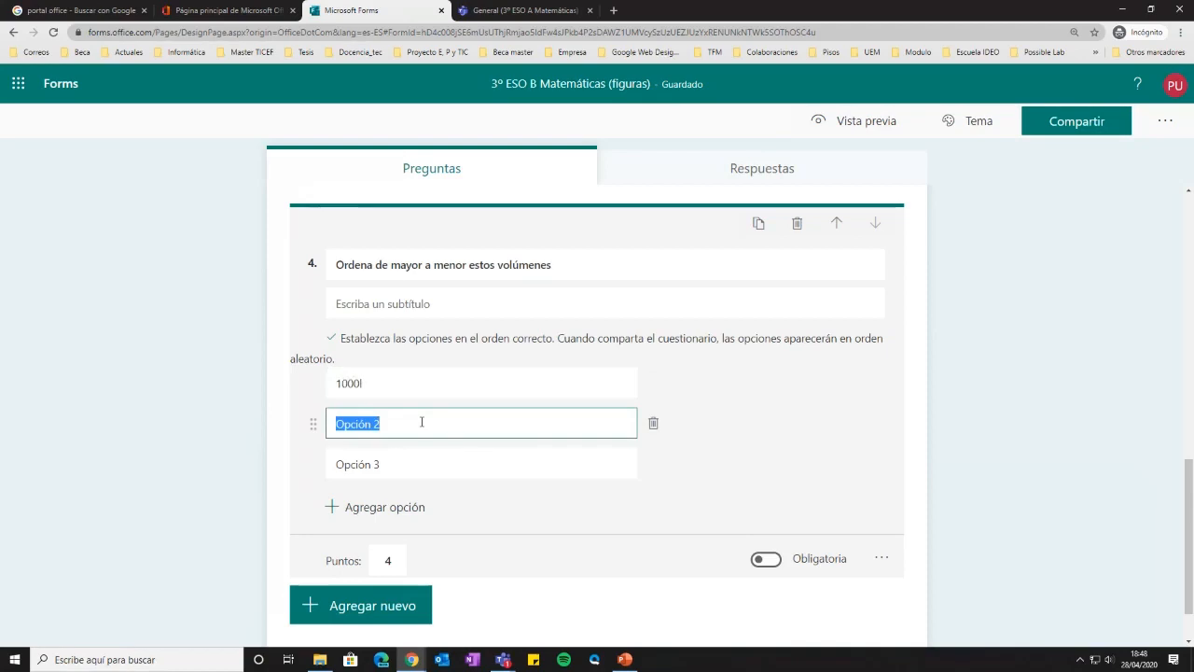
{"action": "type", "text": "150 dl"}
{"action": "left_click", "coordinate": [463, 461]}
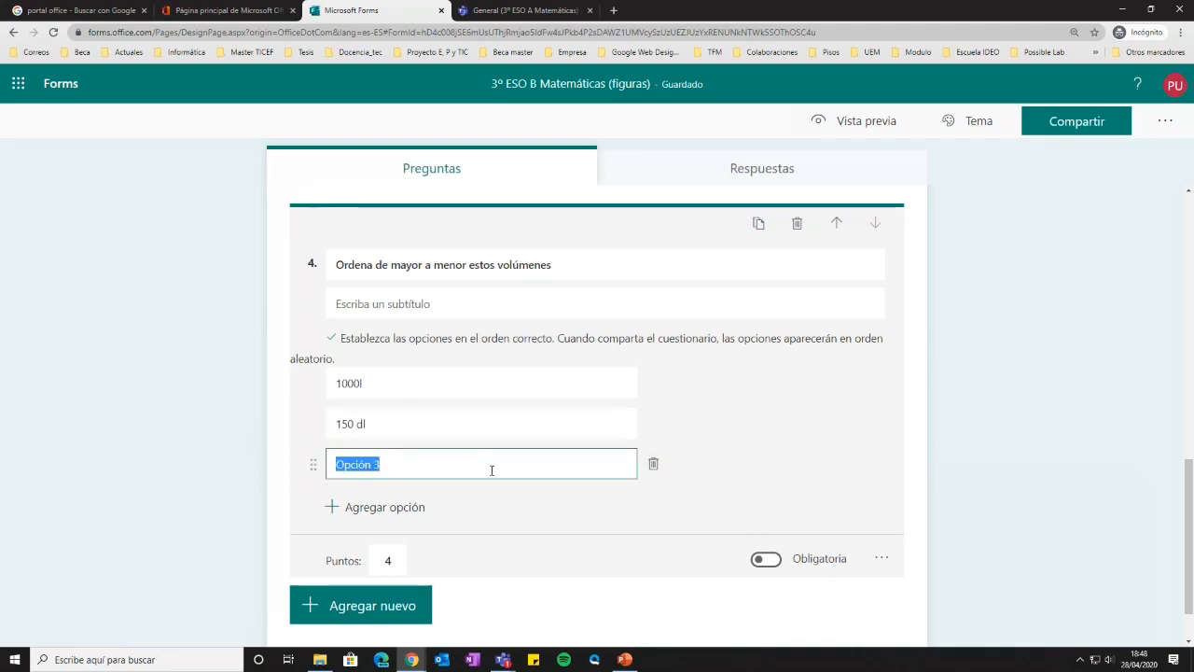
{"action": "type", "text": "10ml"}
{"action": "left_click", "coordinate": [371, 377]}
{"action": "double_click", "coordinate": [371, 376]}
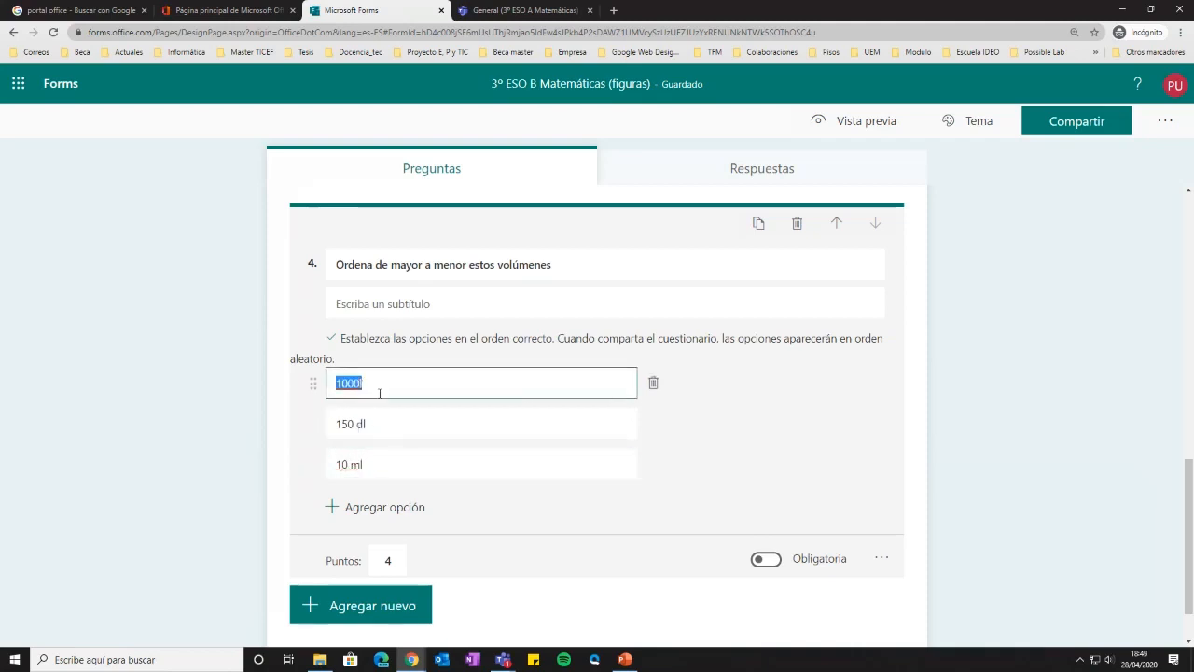
{"action": "left_click", "coordinate": [359, 378]}
Examine the additional options of the ranking question and review the questions above it
{"action": "left_click", "coordinate": [882, 559]}
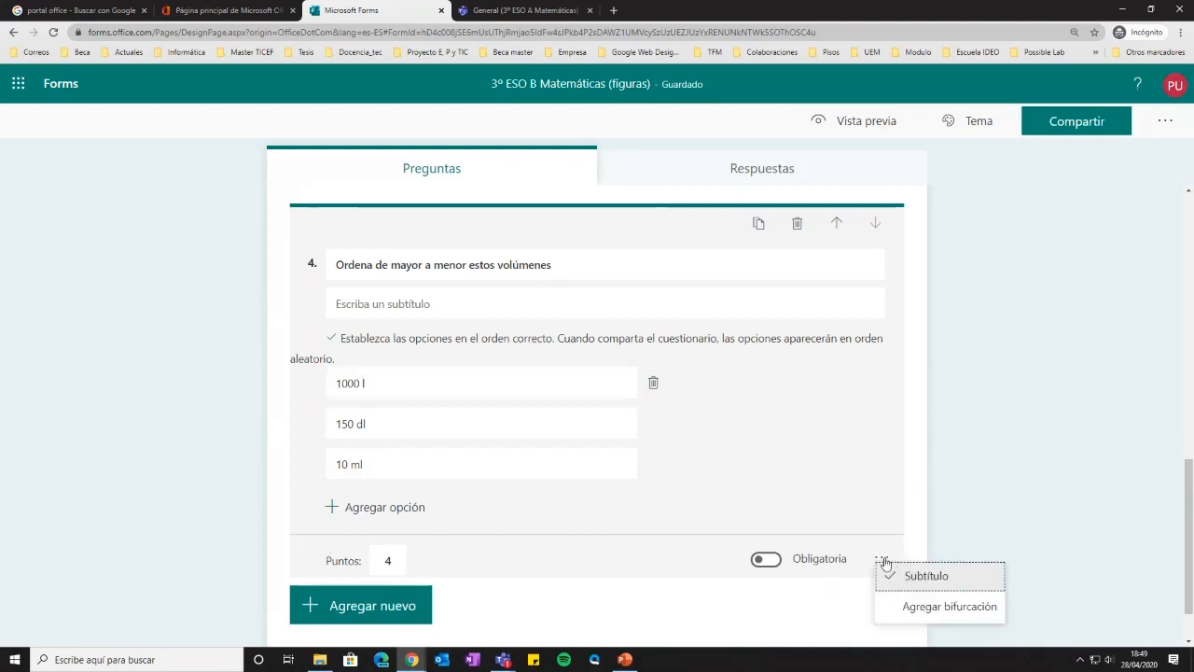
{"action": "left_click", "coordinate": [716, 617]}
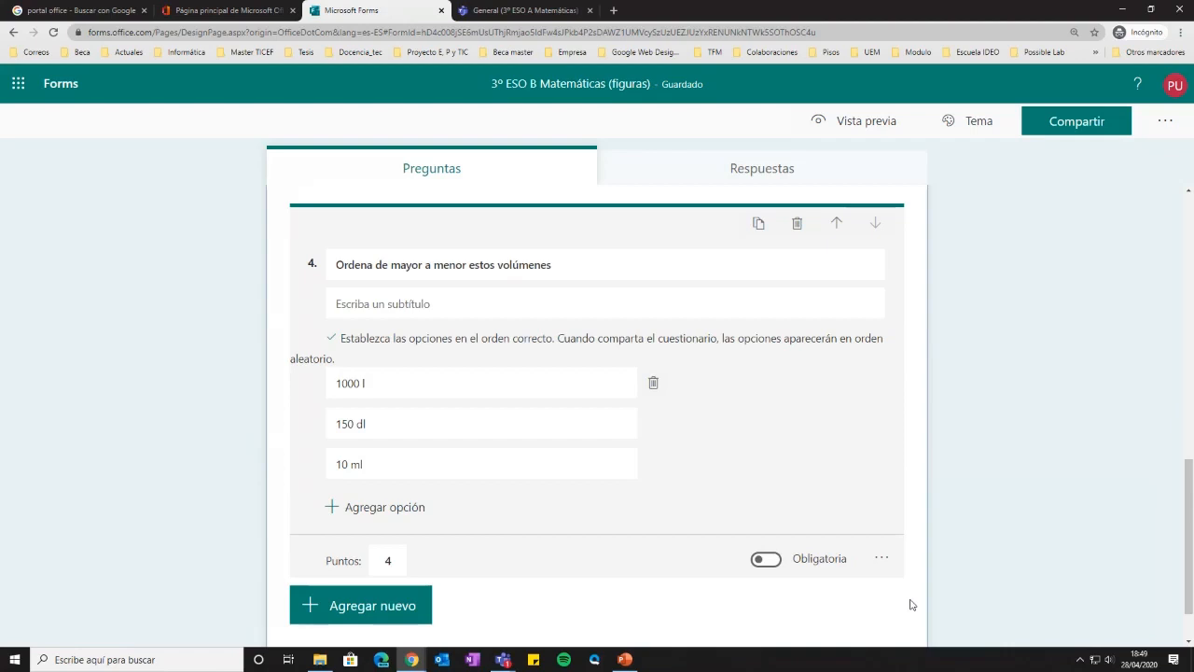
{"action": "scroll", "coordinate": [802, 498], "scroll_direction": "up", "scroll_amount": 4}
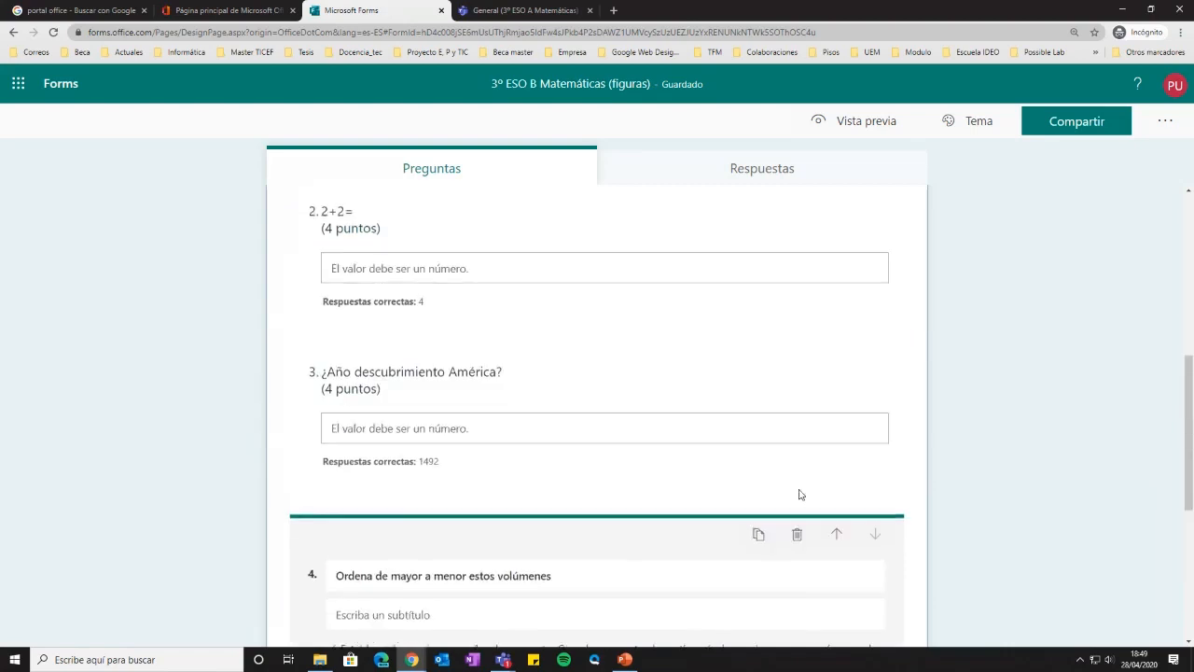
{"action": "scroll", "coordinate": [800, 490], "scroll_direction": "up", "scroll_amount": 2}
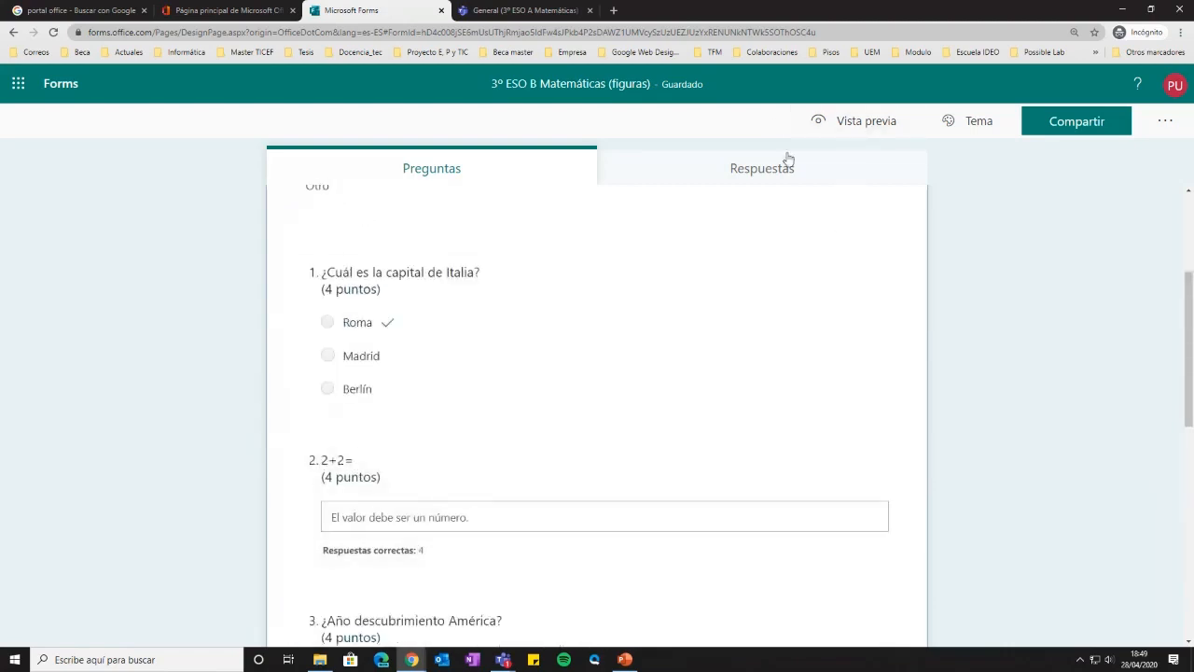
Preview the whole quiz as respondents see it, first in the PC view and then in the Móvil view
{"action": "left_click", "coordinate": [862, 125]}
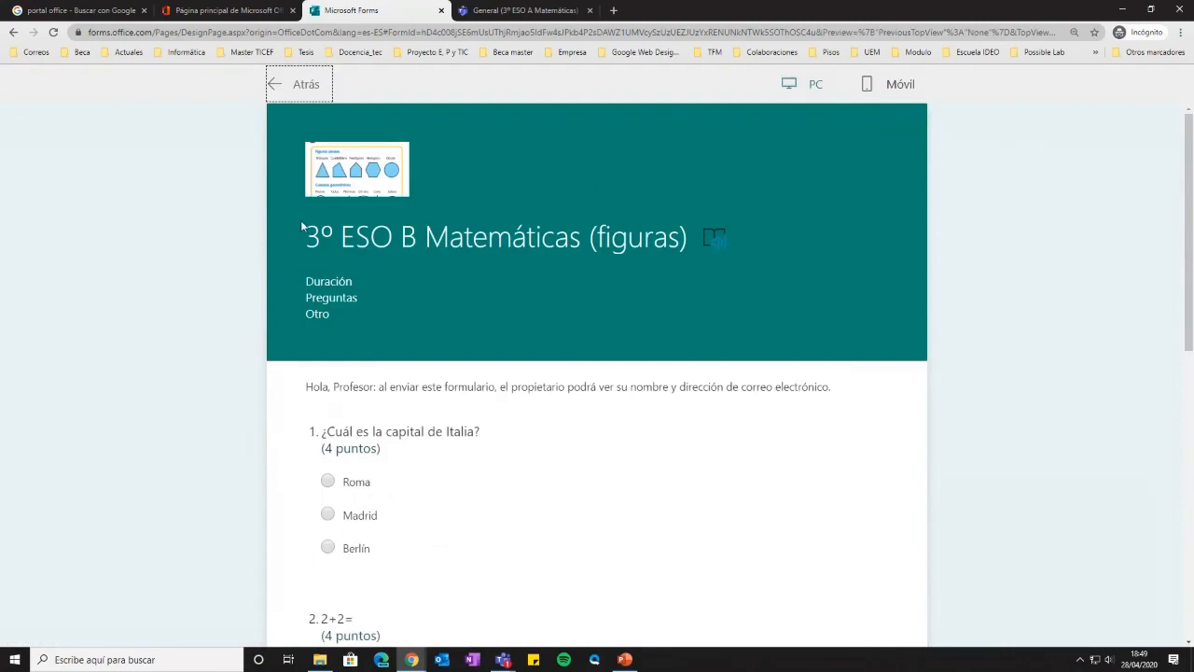
{"action": "scroll", "coordinate": [300, 221], "scroll_direction": "down", "scroll_amount": 5}
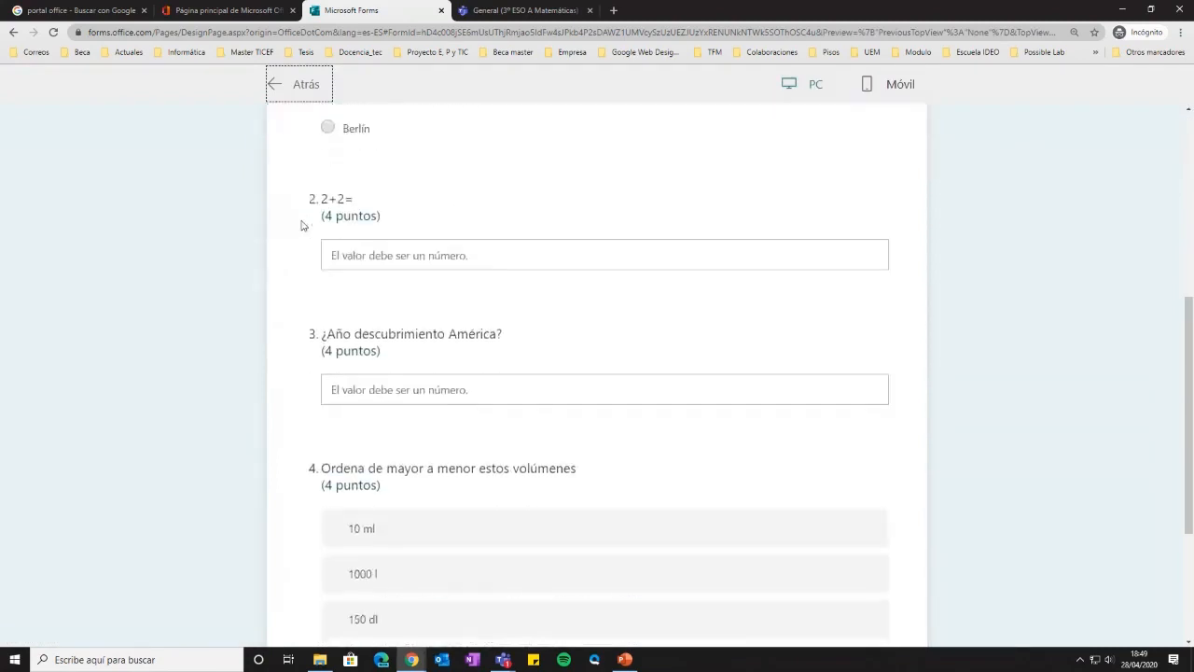
{"action": "scroll", "coordinate": [301, 224], "scroll_direction": "down", "scroll_amount": 2}
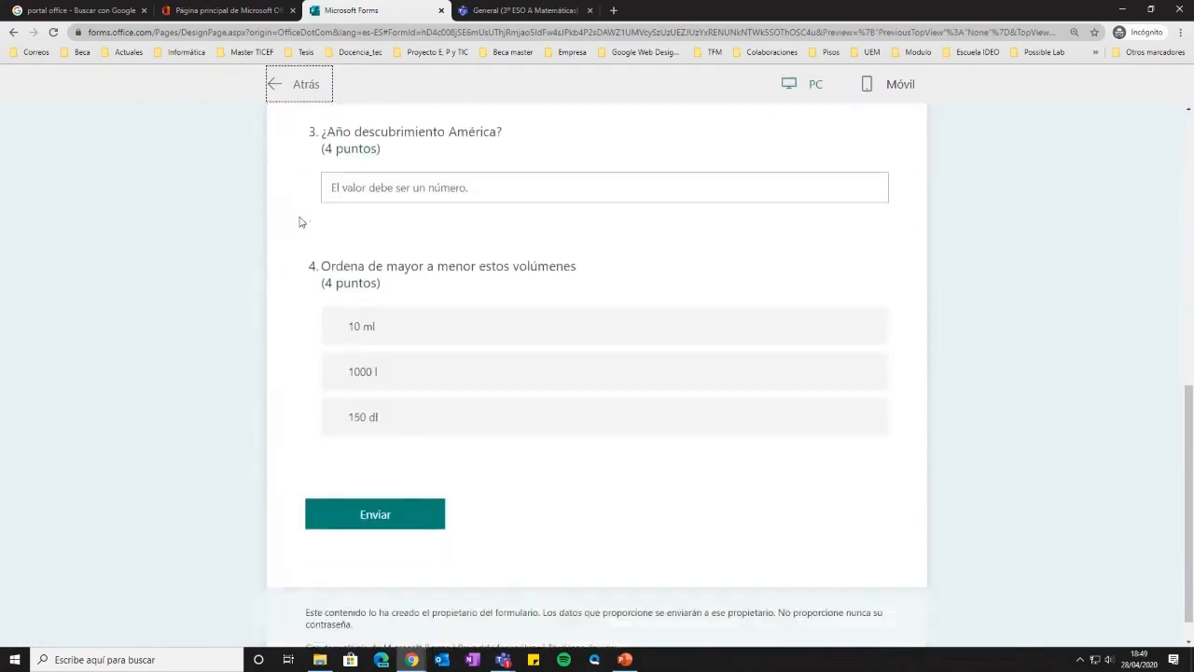
{"action": "scroll", "coordinate": [300, 224], "scroll_direction": "up", "scroll_amount": 7}
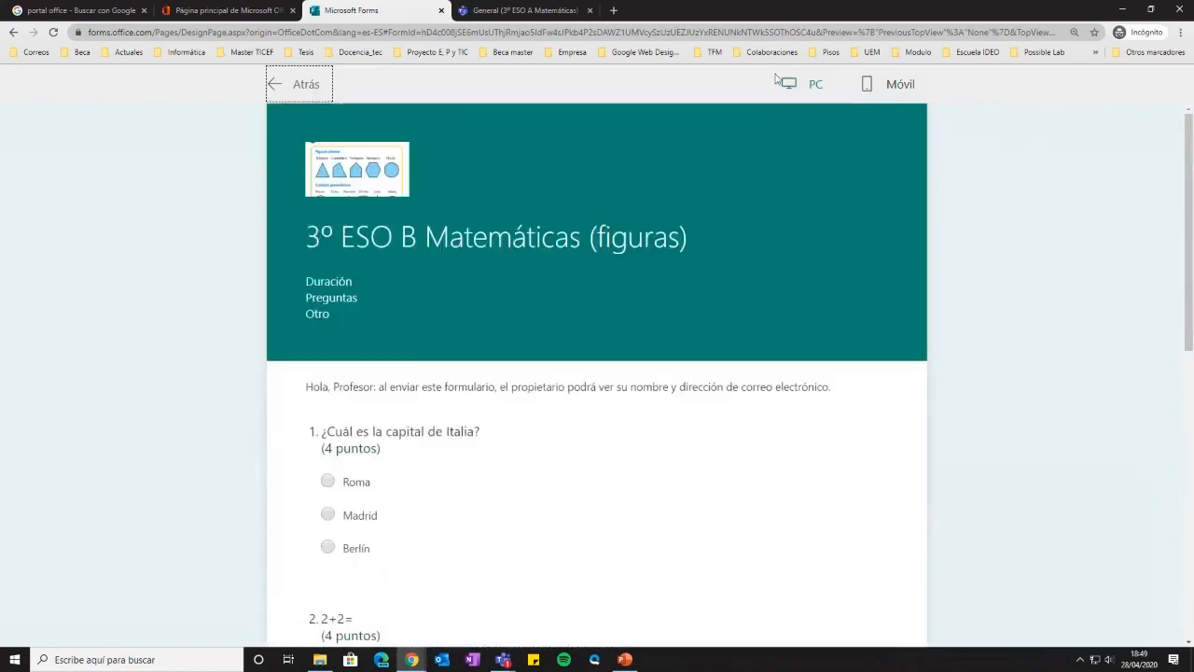
{"action": "left_click", "coordinate": [892, 85]}
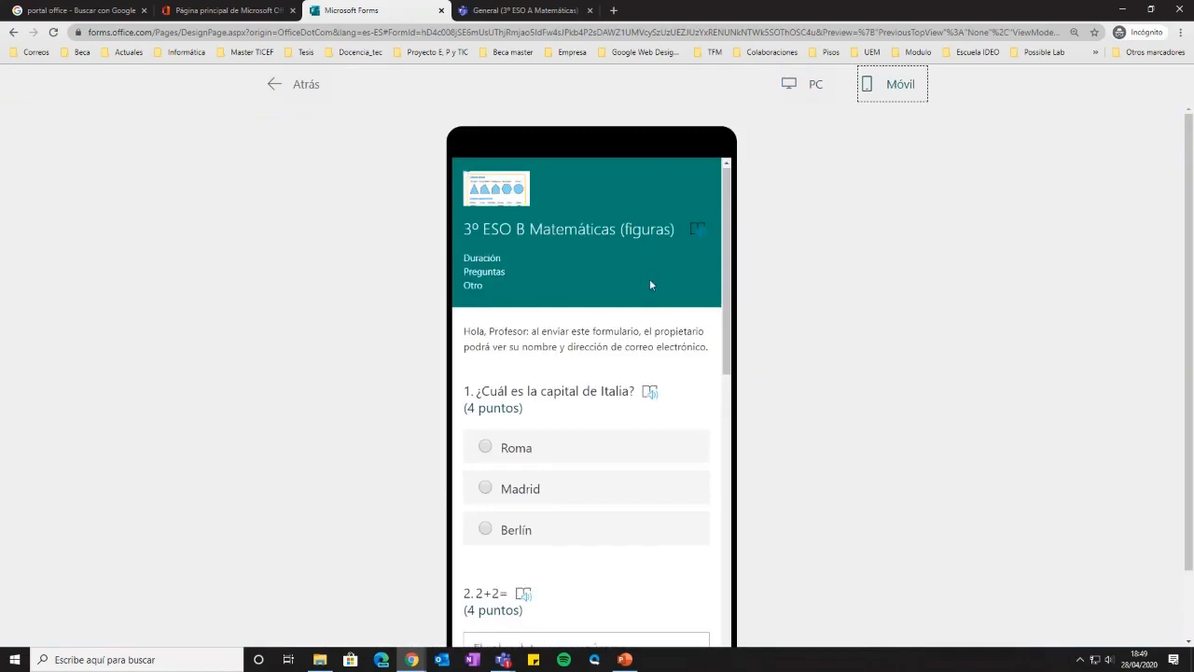
{"action": "scroll", "coordinate": [651, 280], "scroll_direction": "down", "scroll_amount": 5}
{"action": "scroll", "coordinate": [651, 284], "scroll_direction": "up", "scroll_amount": 5}
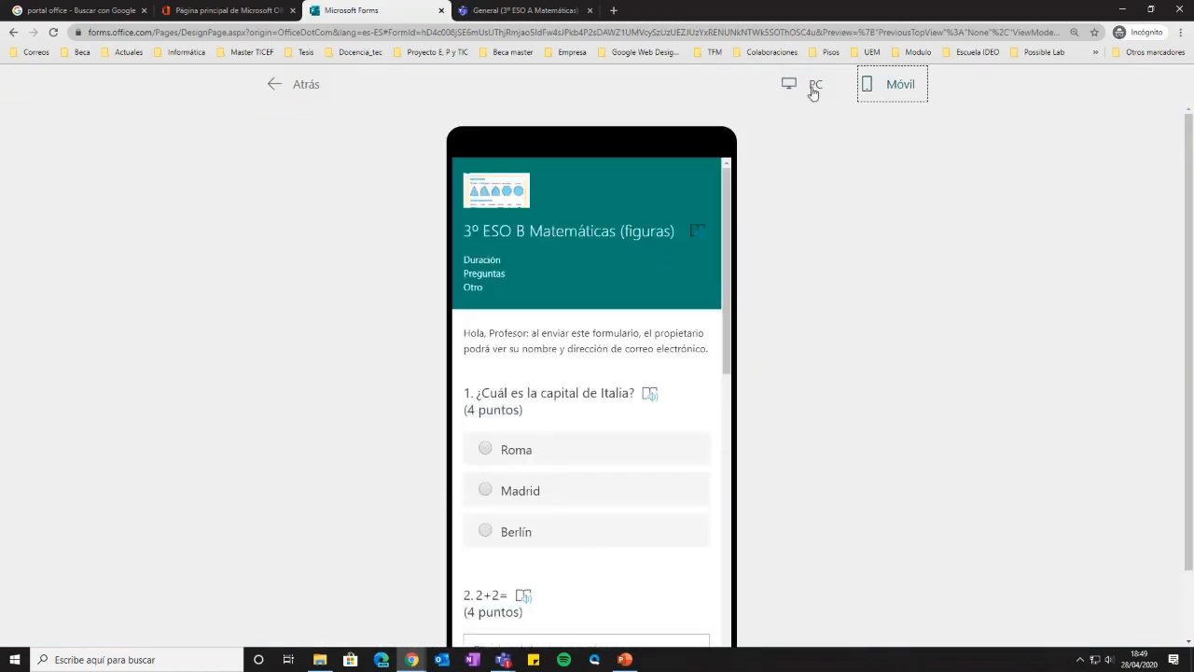
Show the preview in the PC view, play the quiz title aloud in the Lector envolvente, and return to the question editor
{"action": "left_click", "coordinate": [806, 87]}
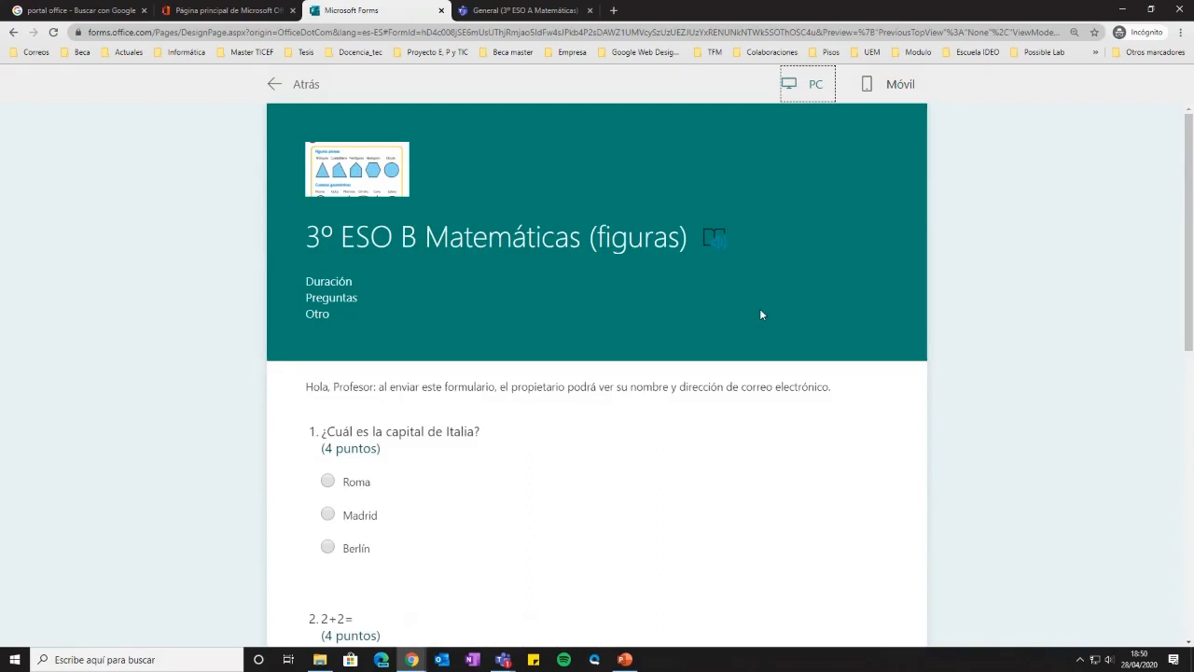
{"action": "left_click", "coordinate": [709, 248]}
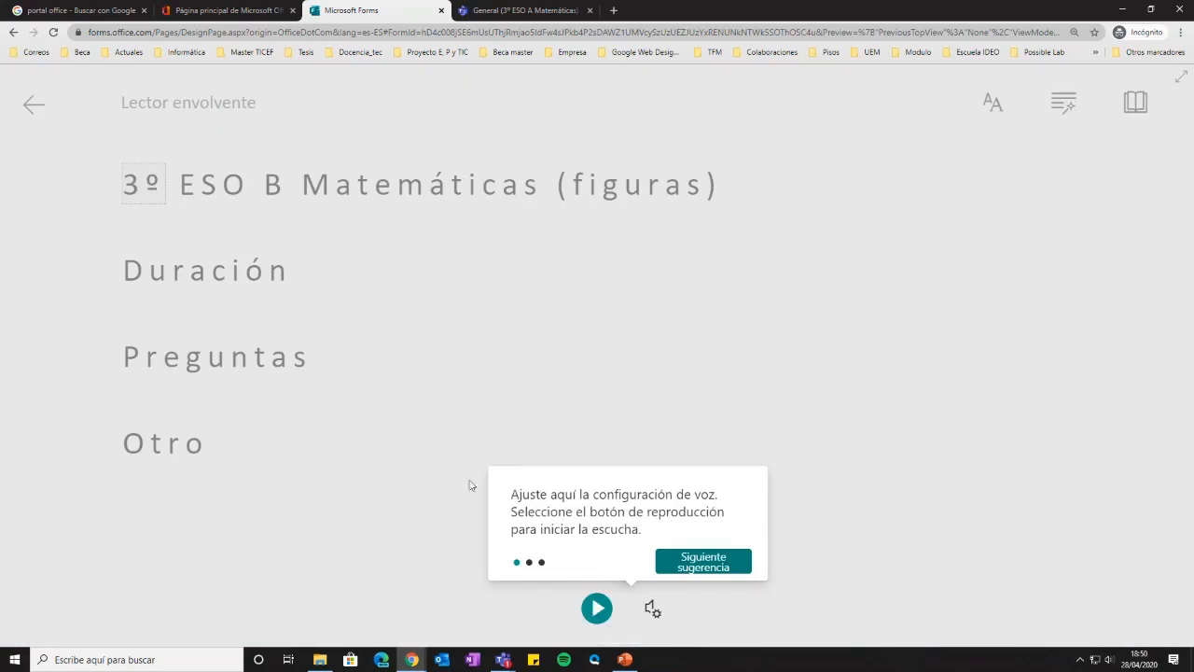
{"action": "left_click", "coordinate": [600, 607]}
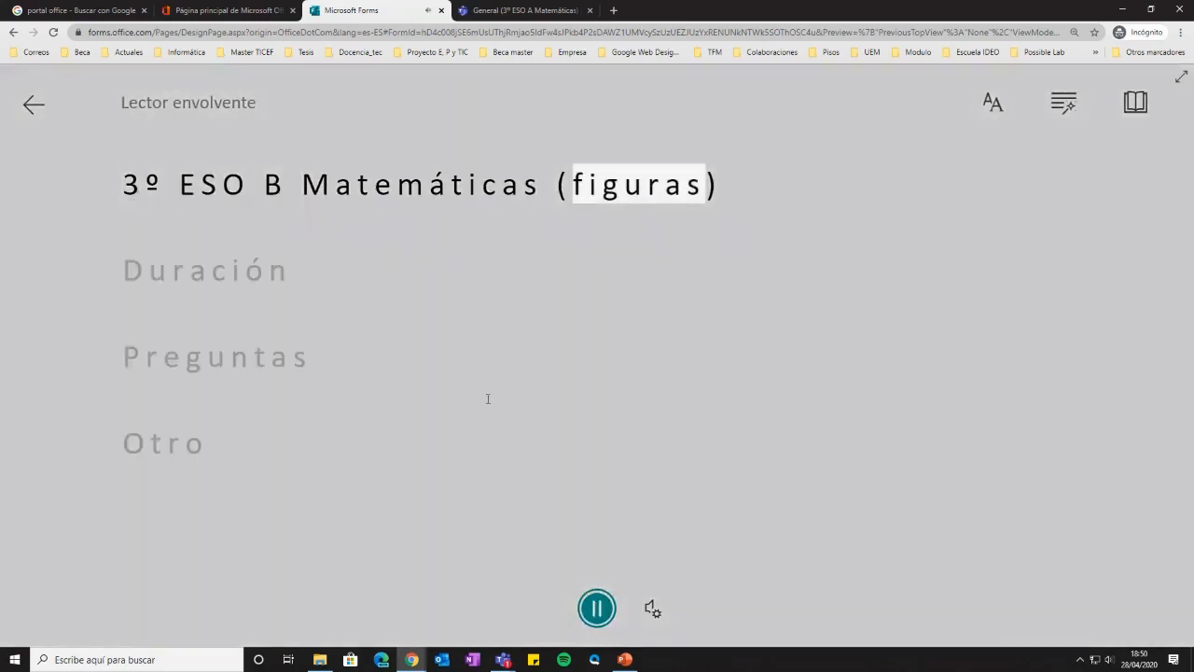
{"action": "left_click", "coordinate": [597, 608]}
{"action": "left_click", "coordinate": [33, 105]}
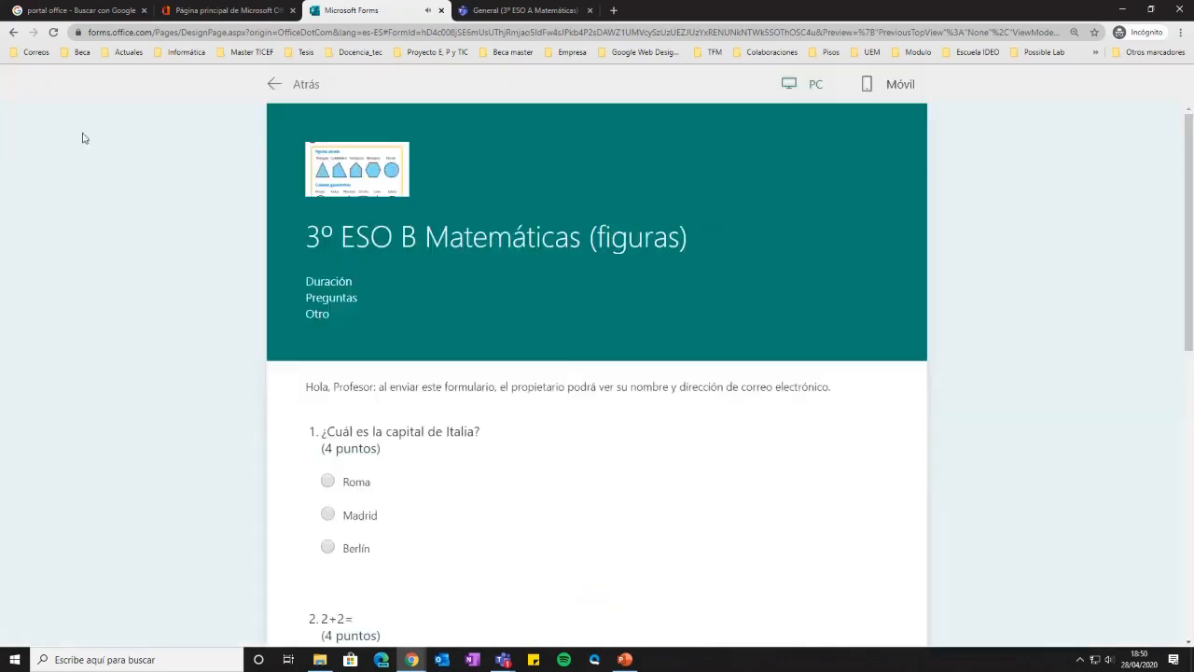
{"action": "left_click", "coordinate": [311, 84]}
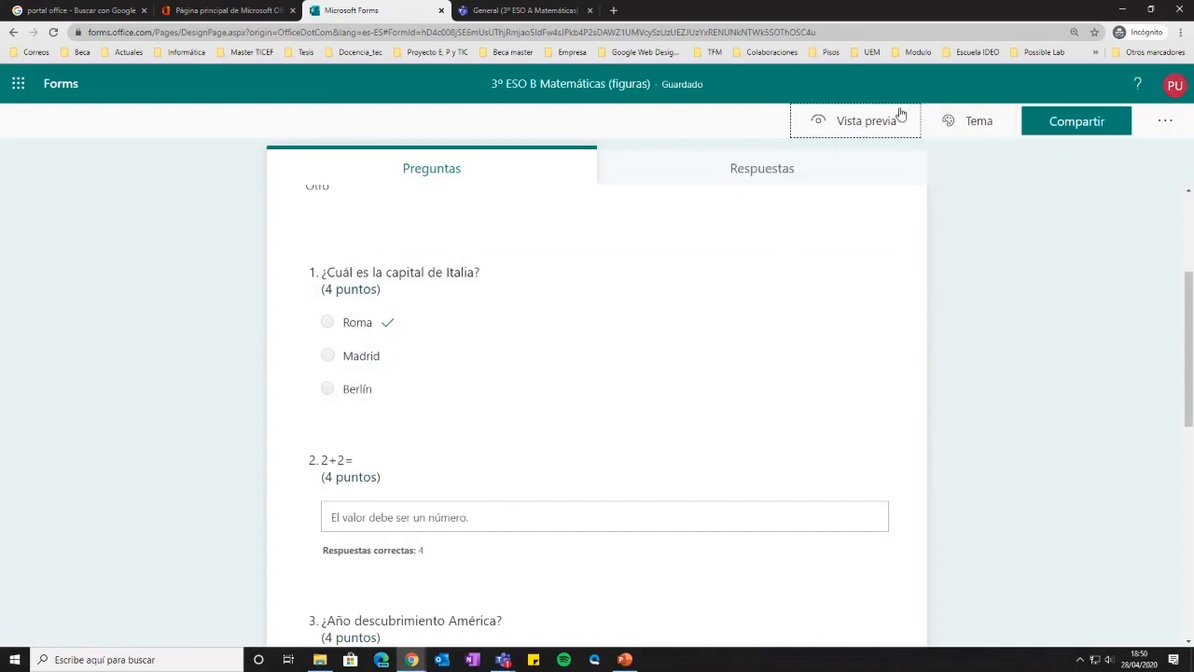
Apply the green laboratory theme with shelves of coloured flasks to the quiz
{"action": "left_click", "coordinate": [980, 123]}
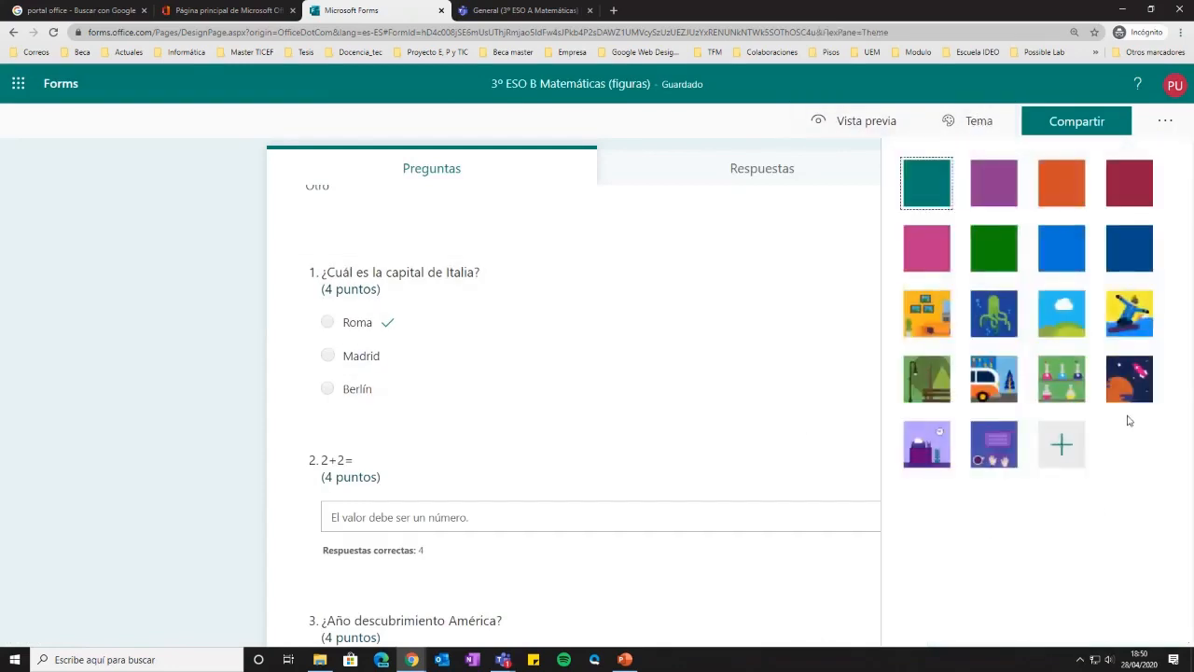
{"action": "left_click", "coordinate": [1069, 392]}
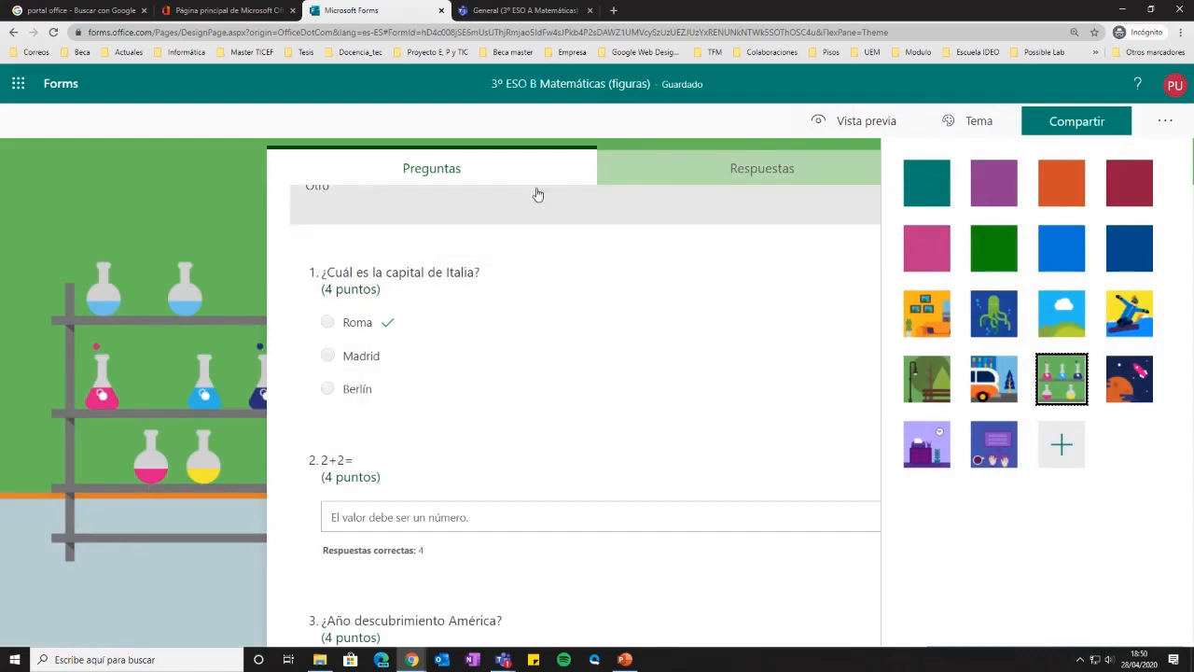
{"action": "left_click", "coordinate": [973, 123]}
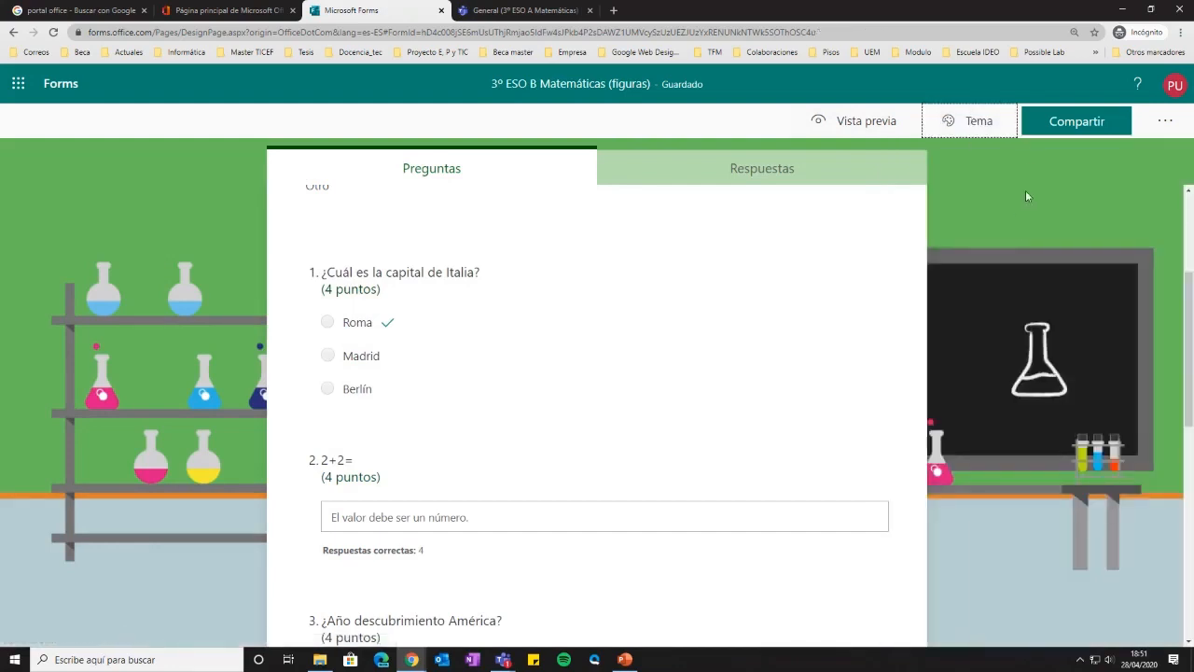
Examine the sharing options for the quiz: QR code, embed code, response link and who is allowed to respond
{"action": "left_click", "coordinate": [1057, 125]}
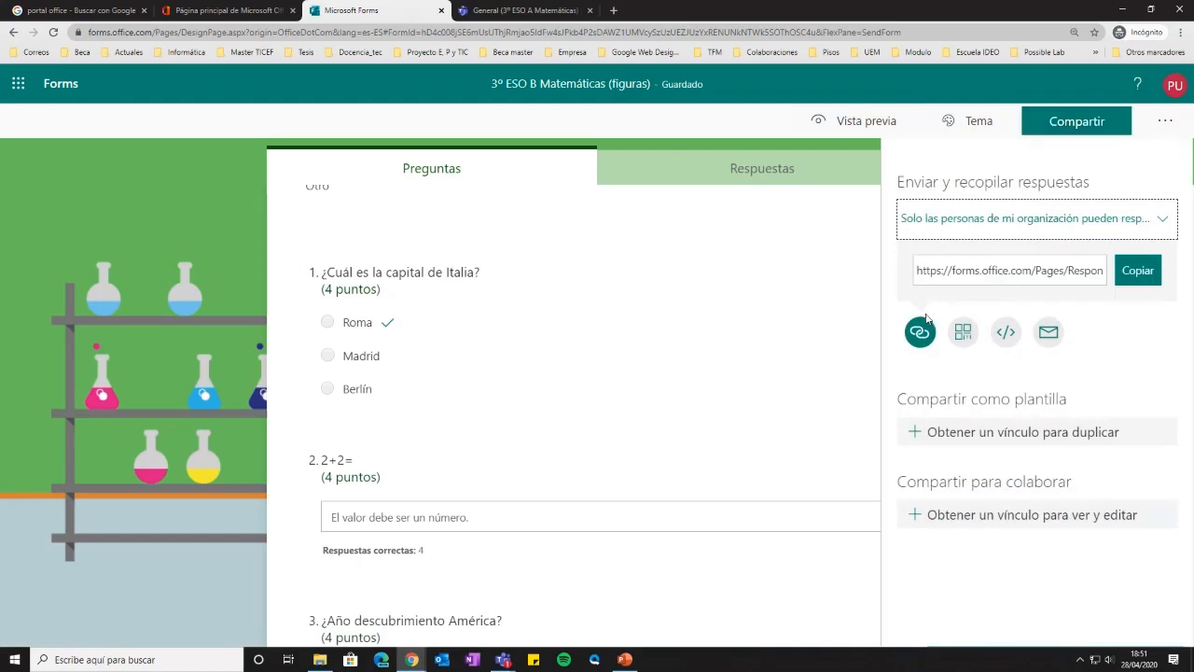
{"action": "left_click", "coordinate": [964, 333]}
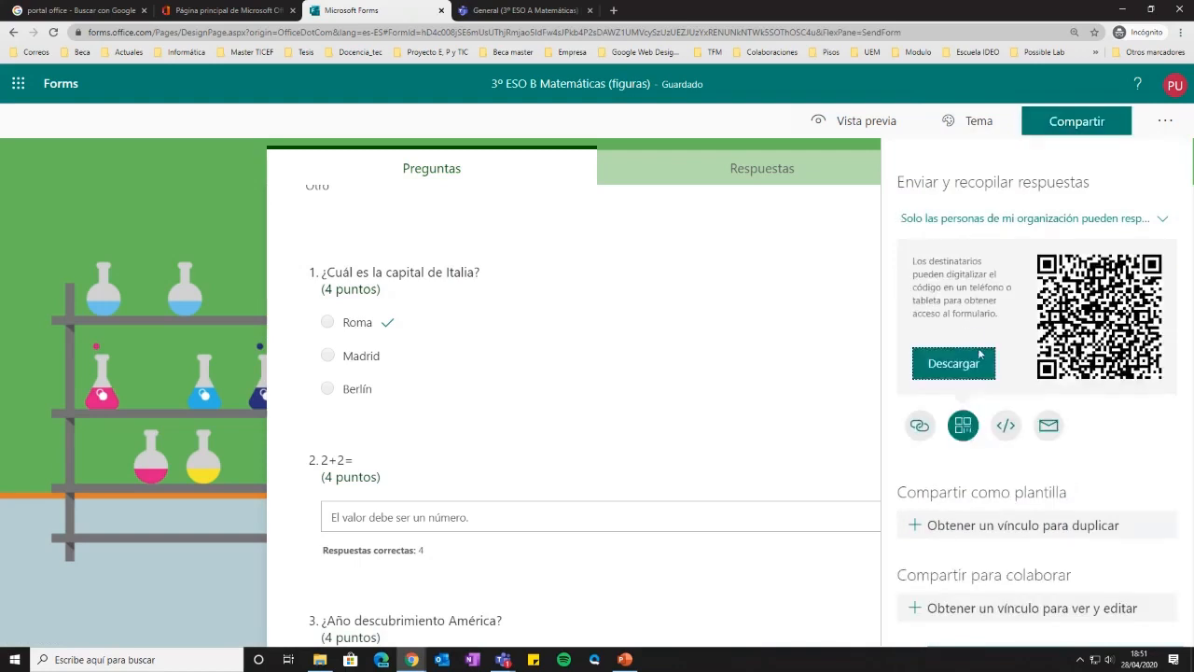
{"action": "left_click", "coordinate": [1006, 426]}
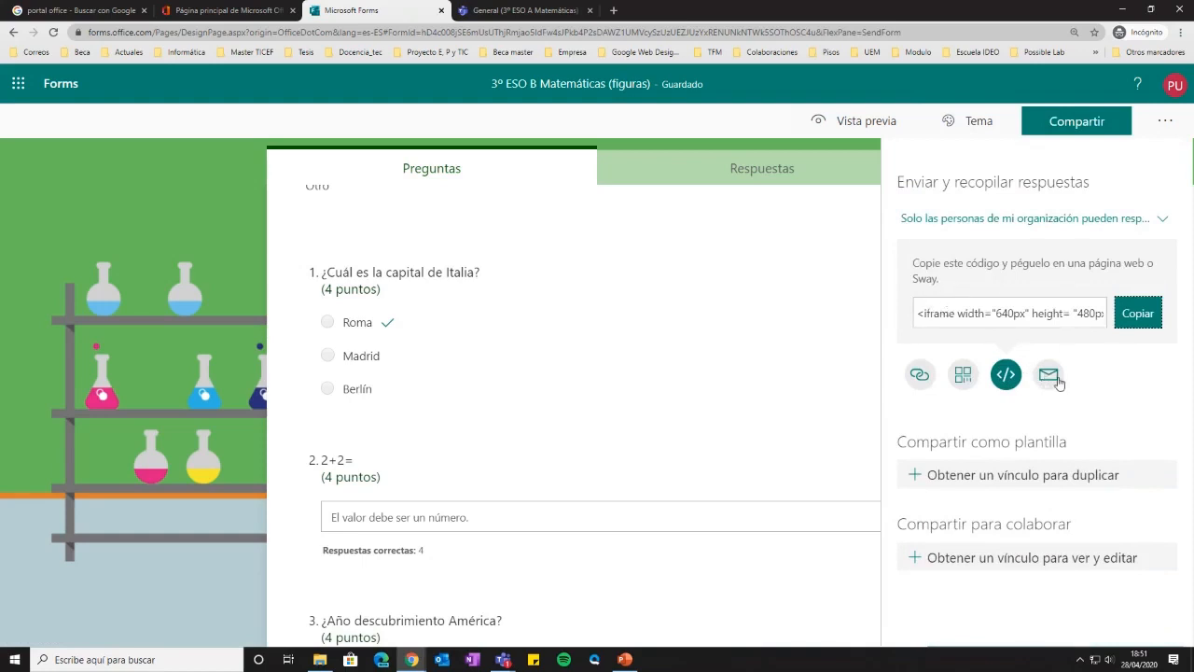
{"action": "left_click", "coordinate": [922, 375]}
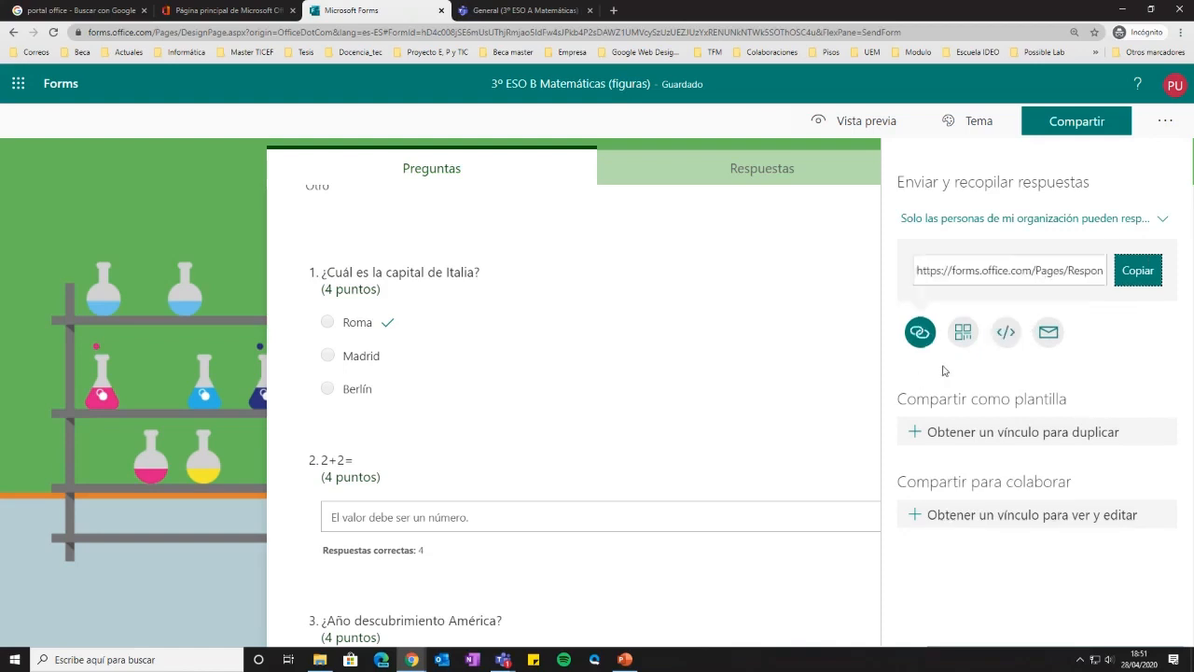
{"action": "left_click", "coordinate": [964, 218]}
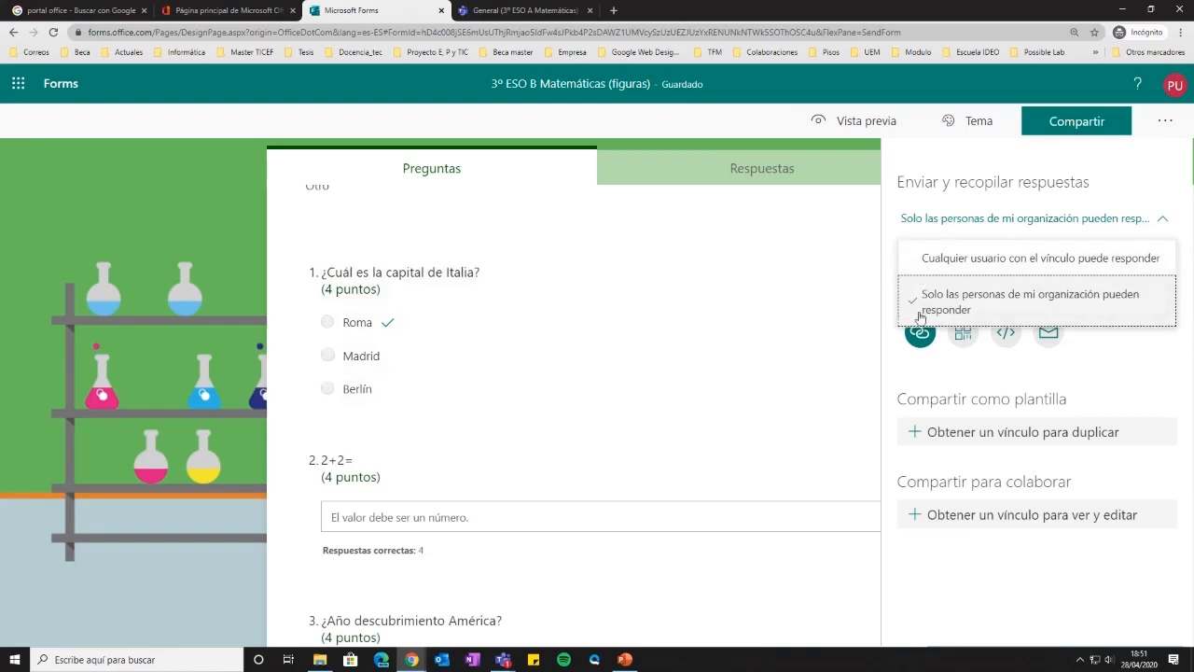
{"action": "left_click", "coordinate": [1094, 314]}
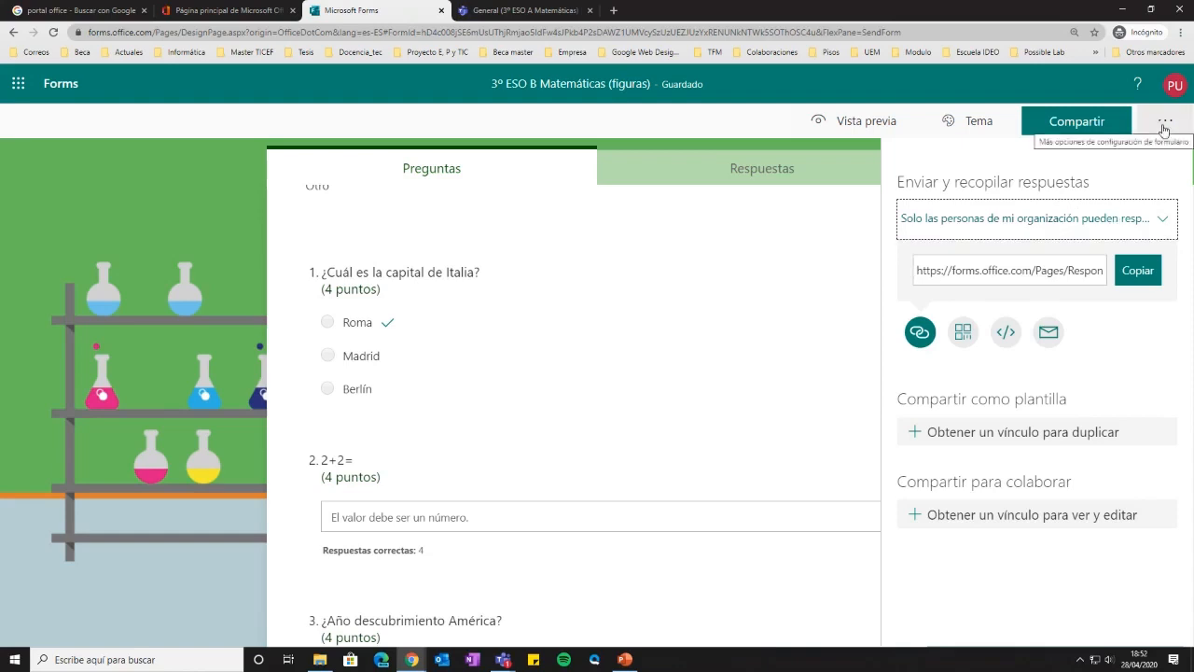
{"action": "left_click", "coordinate": [538, 176]}
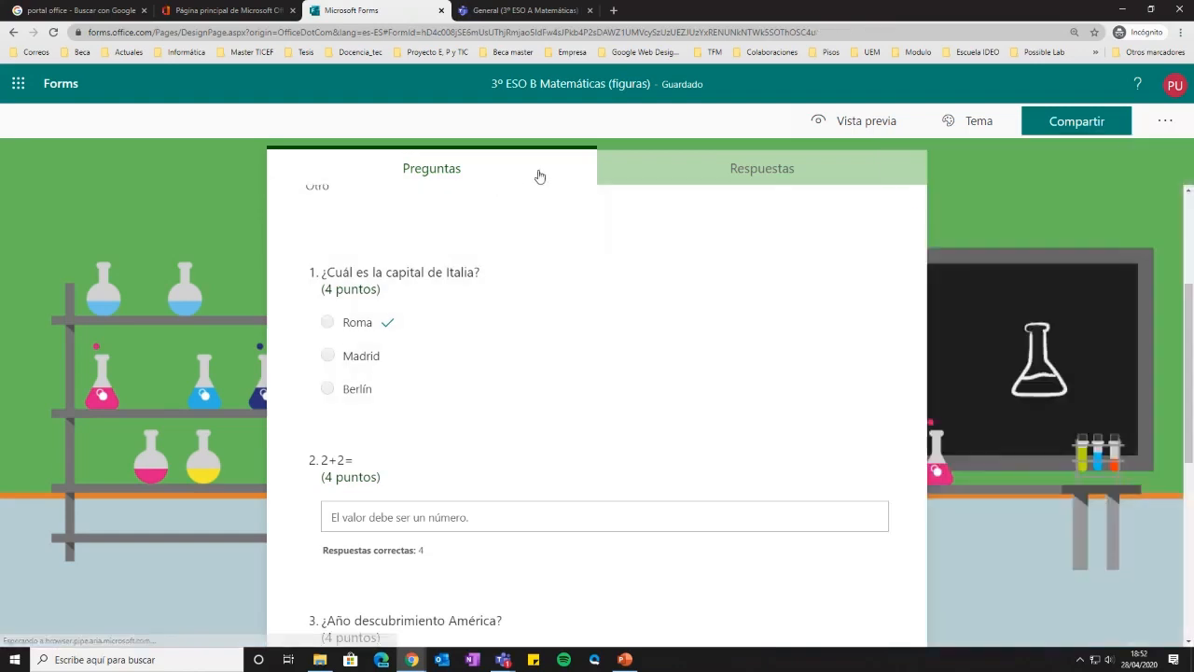
Turn off "Mostrar resultados automáticamente" in the quiz's Configuración
{"action": "left_click", "coordinate": [1165, 123]}
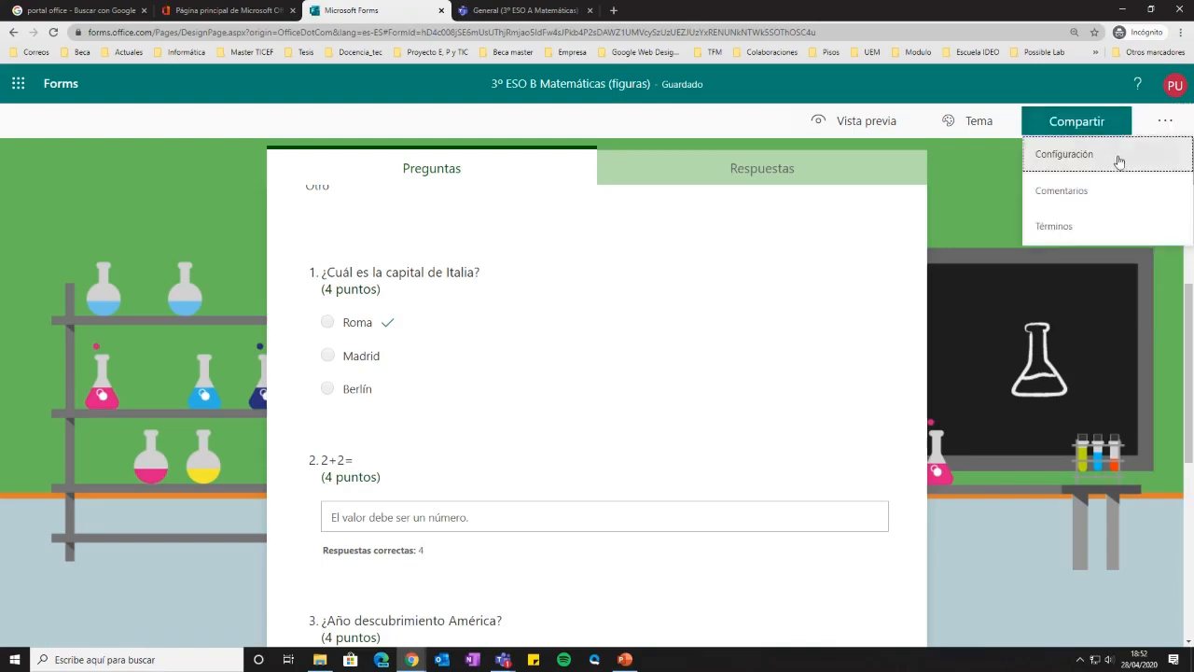
{"action": "left_click", "coordinate": [1119, 161]}
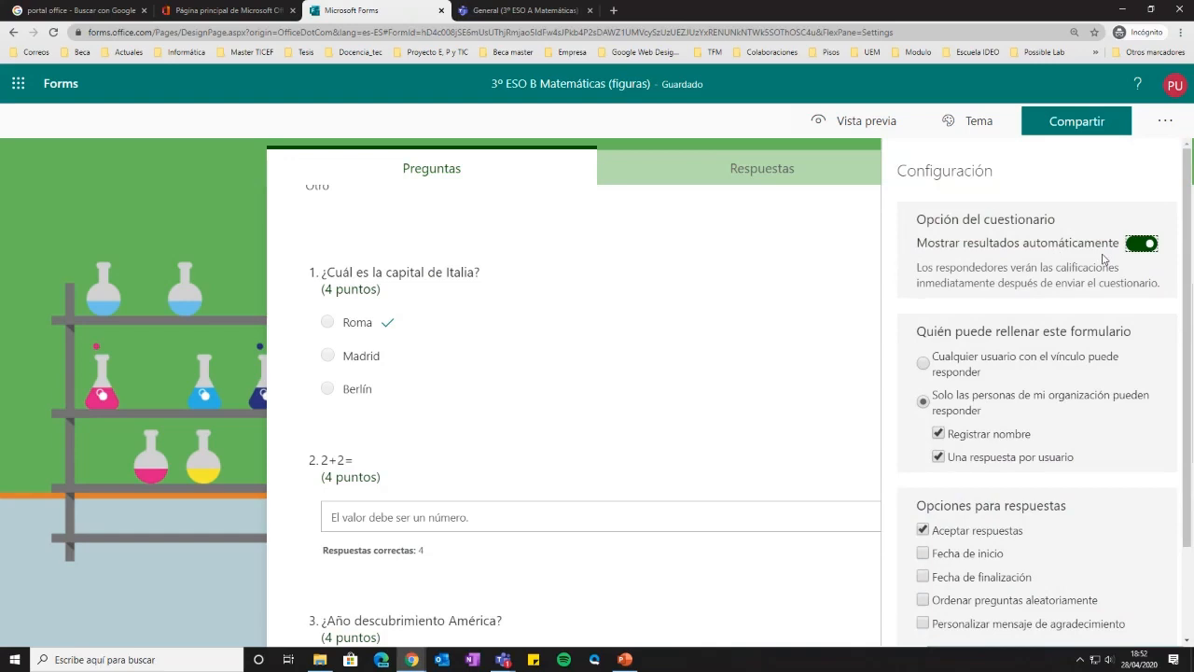
{"action": "left_click", "coordinate": [1153, 249]}
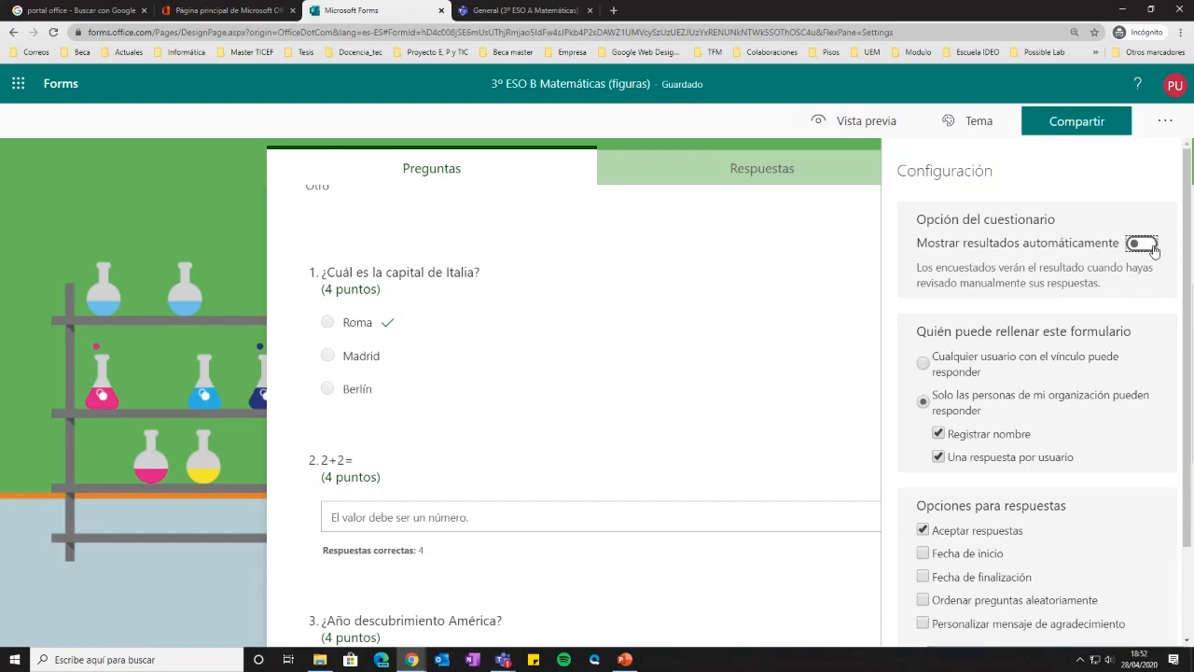
{"action": "scroll", "coordinate": [1154, 250], "scroll_direction": "down", "scroll_amount": 1}
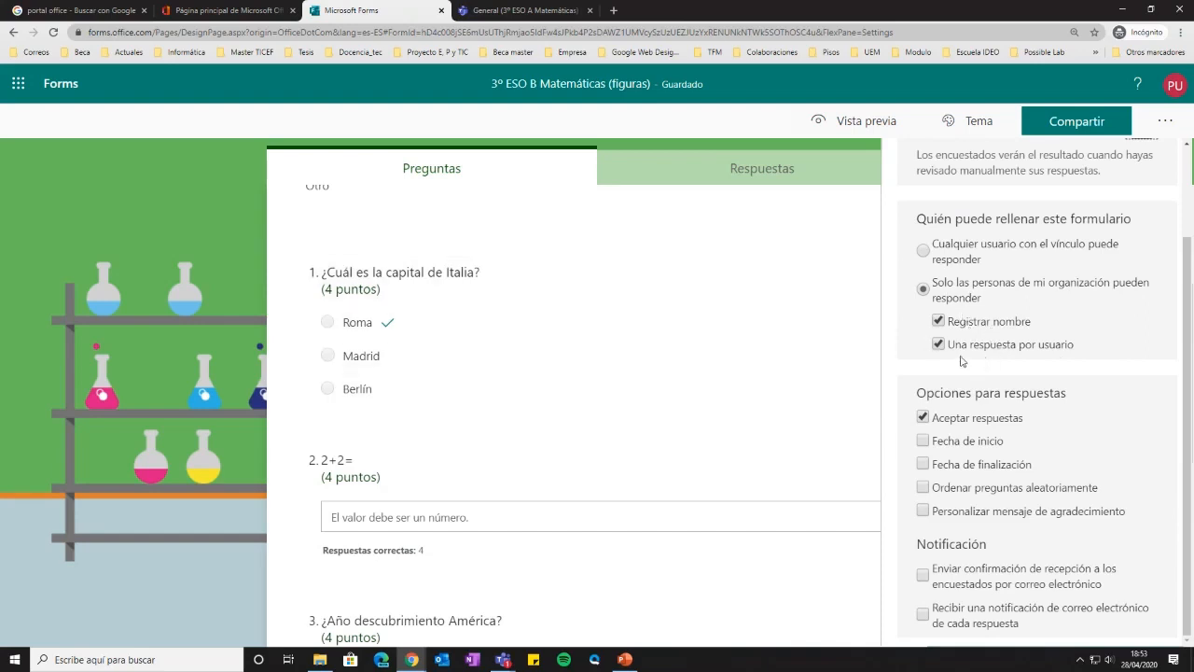
{"action": "left_click", "coordinate": [939, 322]}
{"action": "left_click", "coordinate": [939, 344]}
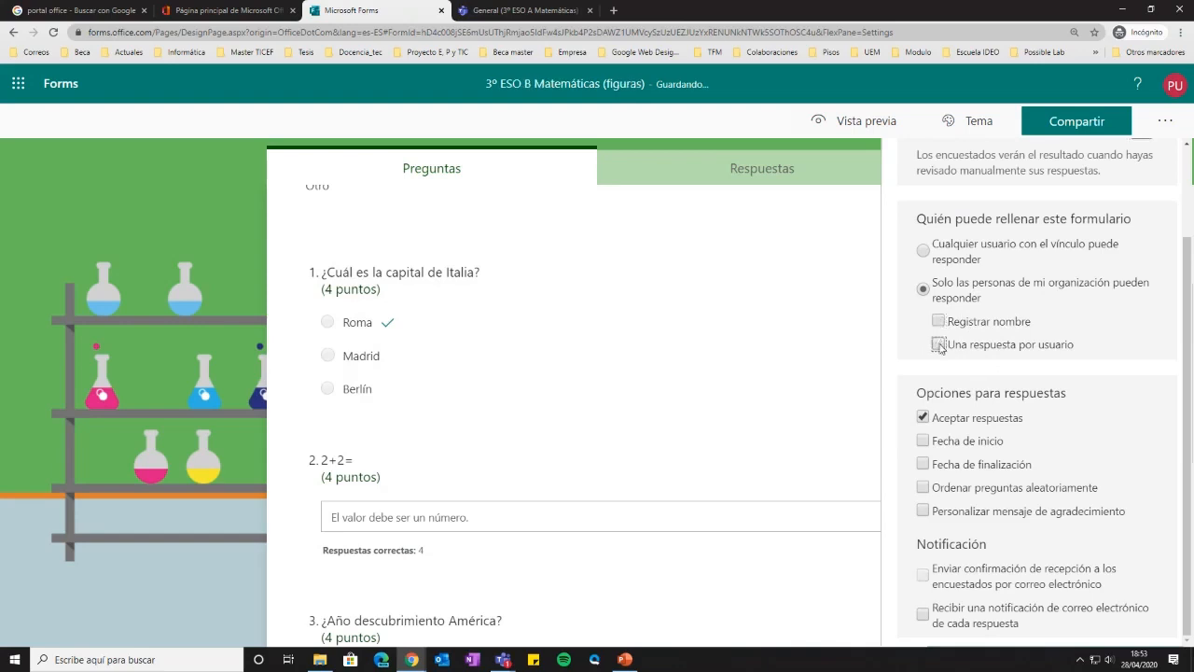
{"action": "left_click", "coordinate": [939, 345]}
{"action": "left_click", "coordinate": [941, 321]}
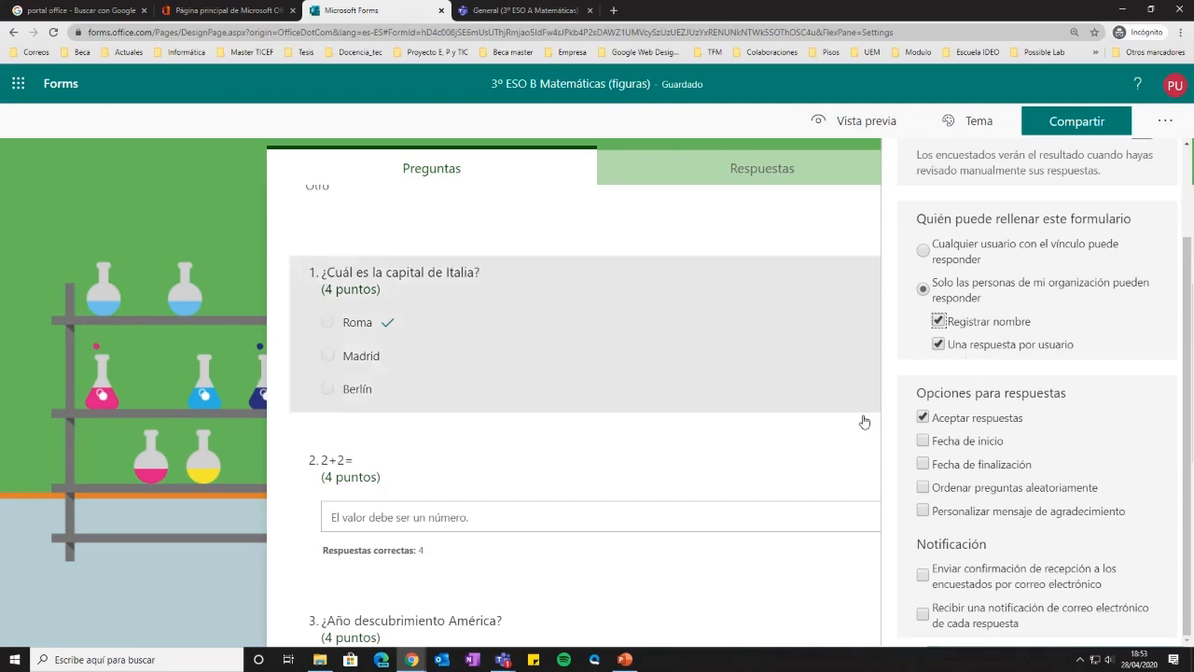
{"action": "left_click", "coordinate": [922, 419]}
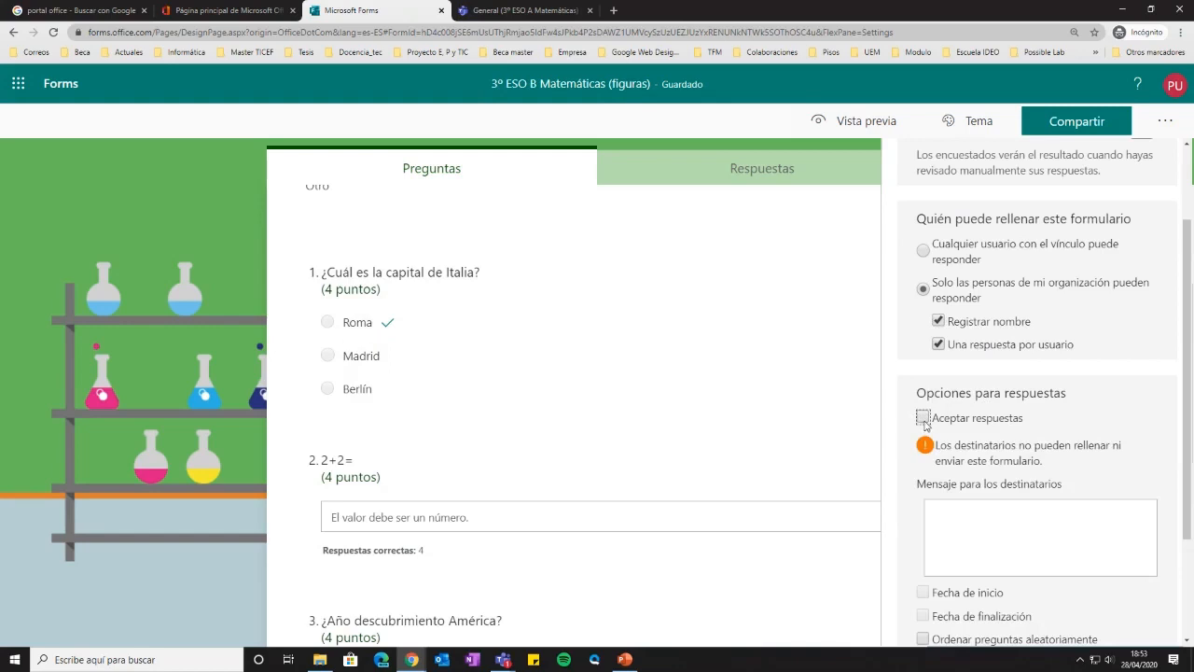
{"action": "left_click", "coordinate": [923, 419]}
Enable a start date of 28/04/2020 at 18:30 and an end date of 28/04/2020 at 20:00 for responses
{"action": "left_click", "coordinate": [923, 441]}
{"action": "left_click", "coordinate": [923, 512]}
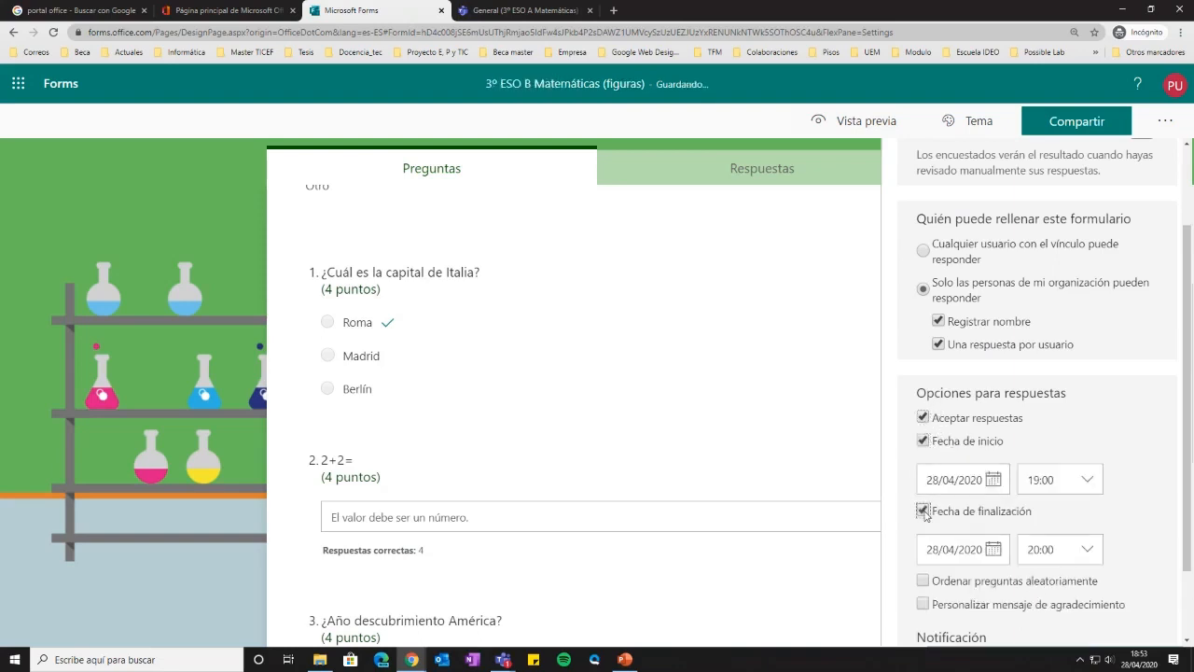
{"action": "scroll", "coordinate": [1045, 481], "scroll_direction": "down", "scroll_amount": 1}
{"action": "left_click", "coordinate": [1089, 388]}
{"action": "left_click", "coordinate": [1070, 448]}
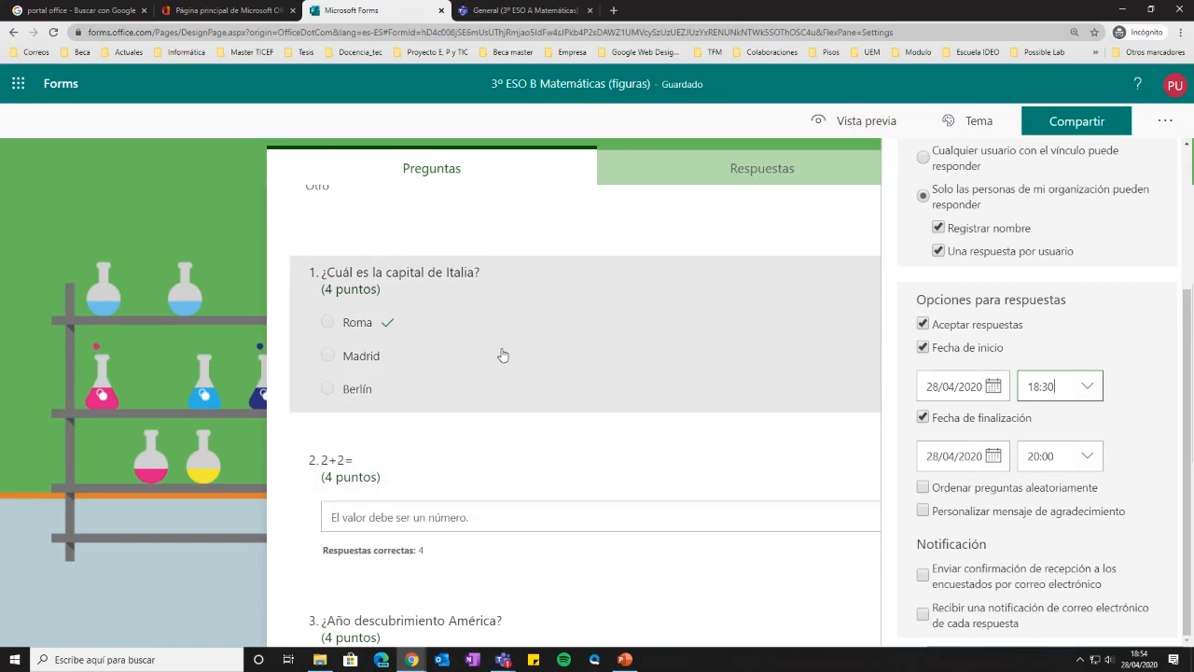
Enable random ordering for all the questions and review the e-mail notification options
{"action": "left_click", "coordinate": [923, 488]}
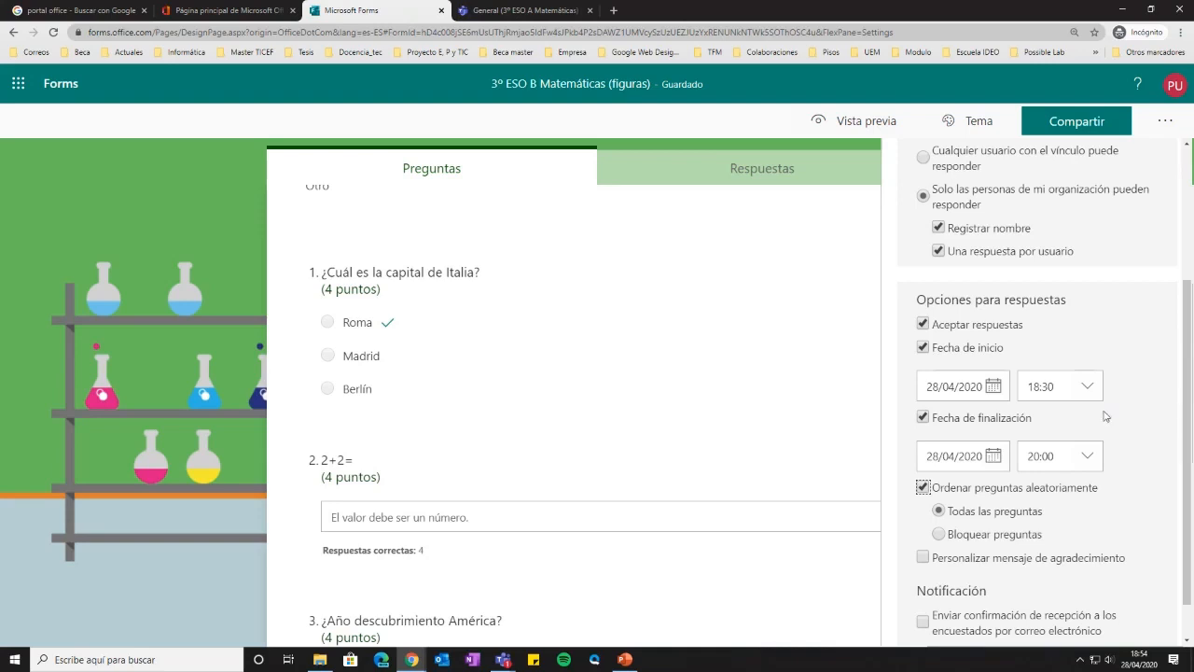
{"action": "scroll", "coordinate": [1107, 417], "scroll_direction": "down", "scroll_amount": 1}
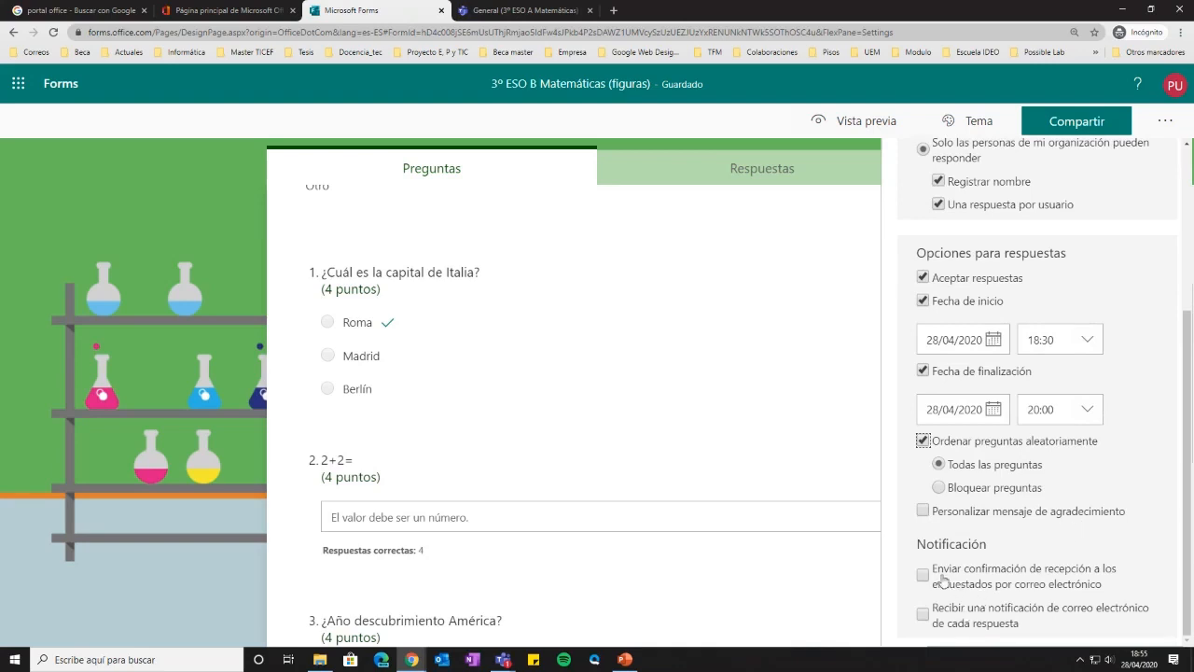
{"action": "mouse_move", "coordinate": [952, 580]}
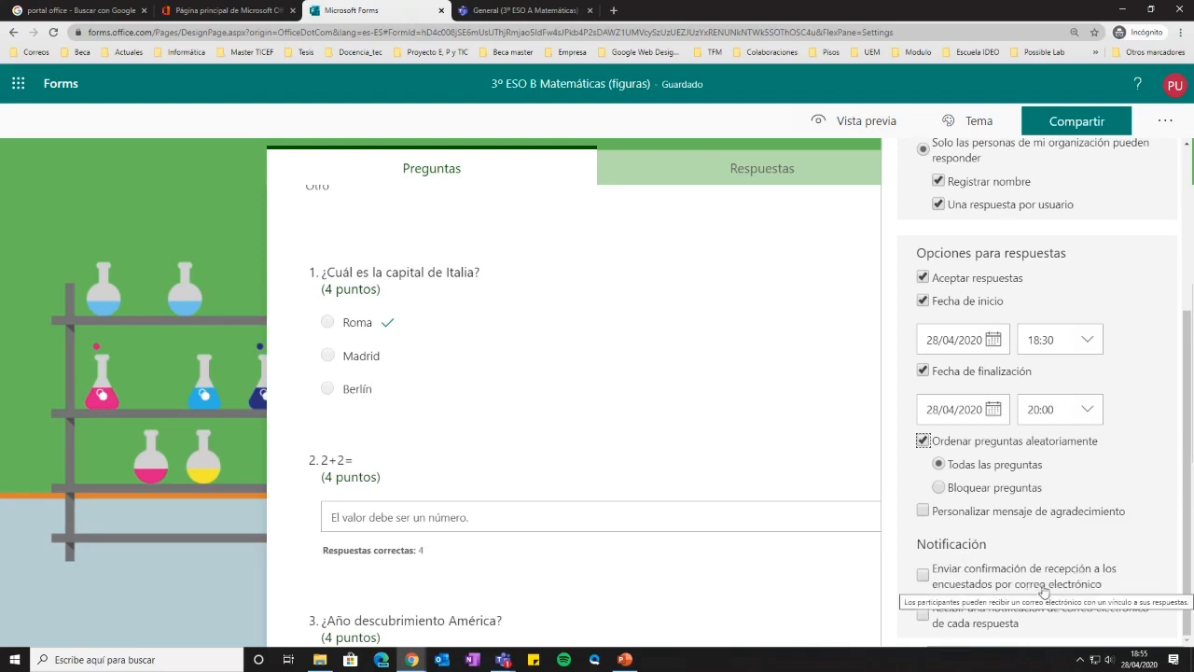
{"action": "left_click", "coordinate": [1168, 124]}
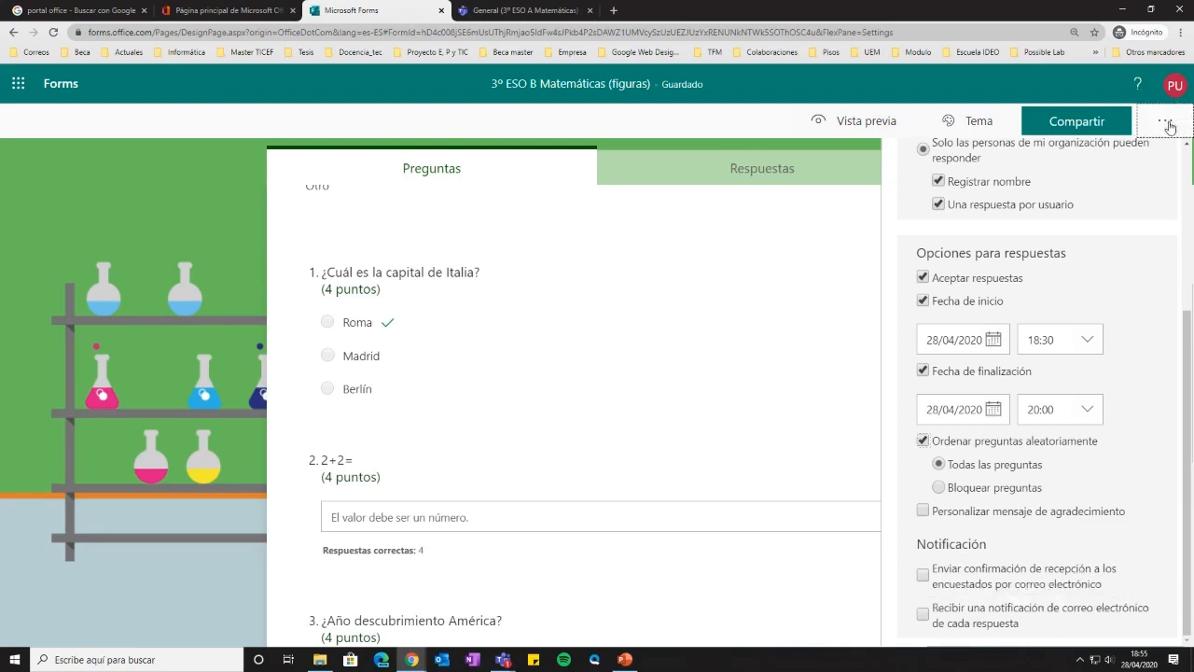
Preview the quiz as a respondent and answer "1492" to the América question and "4" to the 2+2 question
{"action": "scroll", "coordinate": [254, 410], "scroll_direction": "up", "scroll_amount": 3}
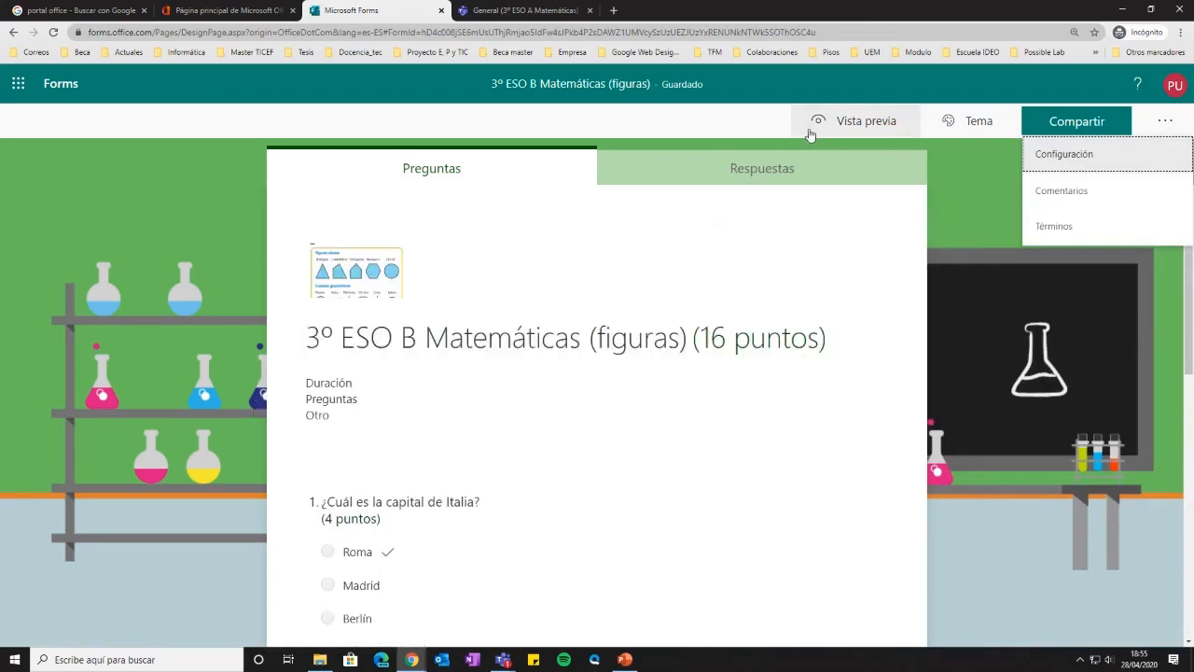
{"action": "left_click", "coordinate": [810, 132]}
{"action": "scroll", "coordinate": [469, 269], "scroll_direction": "down", "scroll_amount": 2}
{"action": "left_click", "coordinate": [492, 302]}
{"action": "type", "text": "1492"}
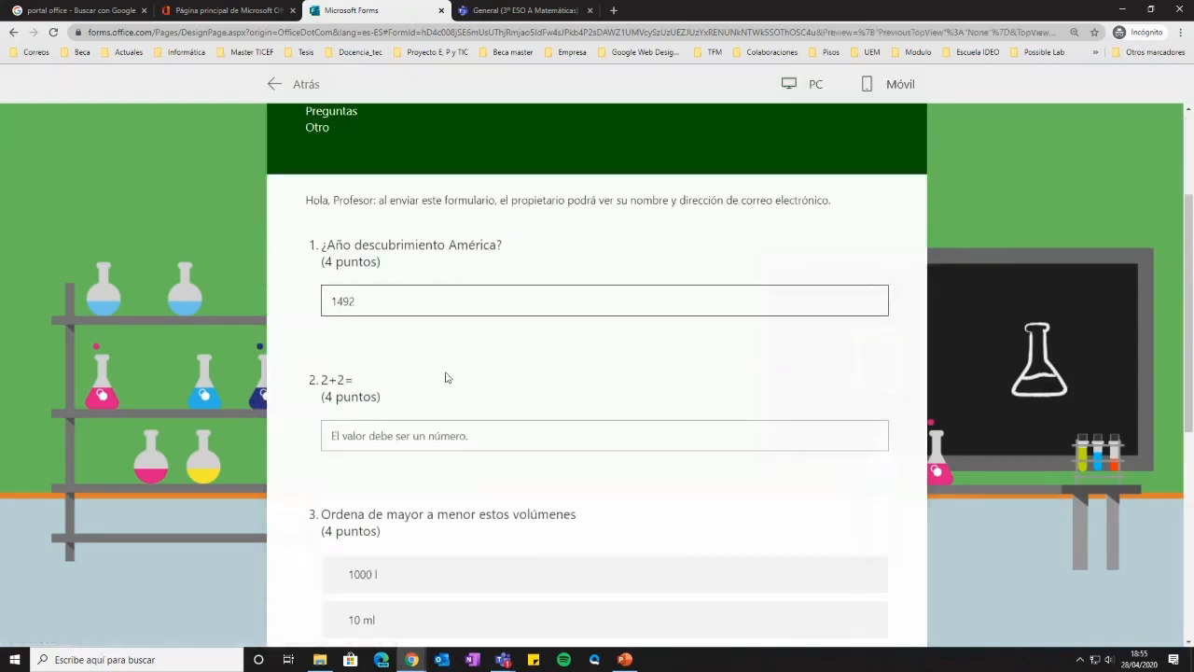
{"action": "left_click", "coordinate": [461, 437]}
{"action": "type", "text": "4"}
Choose Roma as the capital of Italy and submit the quiz, leaving the volume ranking in its given order
{"action": "scroll", "coordinate": [460, 440], "scroll_direction": "down", "scroll_amount": 1}
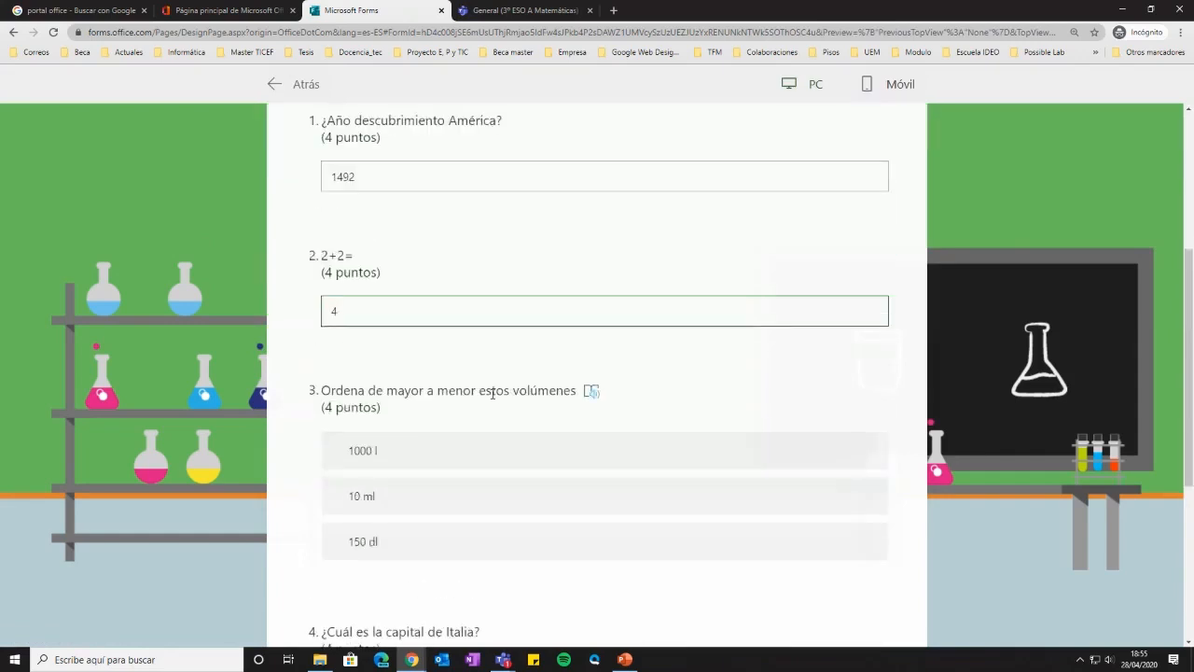
{"action": "scroll", "coordinate": [504, 413], "scroll_direction": "down", "scroll_amount": 3}
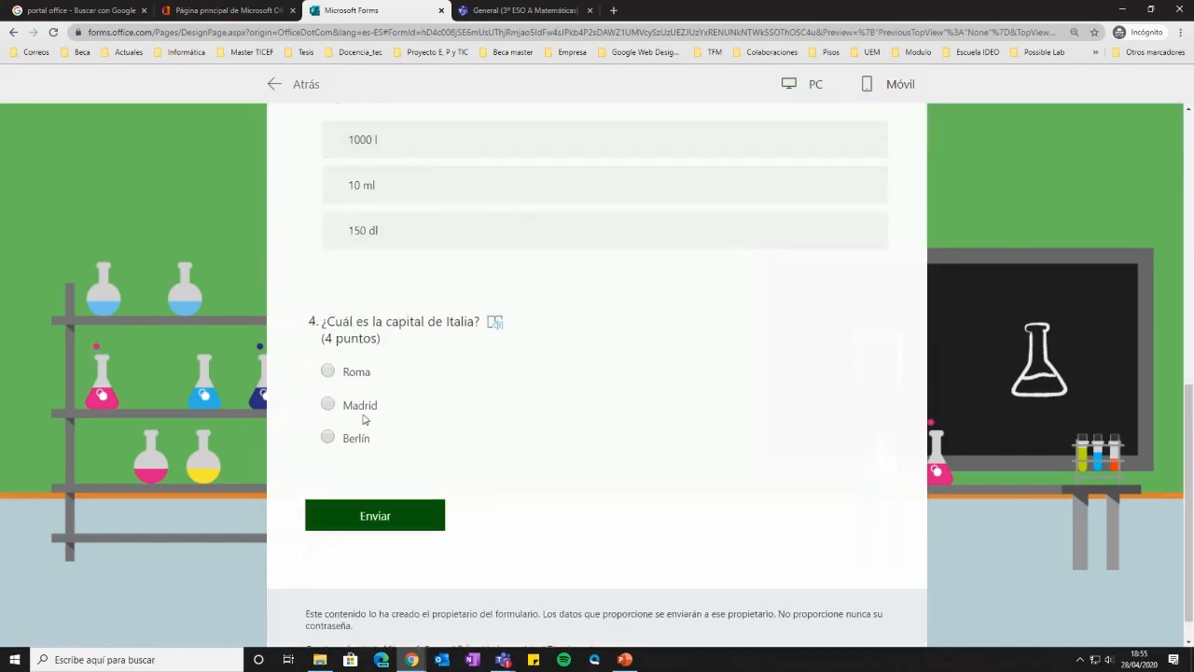
{"action": "left_click", "coordinate": [328, 372]}
{"action": "left_click", "coordinate": [375, 515]}
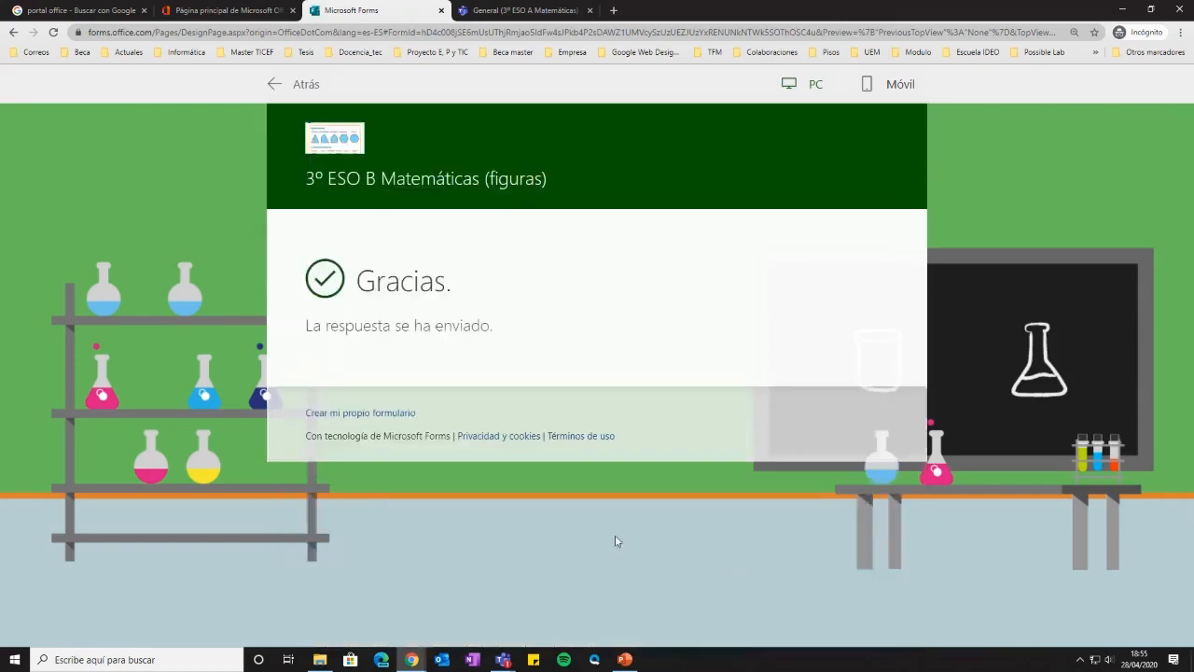
Leave the preview and open the summary of the quiz's responses
{"action": "left_click", "coordinate": [285, 84]}
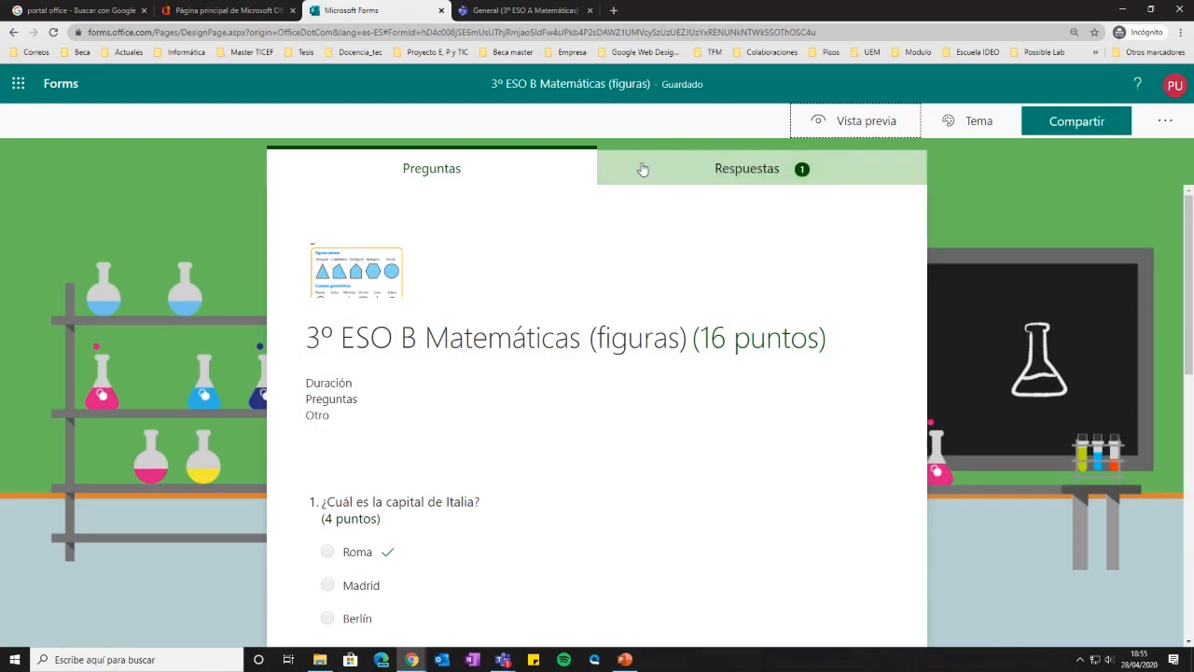
{"action": "left_click", "coordinate": [706, 178]}
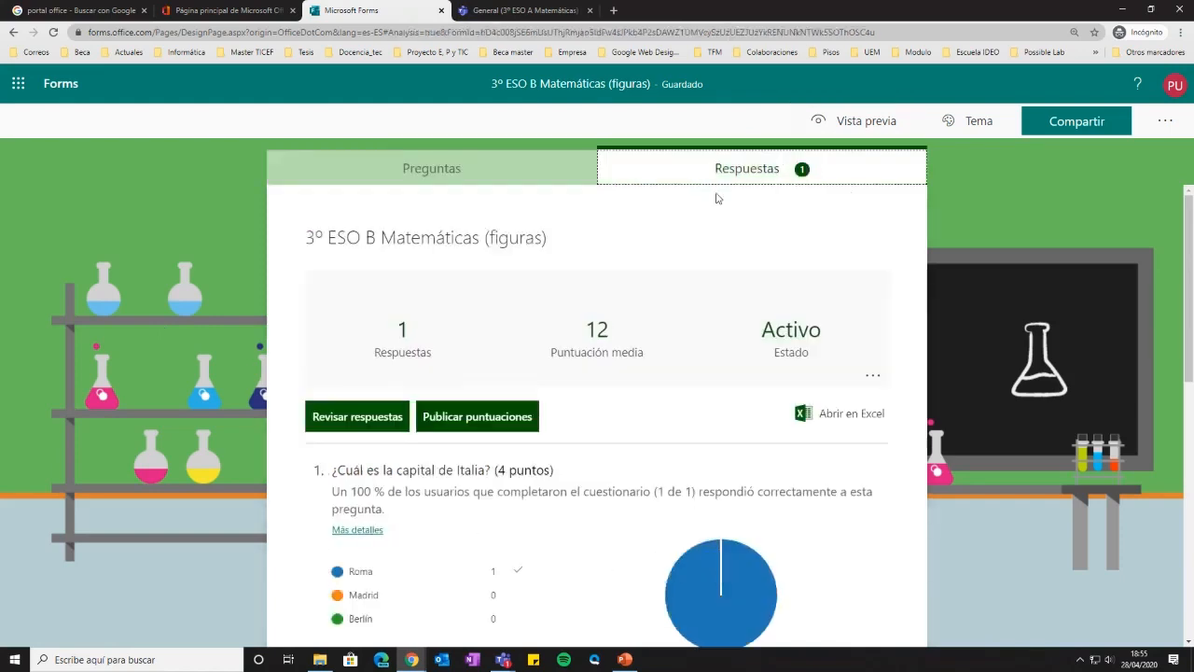
Examine the per-question results and charts in the quiz's response summary
{"action": "scroll", "coordinate": [654, 210], "scroll_direction": "down", "scroll_amount": 1}
{"action": "scroll", "coordinate": [645, 212], "scroll_direction": "down", "scroll_amount": 6}
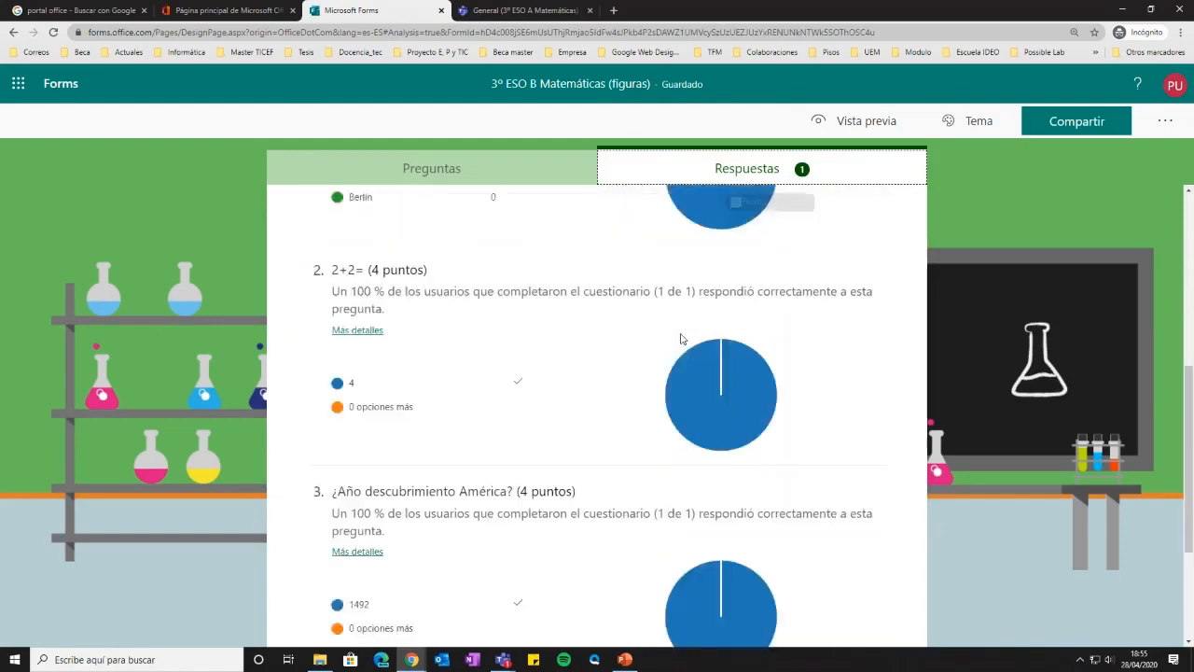
{"action": "scroll", "coordinate": [613, 418], "scroll_direction": "up", "scroll_amount": 3}
{"action": "scroll", "coordinate": [613, 418], "scroll_direction": "down", "scroll_amount": 3}
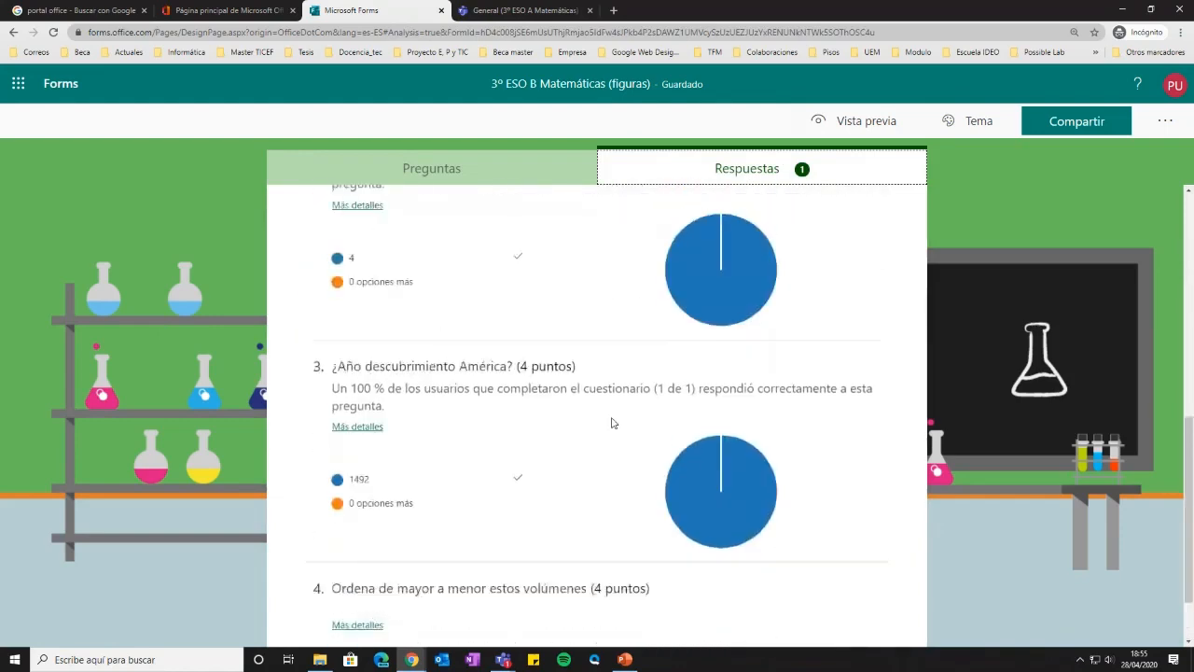
{"action": "scroll", "coordinate": [481, 325], "scroll_direction": "up", "scroll_amount": 7}
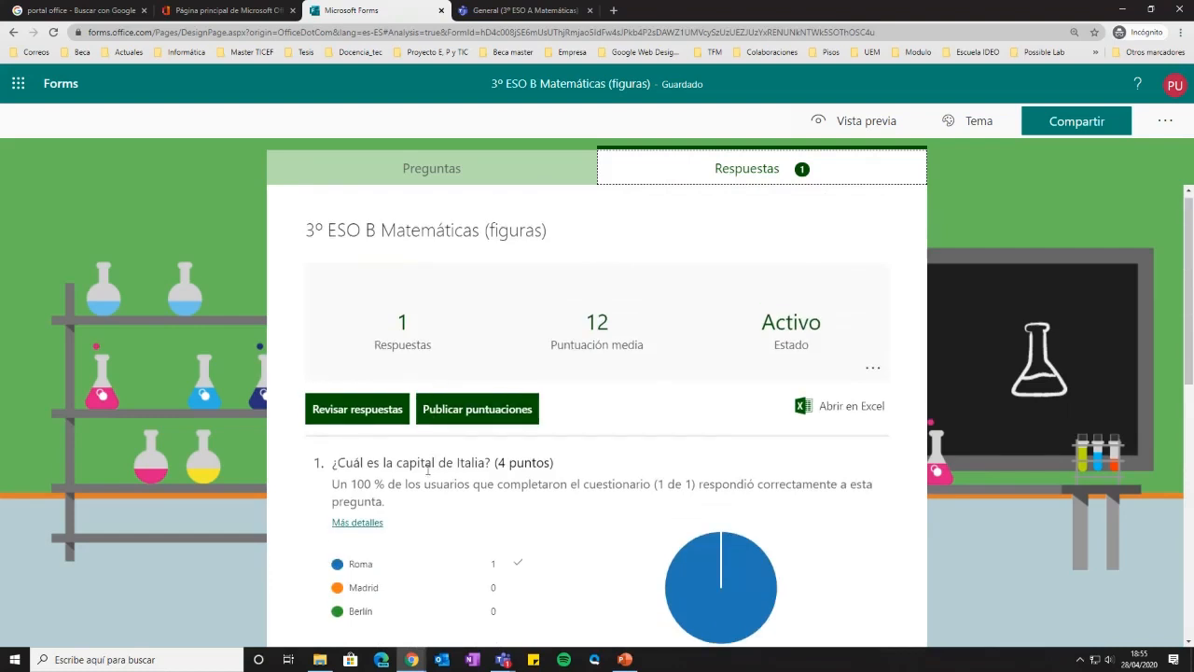
Review the individual graded answers and the list of respondents, and return to the quiz's questions
{"action": "left_click", "coordinate": [346, 413]}
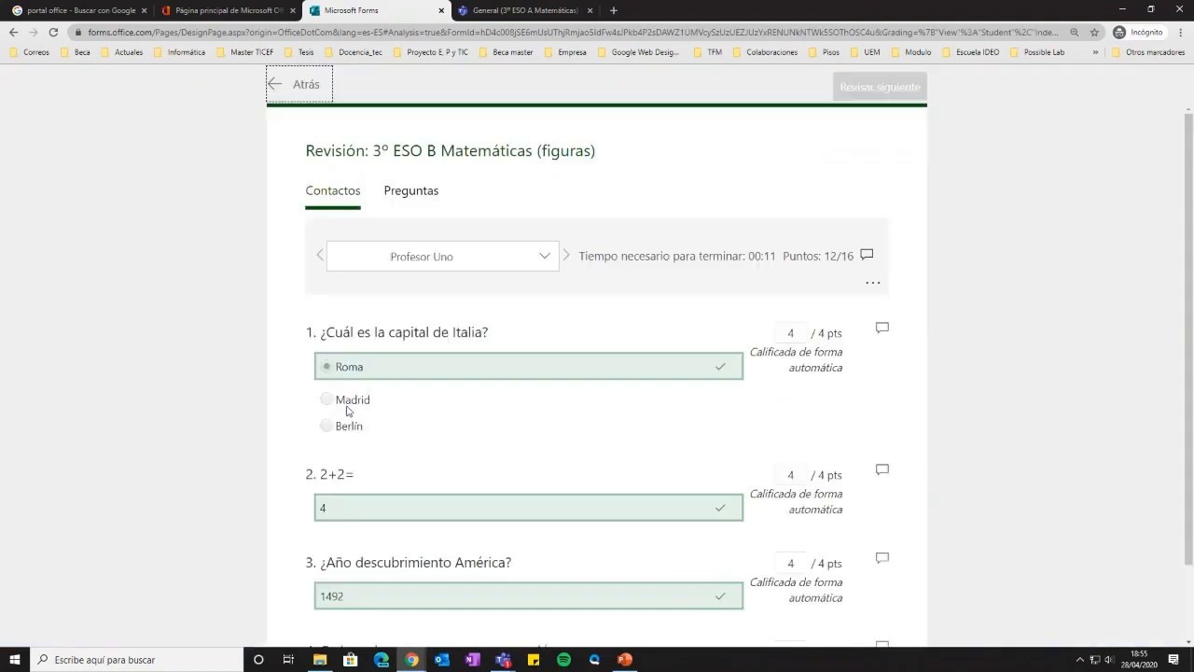
{"action": "scroll", "coordinate": [472, 453], "scroll_direction": "down", "scroll_amount": 1}
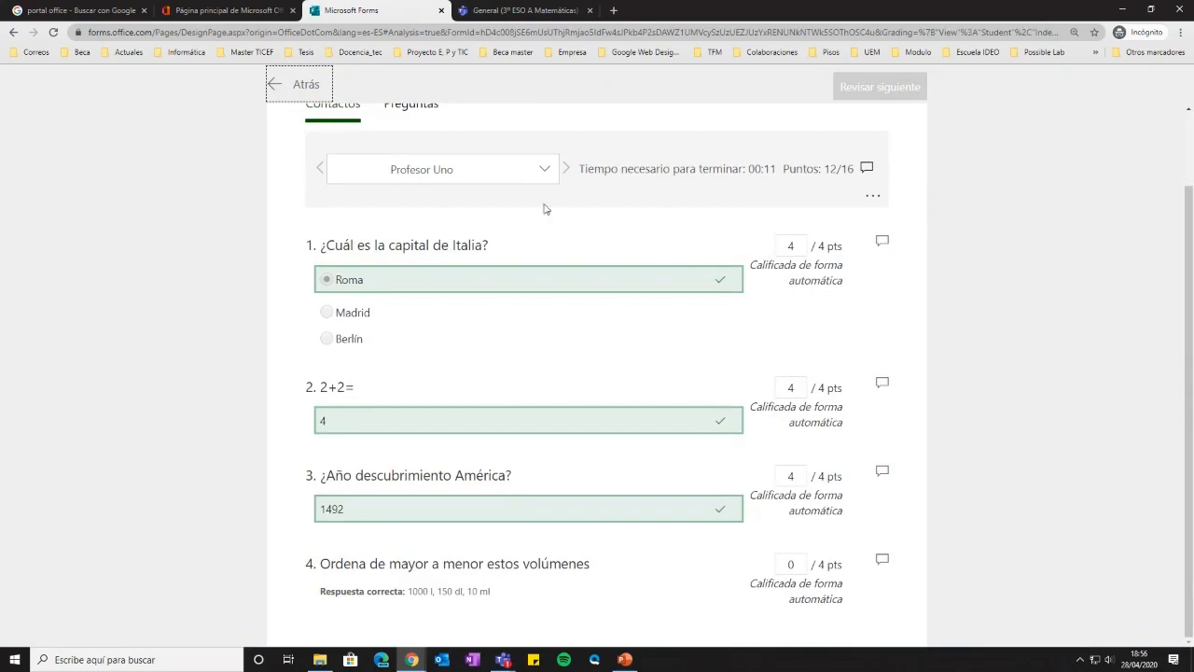
{"action": "left_click", "coordinate": [543, 172]}
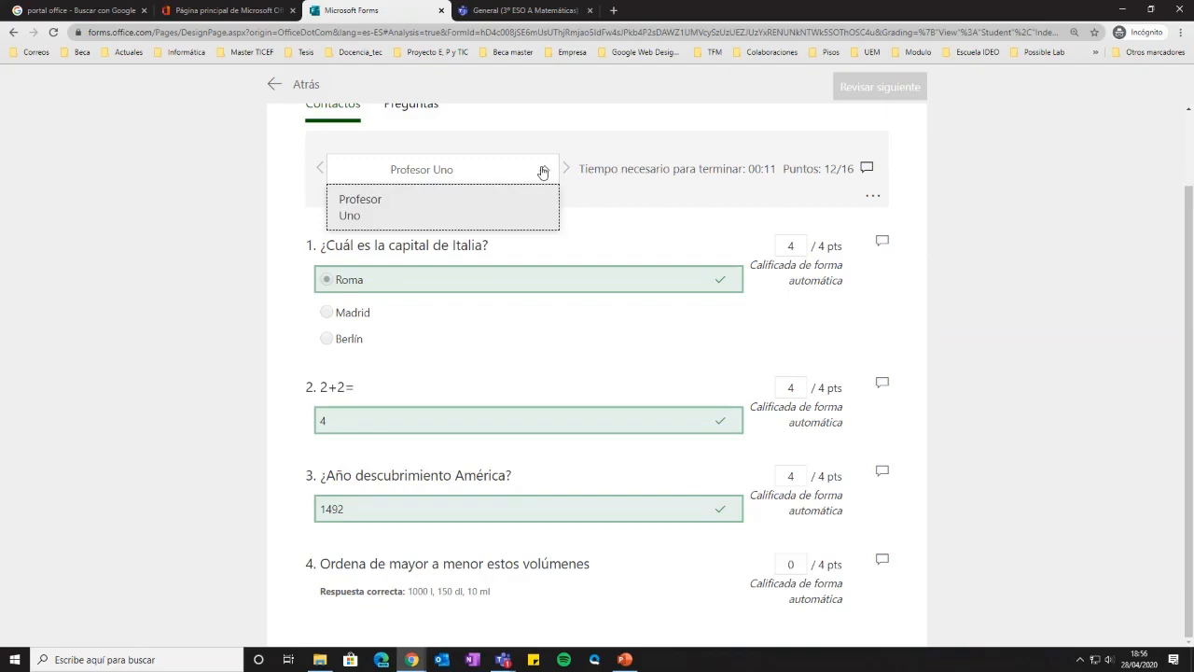
{"action": "left_click", "coordinate": [543, 171]}
{"action": "scroll", "coordinate": [573, 299], "scroll_direction": "up", "scroll_amount": 1}
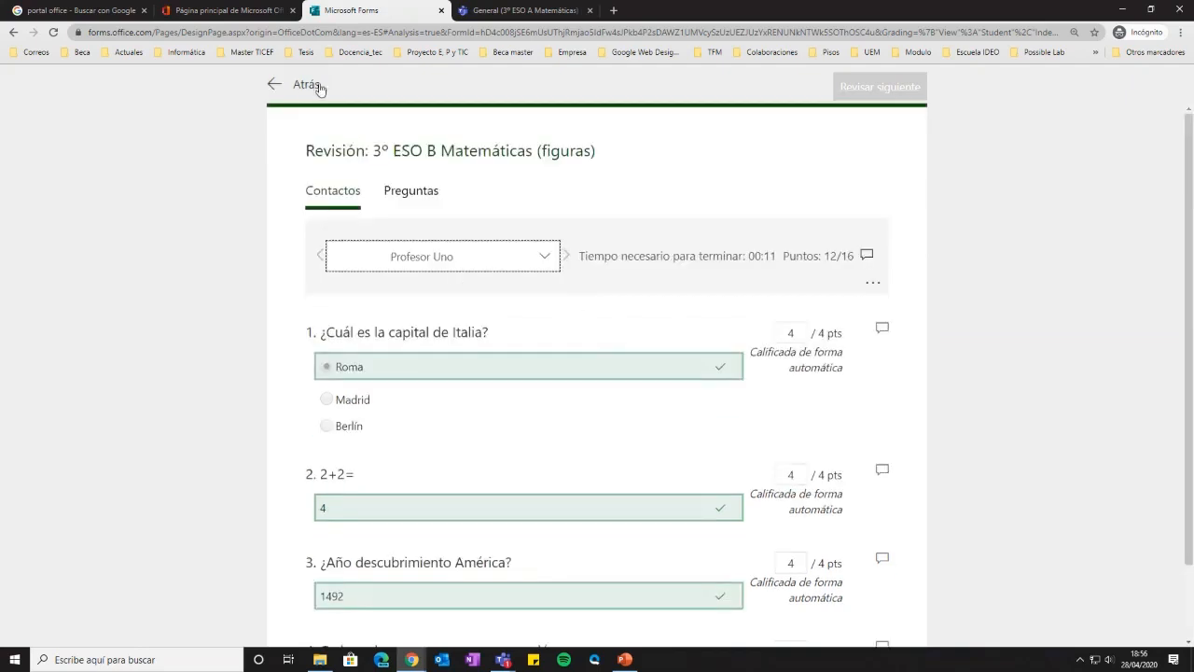
{"action": "left_click", "coordinate": [288, 84]}
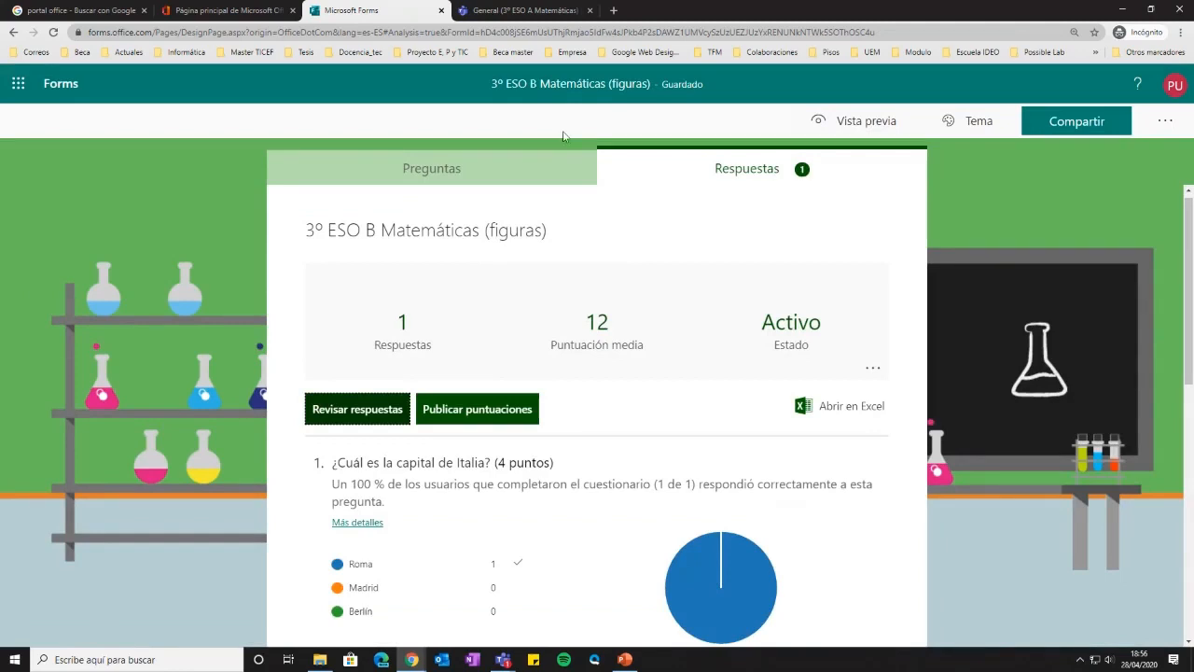
{"action": "left_click", "coordinate": [482, 173]}
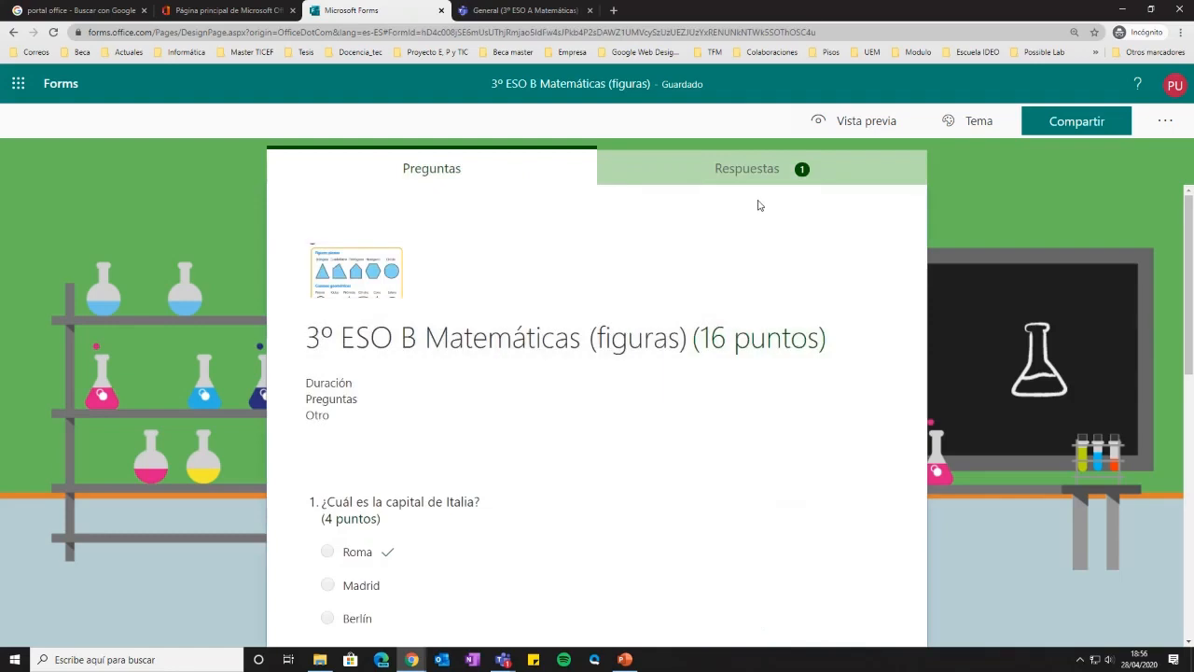